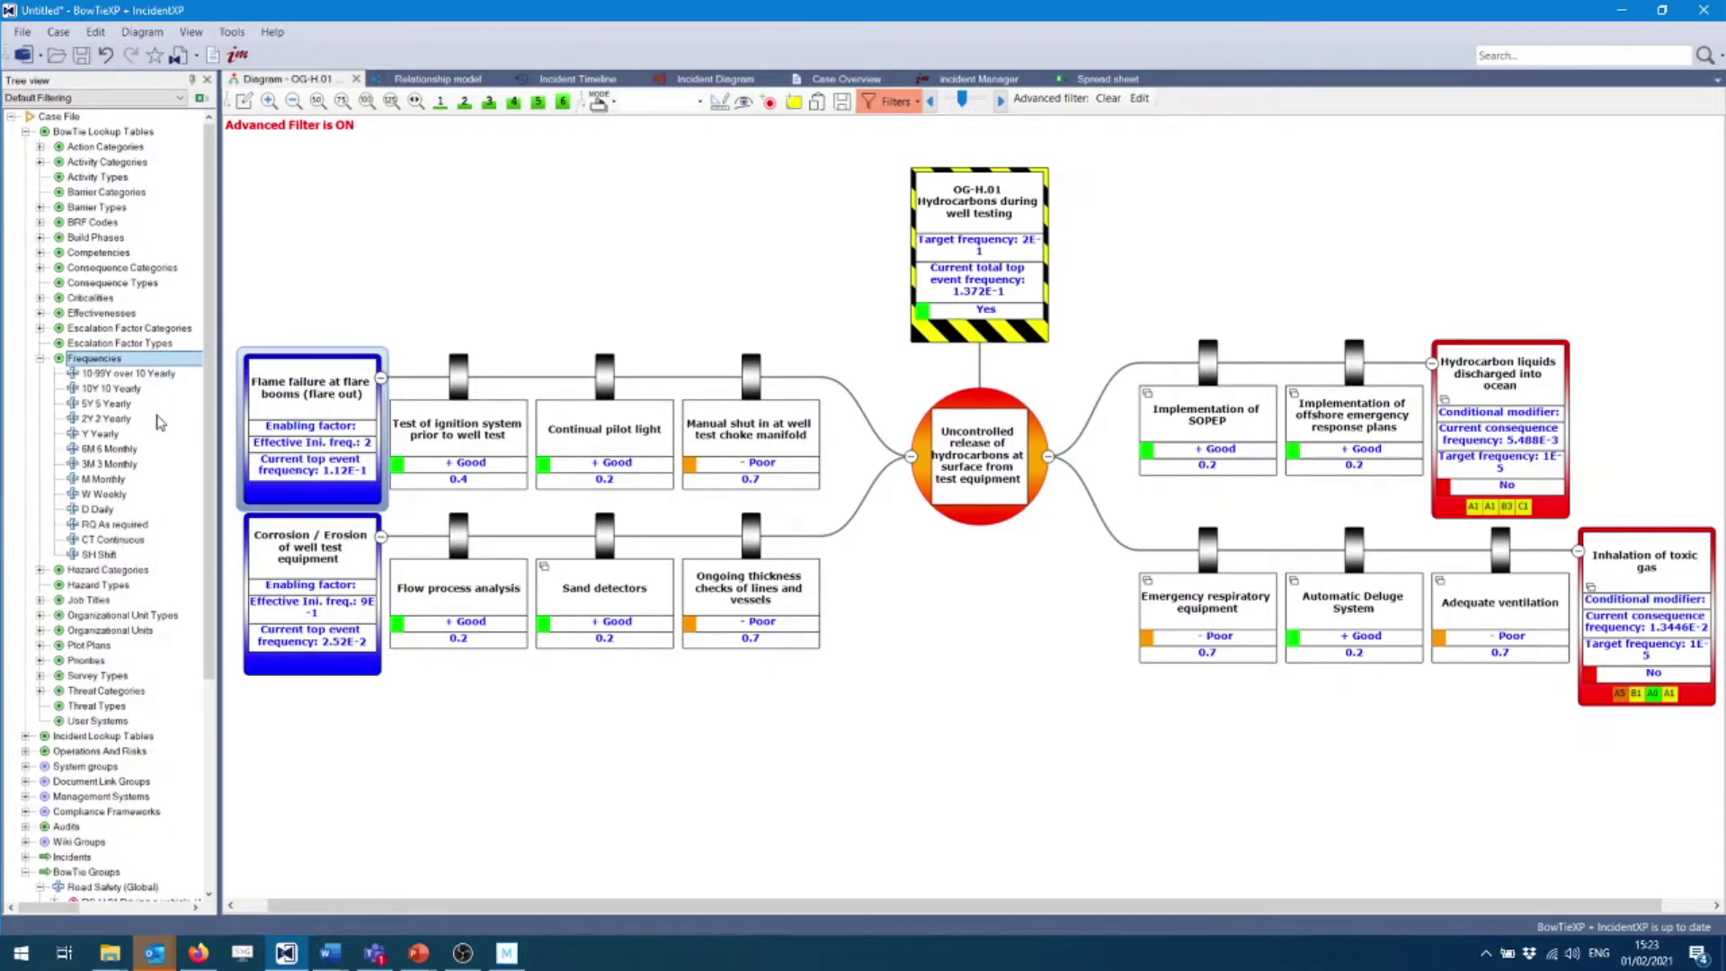
Check the LOPA default frequency value of the "over 10 Yearly" frequency and close it without changes.
double_click(126, 374)
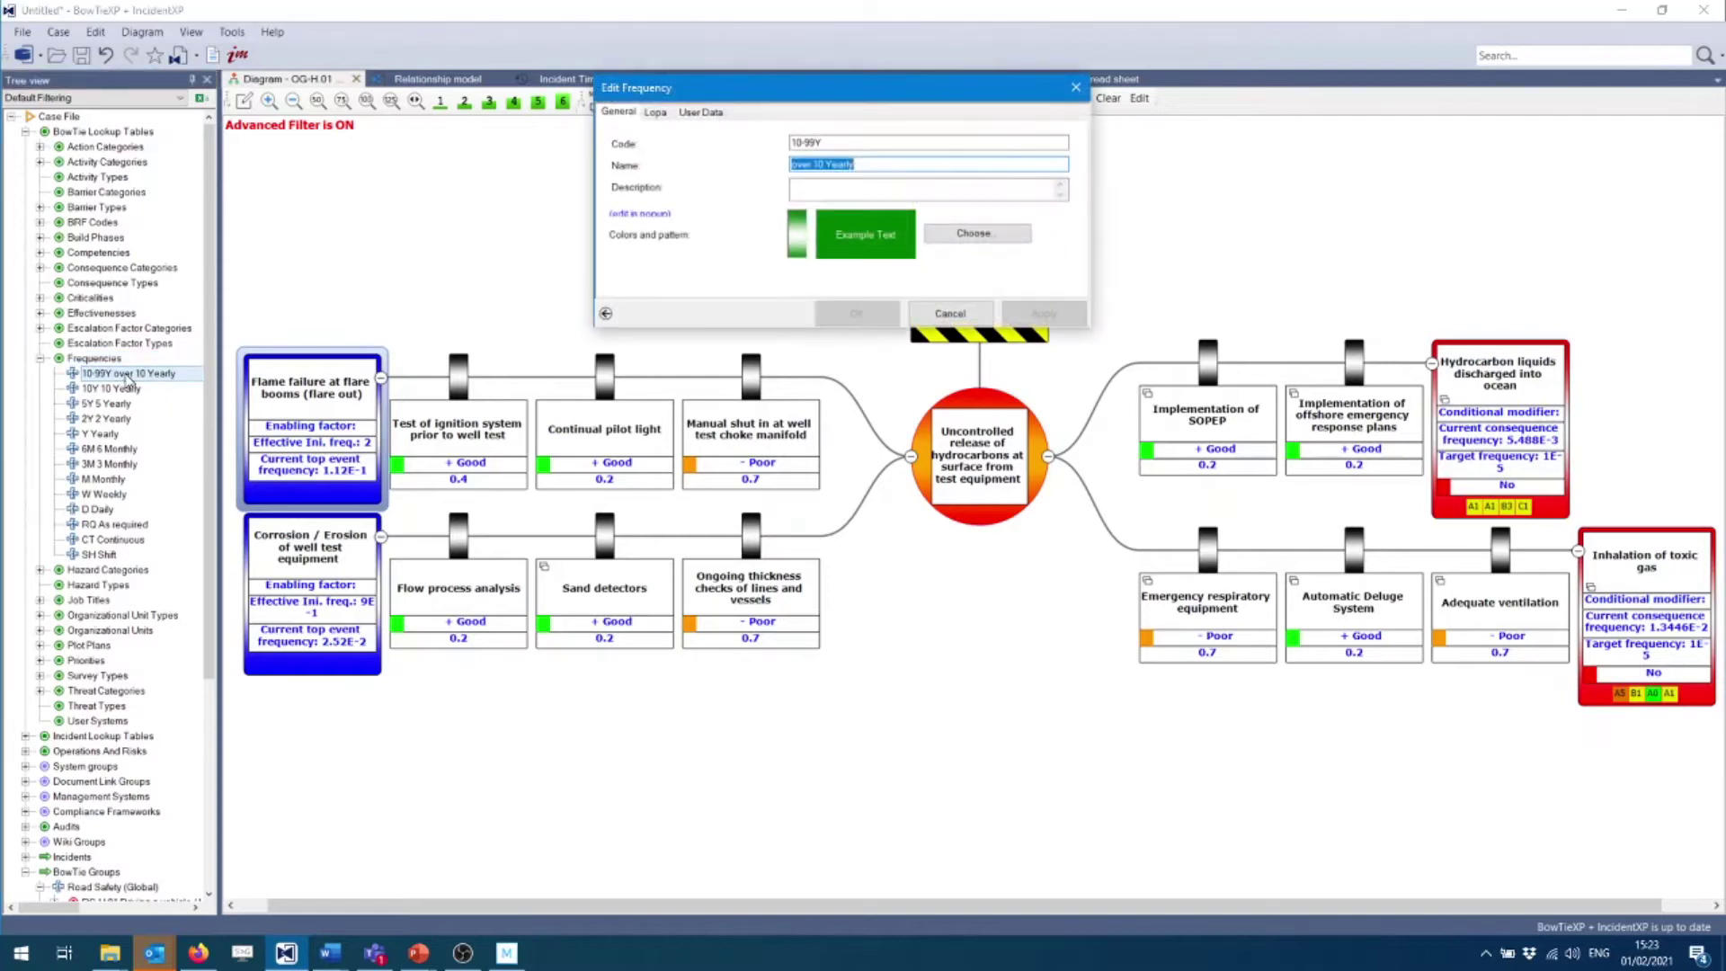
click(655, 112)
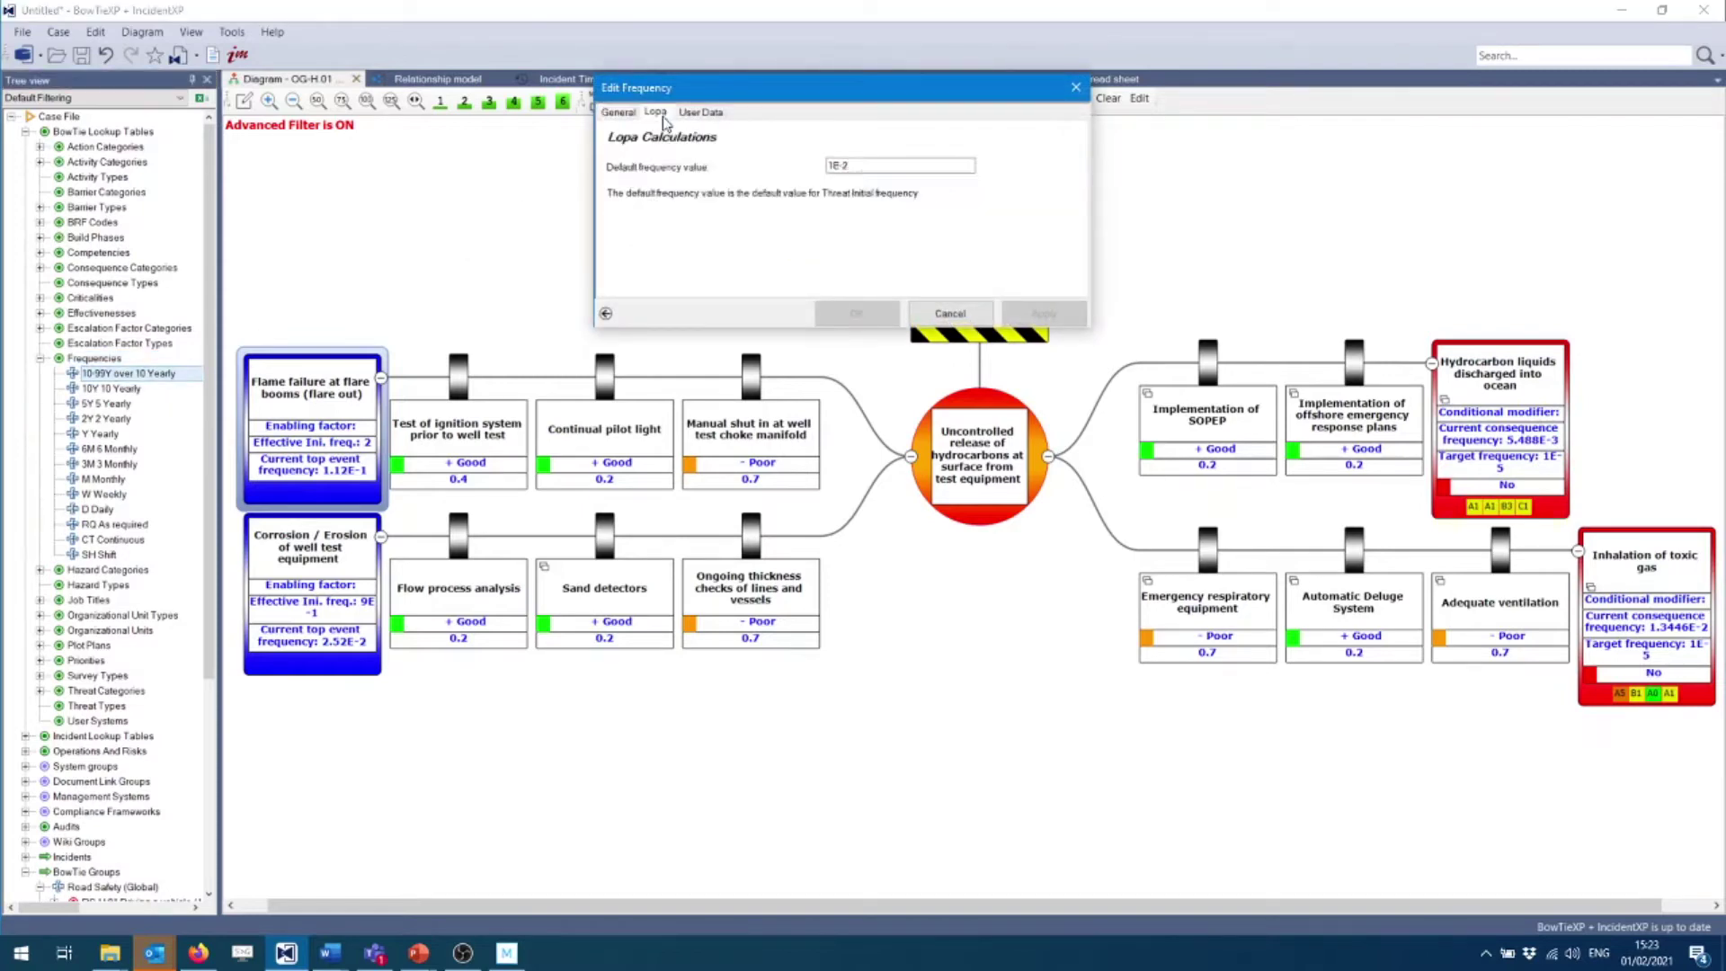
click(882, 168)
click(1076, 88)
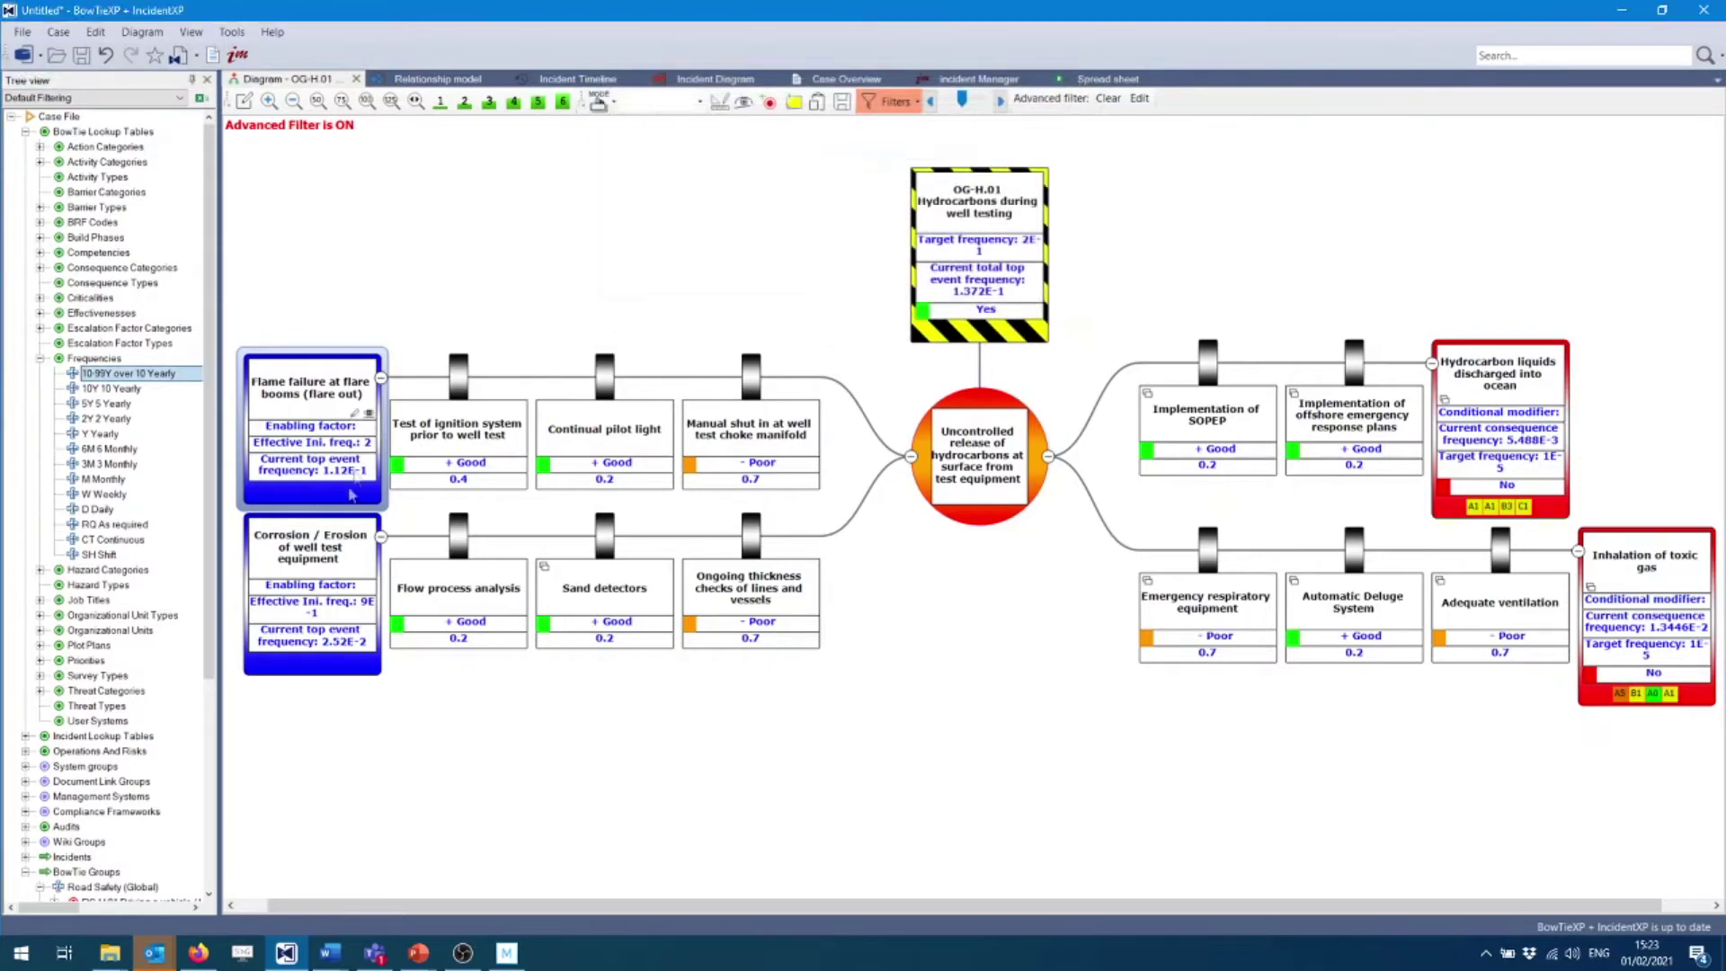
Show the Frequency property at the L display setting on the diagram's threats.
click(369, 414)
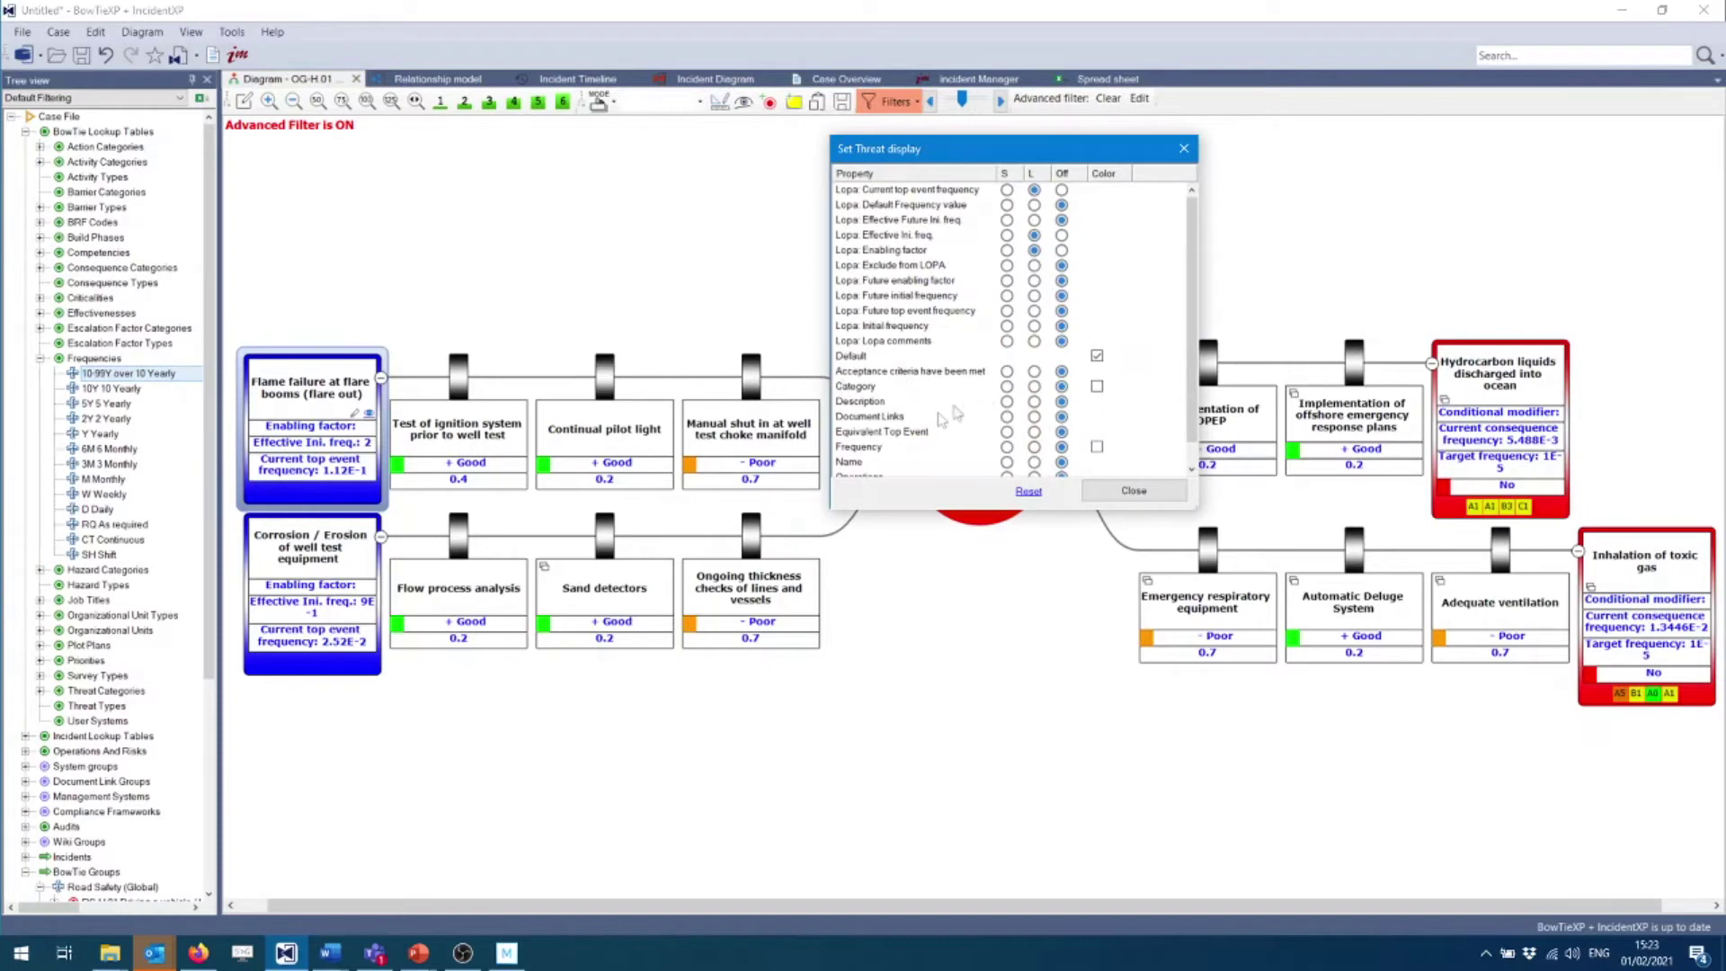
click(860, 449)
click(1035, 447)
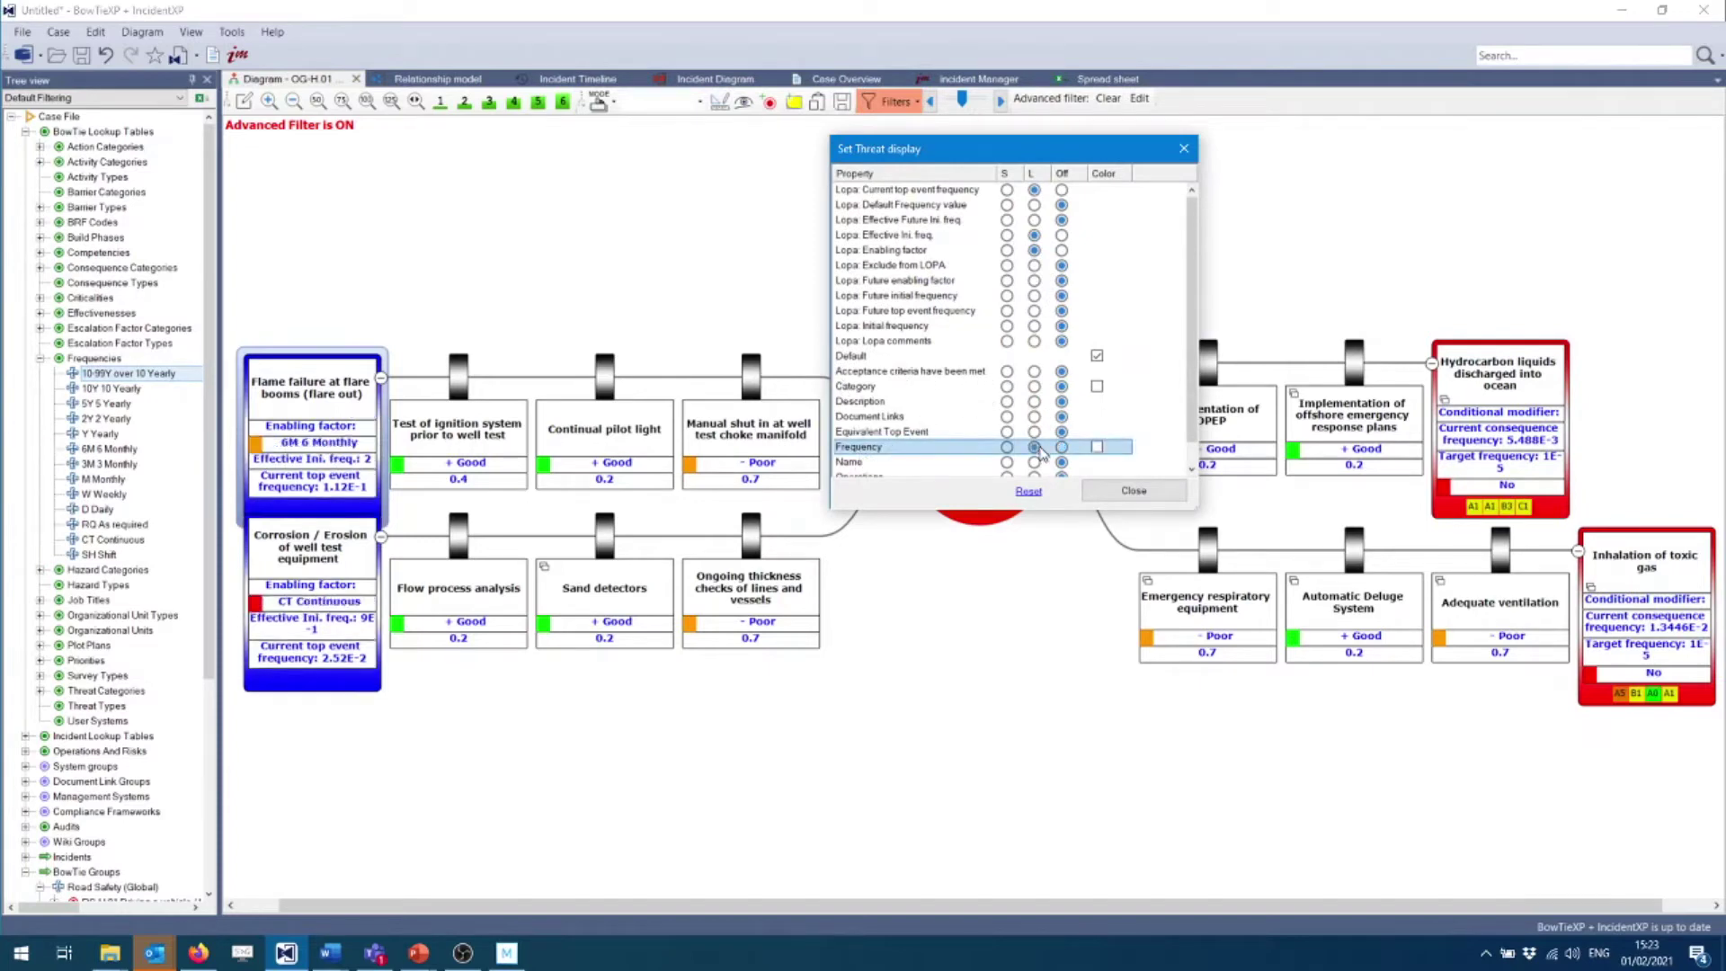
click(1133, 491)
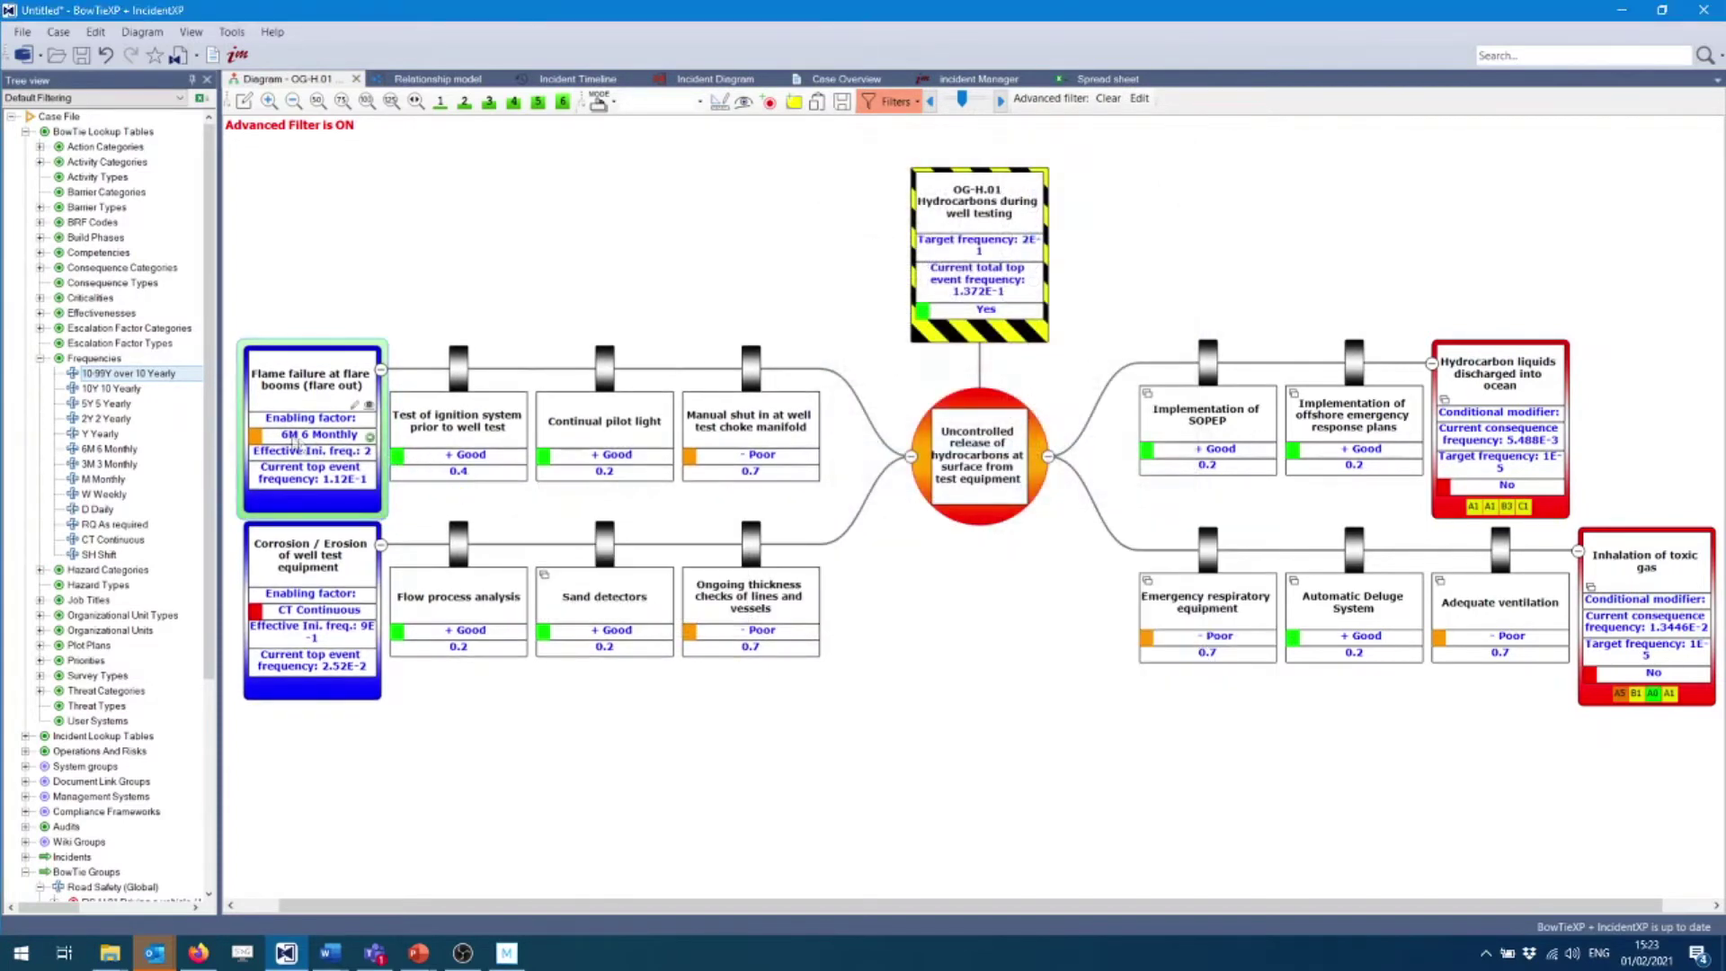
Set the LOPA default frequency value of the "6 Monthly" frequency to 3.
click(107, 449)
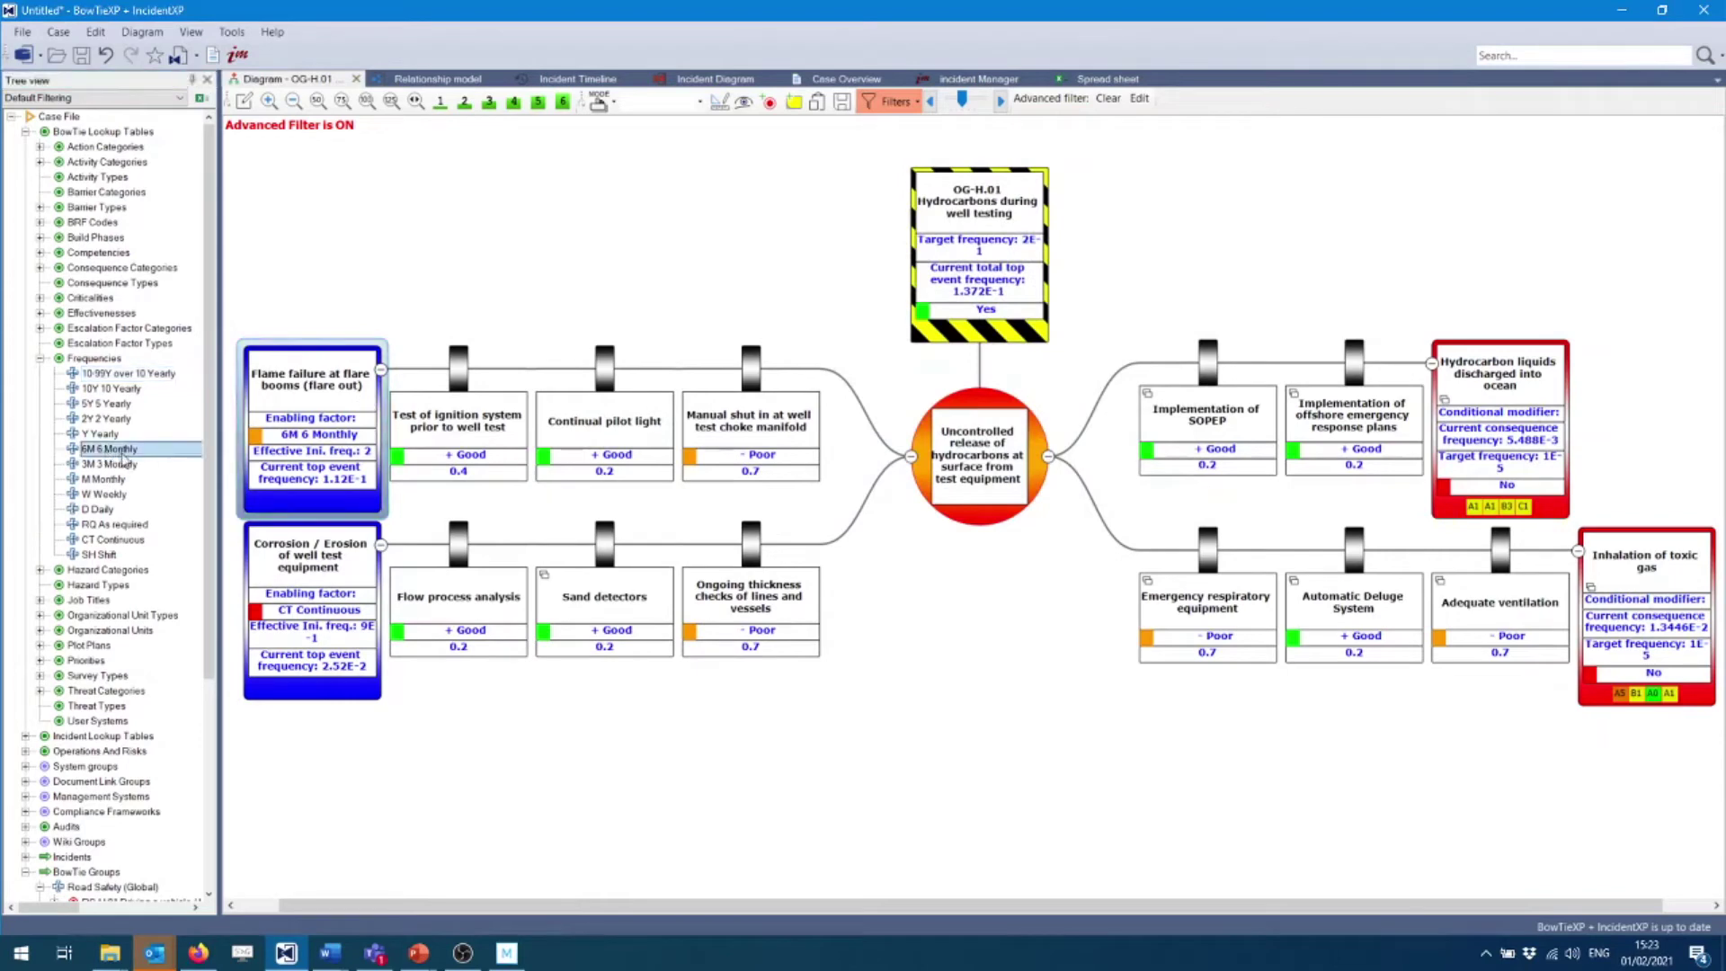
double_click(150, 452)
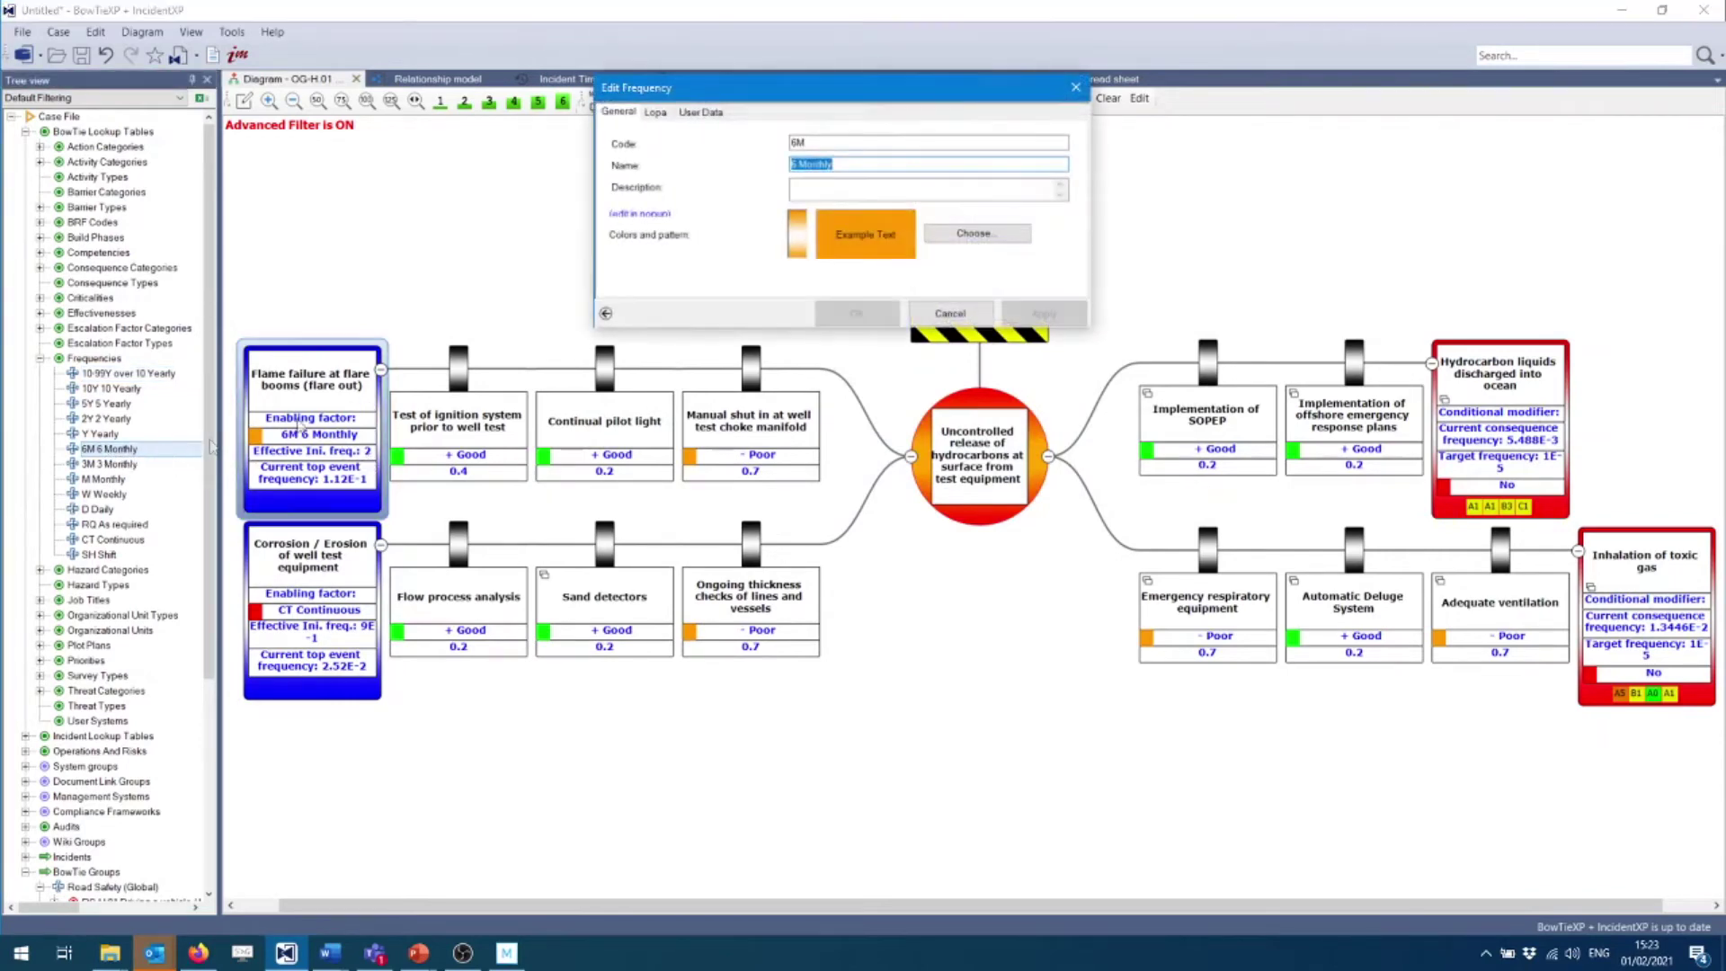
click(655, 114)
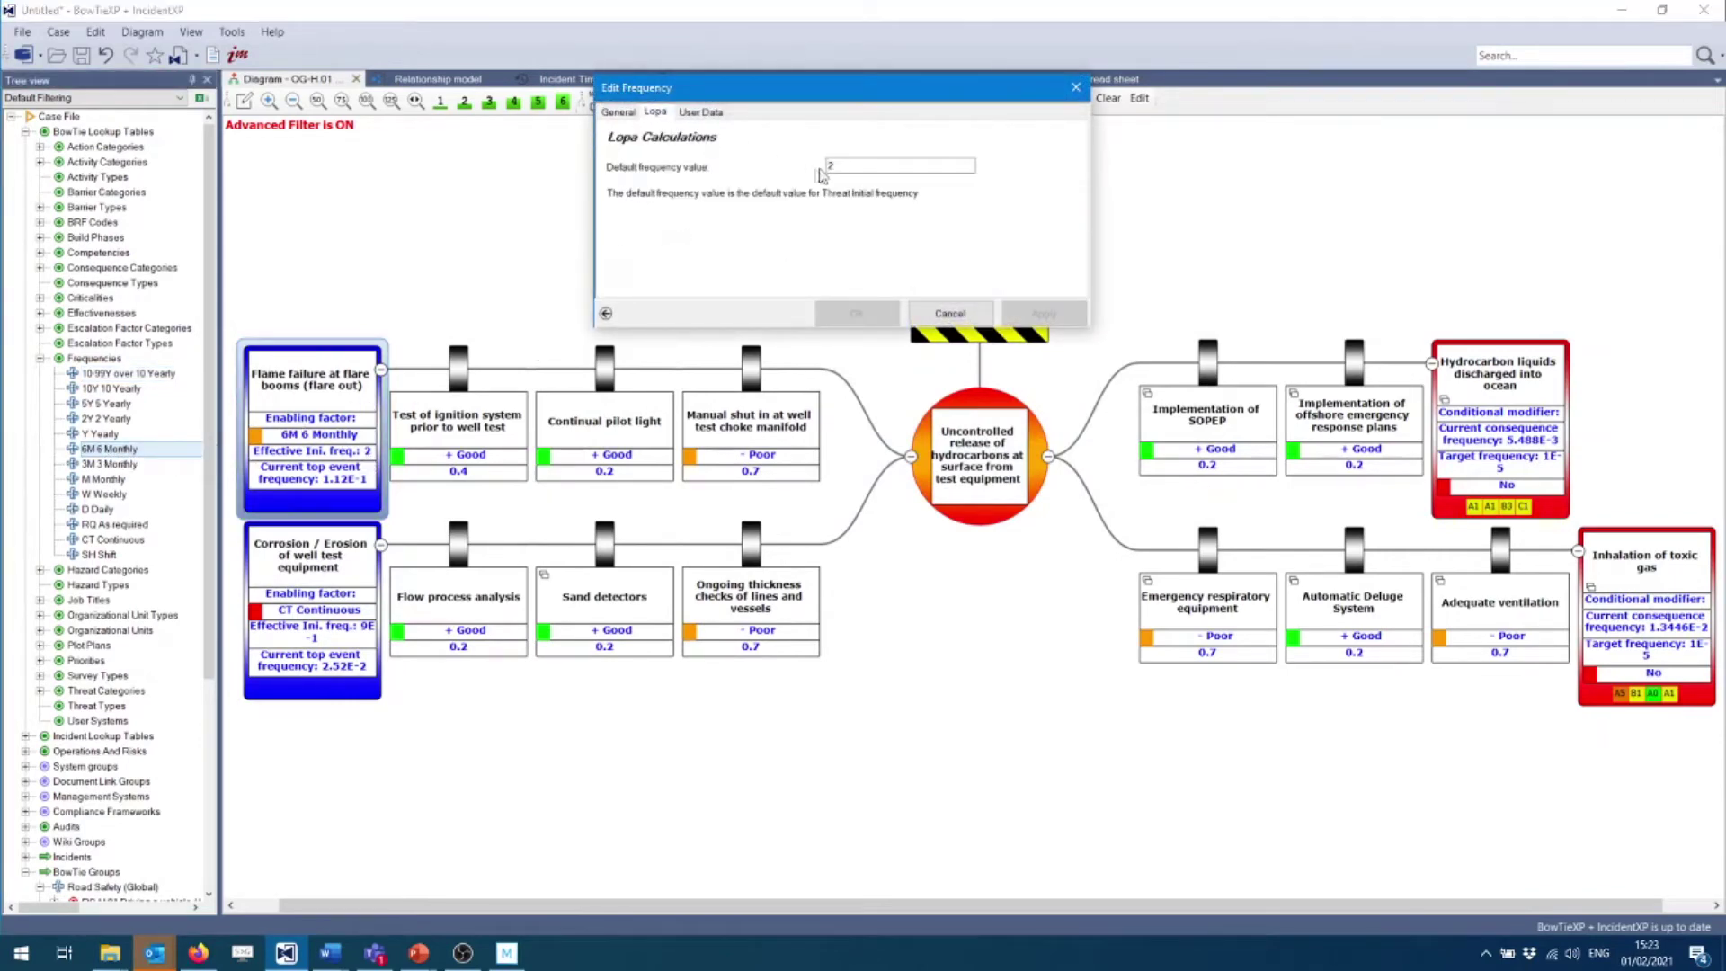
double_click(861, 165)
text(3)
click(869, 313)
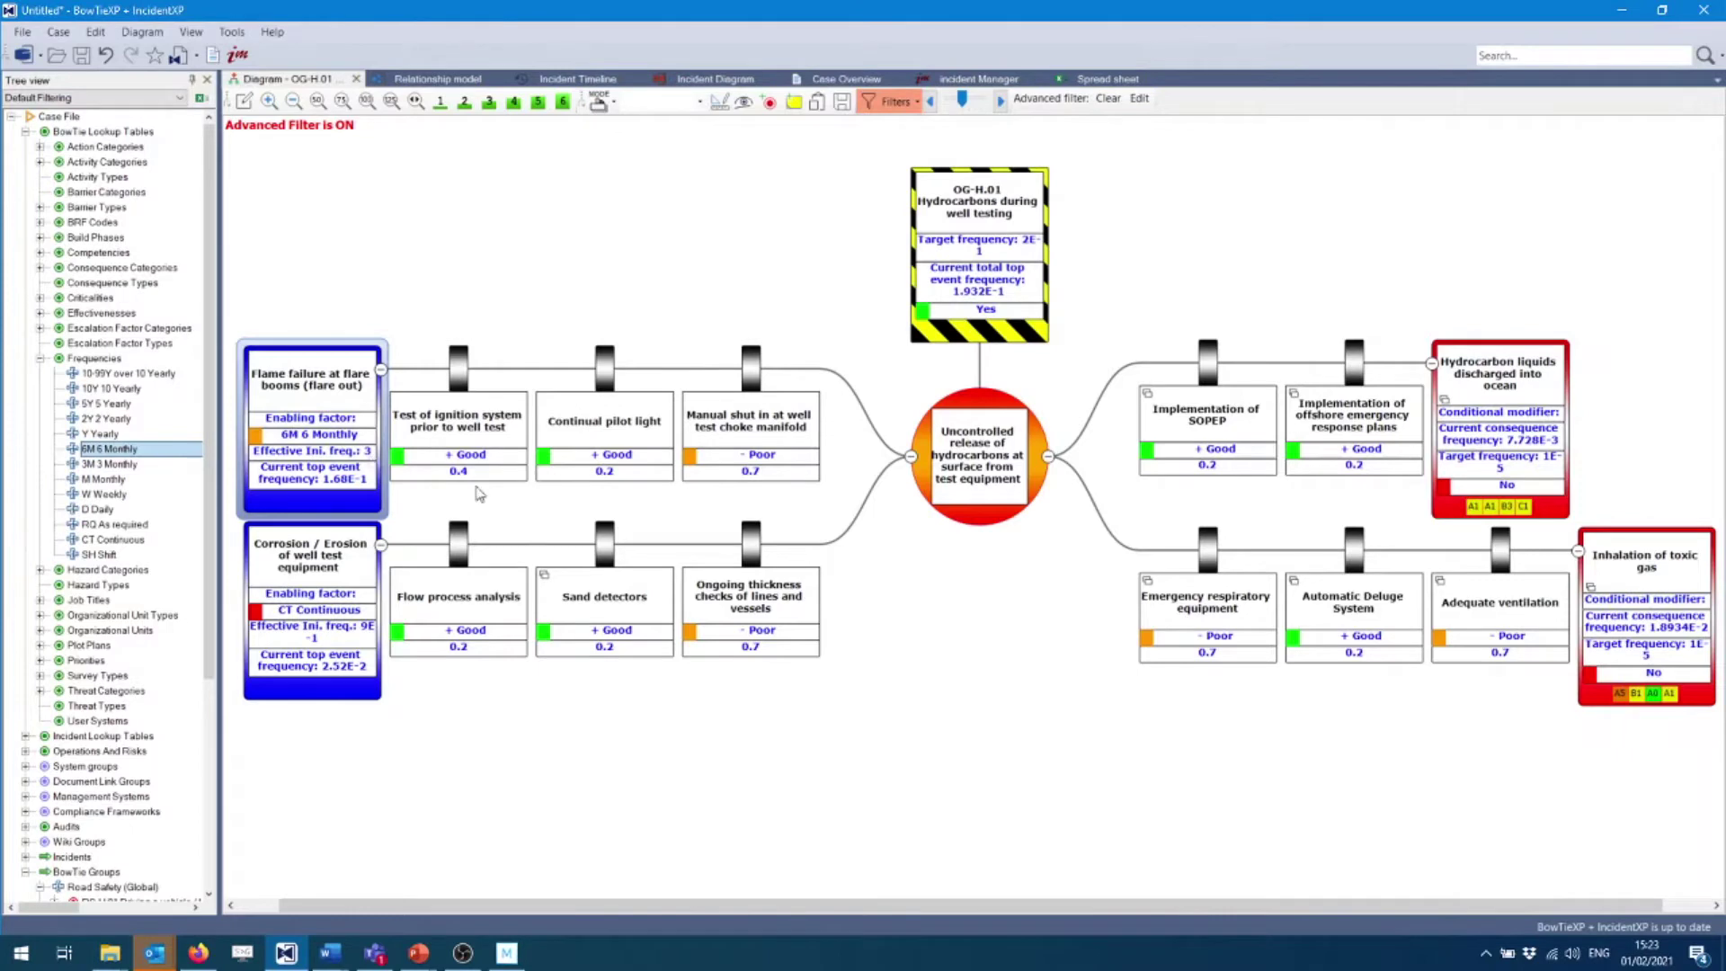
mouse_move(435, 500)
click(889, 709)
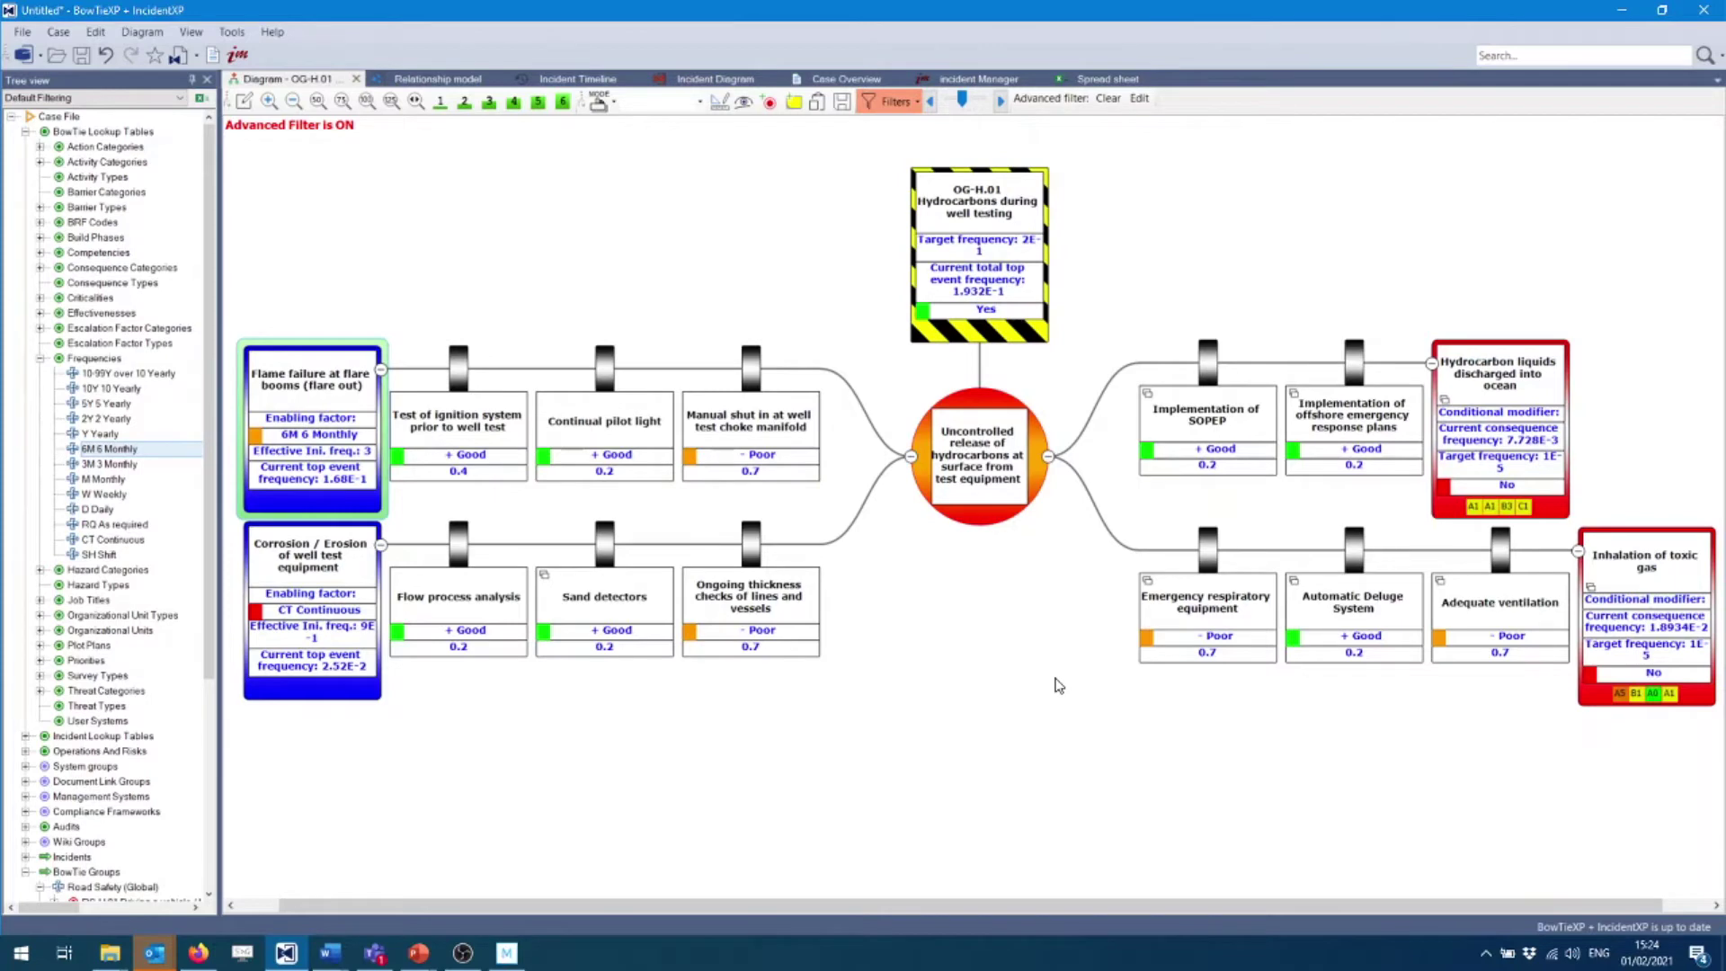
Review the LOPA calculations and assigned category of the "Hydrocarbon liquids discharged into ocean" consequence.
click(1554, 514)
double_click(1553, 514)
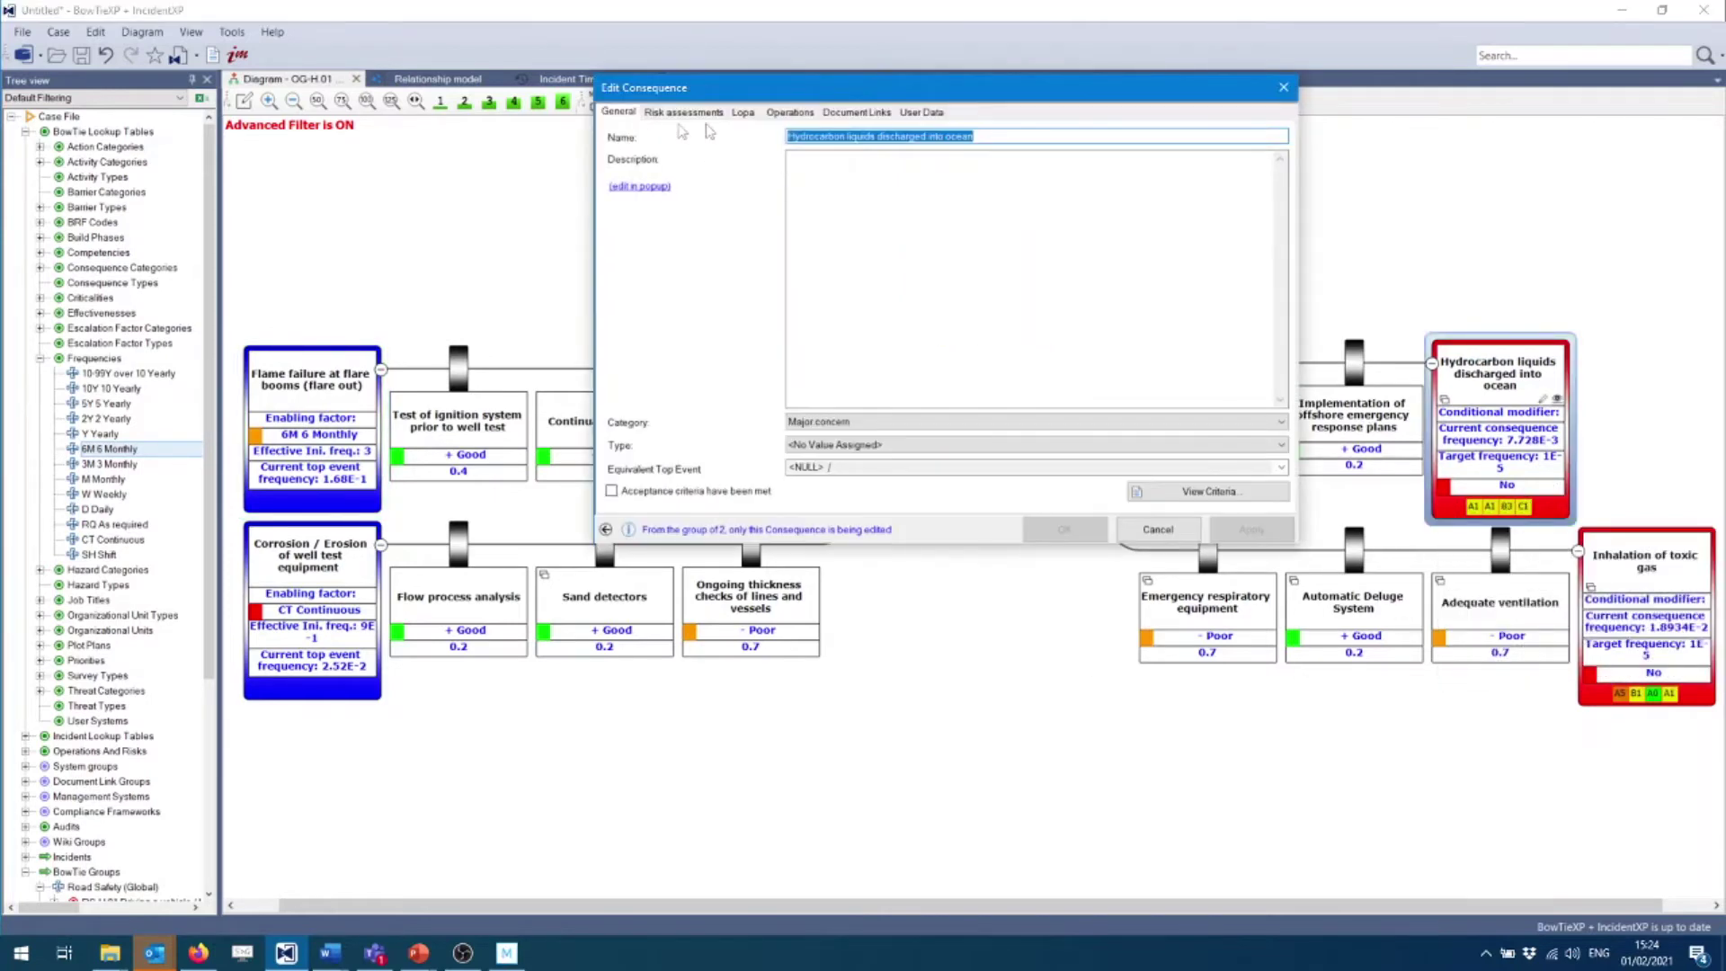
click(745, 113)
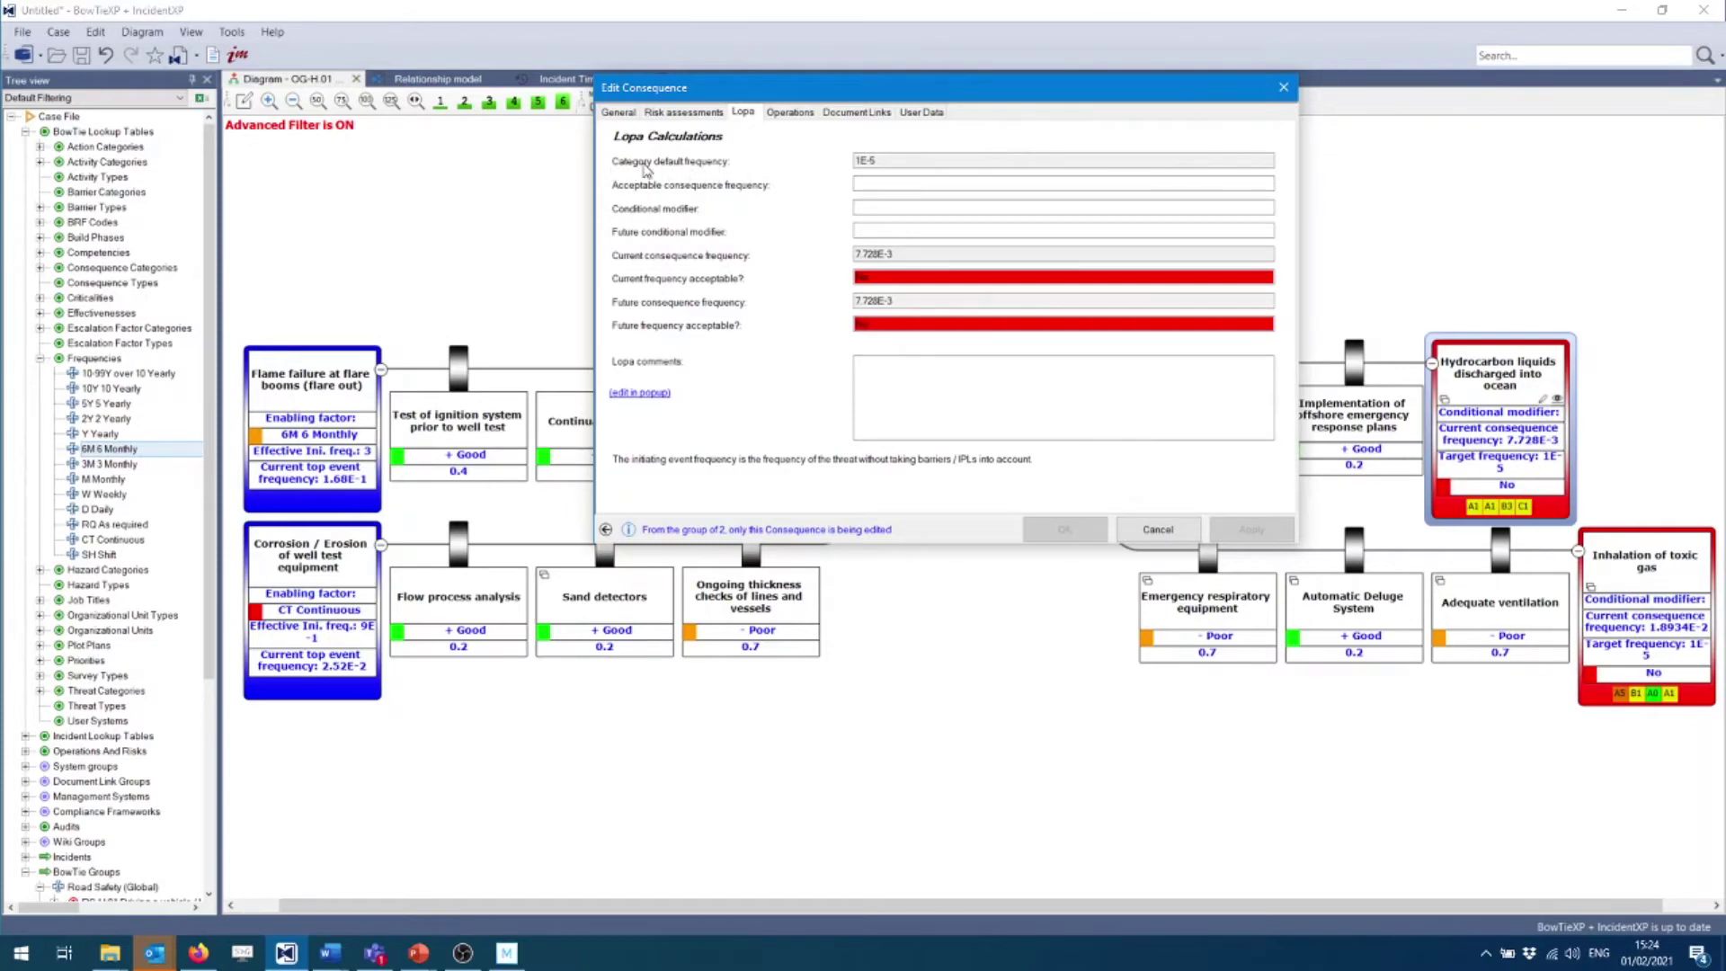
click(620, 112)
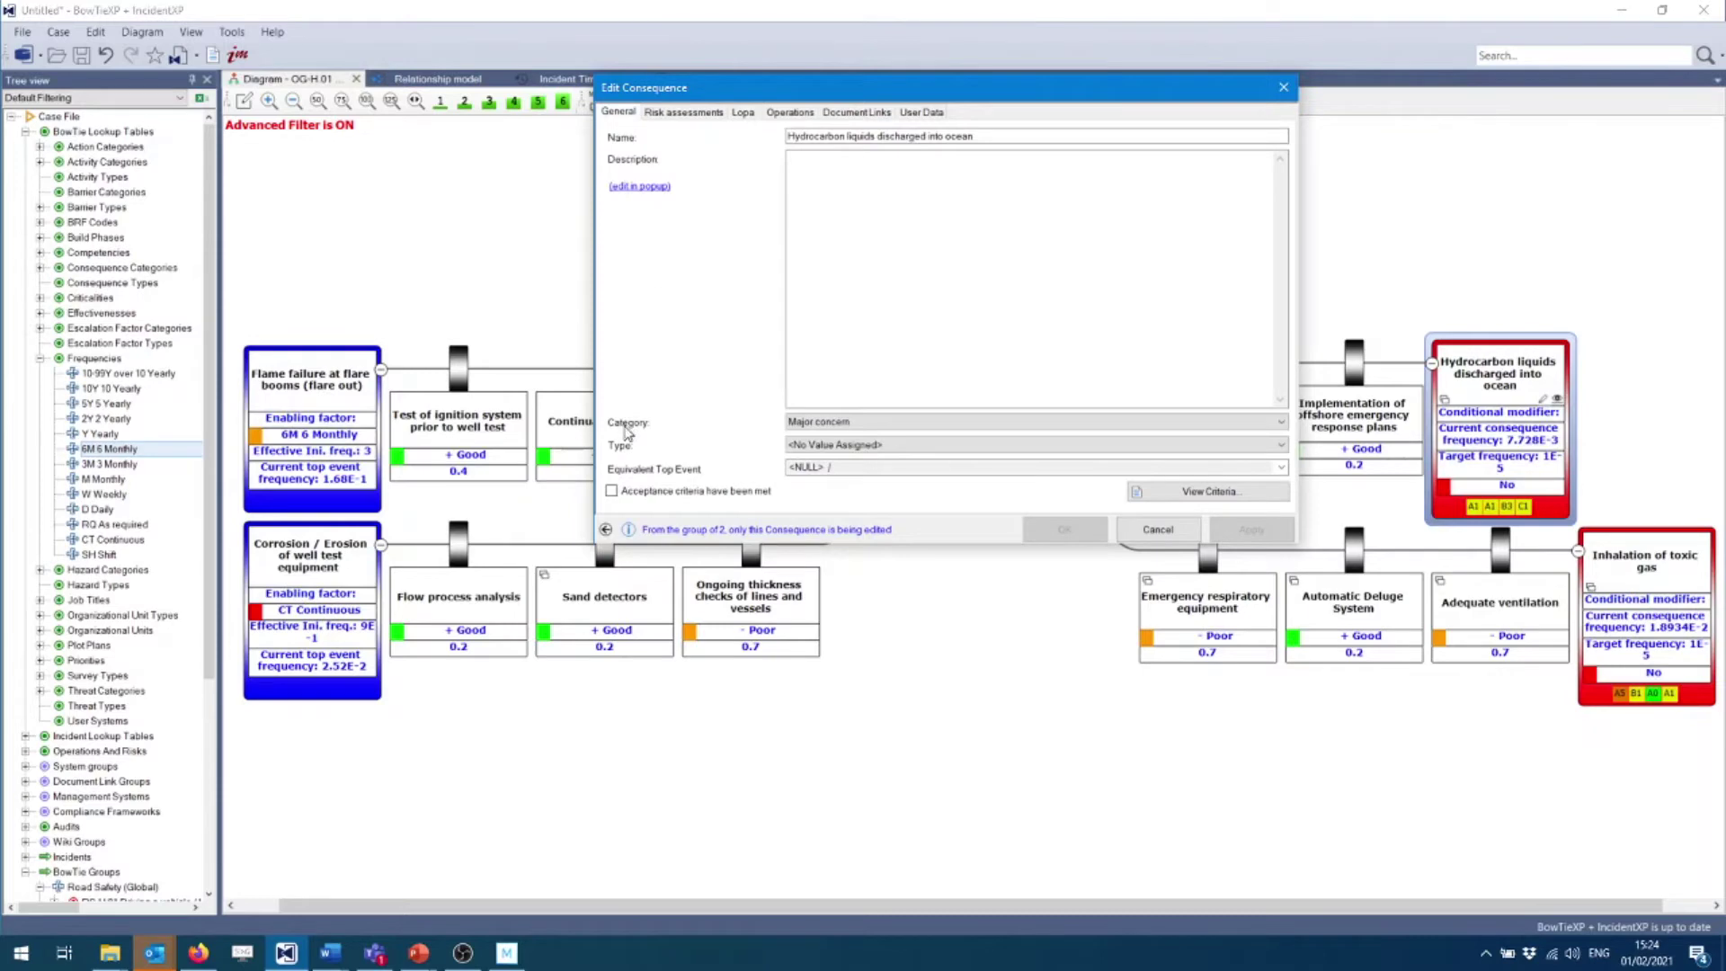
click(1284, 88)
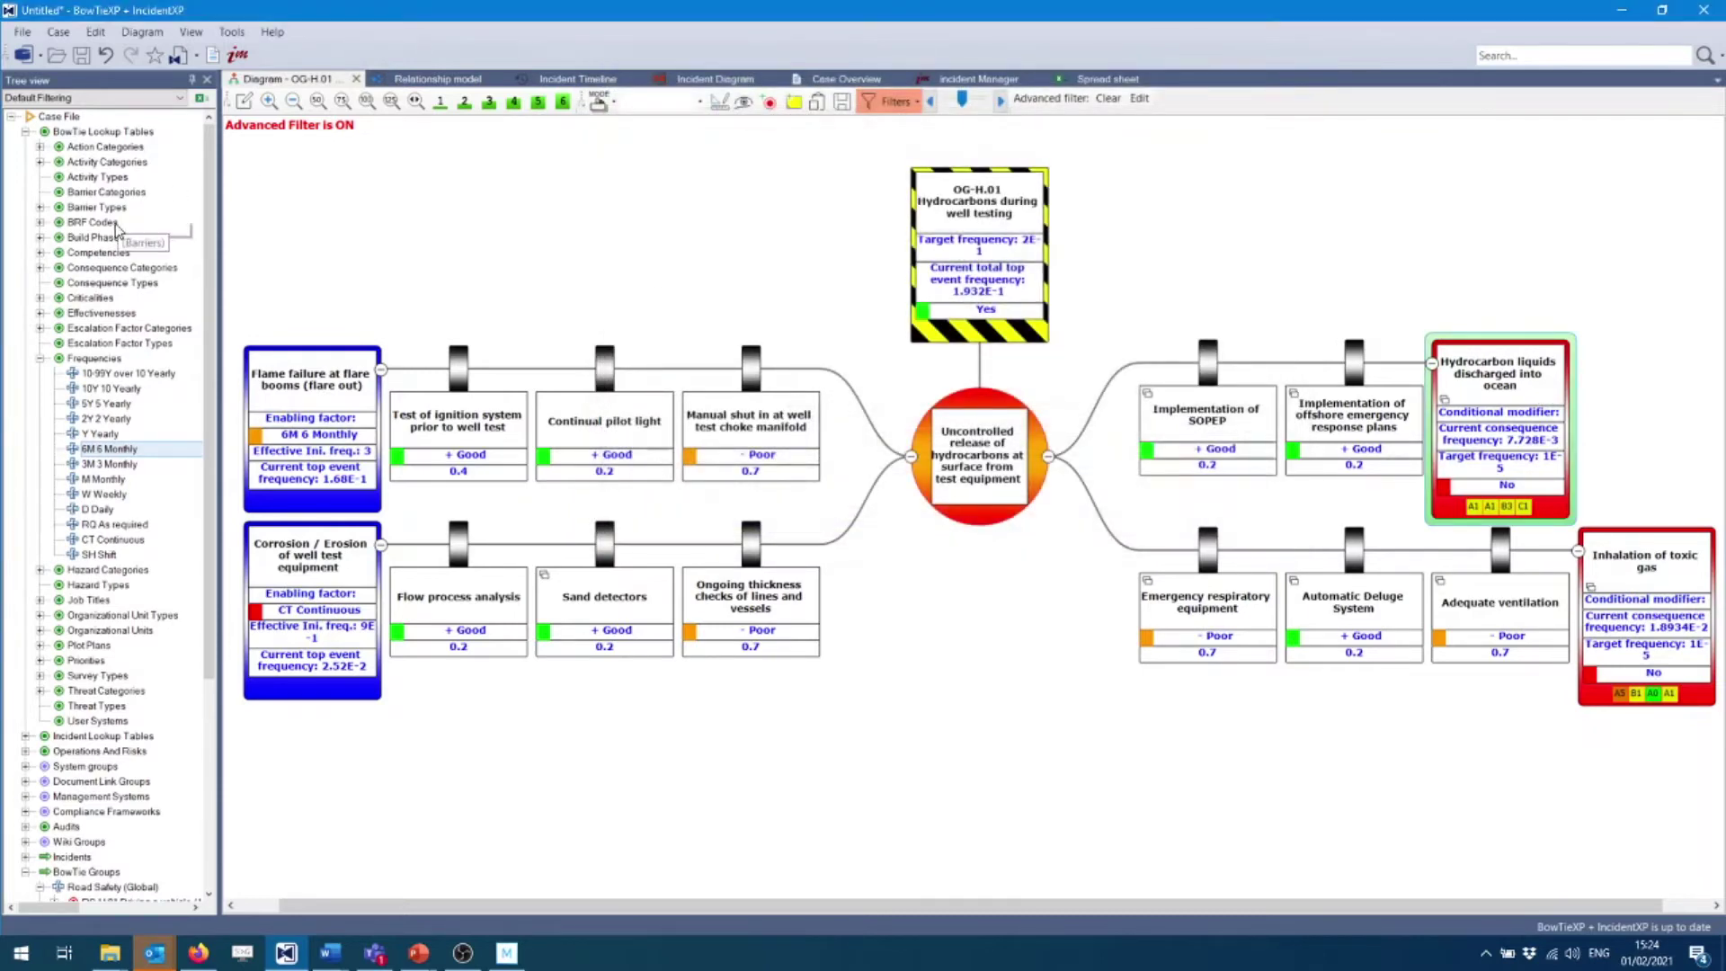
Check the acceptable category frequency of the "Major concern" consequence category in the lookup tables.
click(119, 270)
double_click(119, 271)
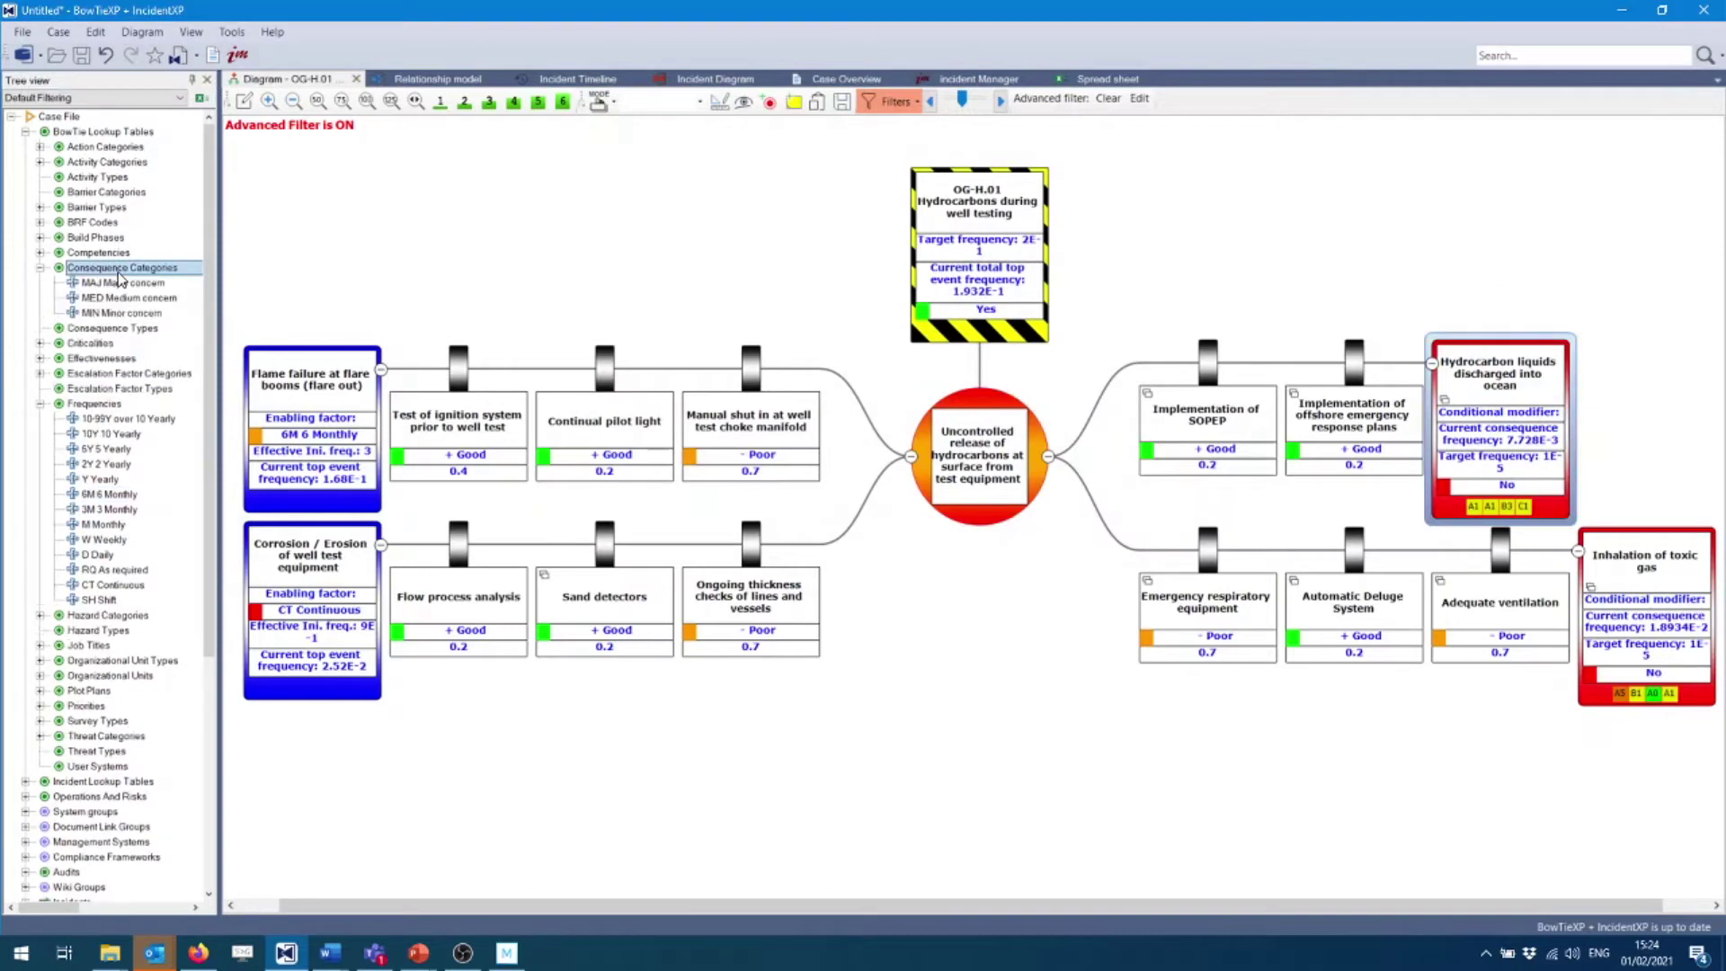
click(164, 284)
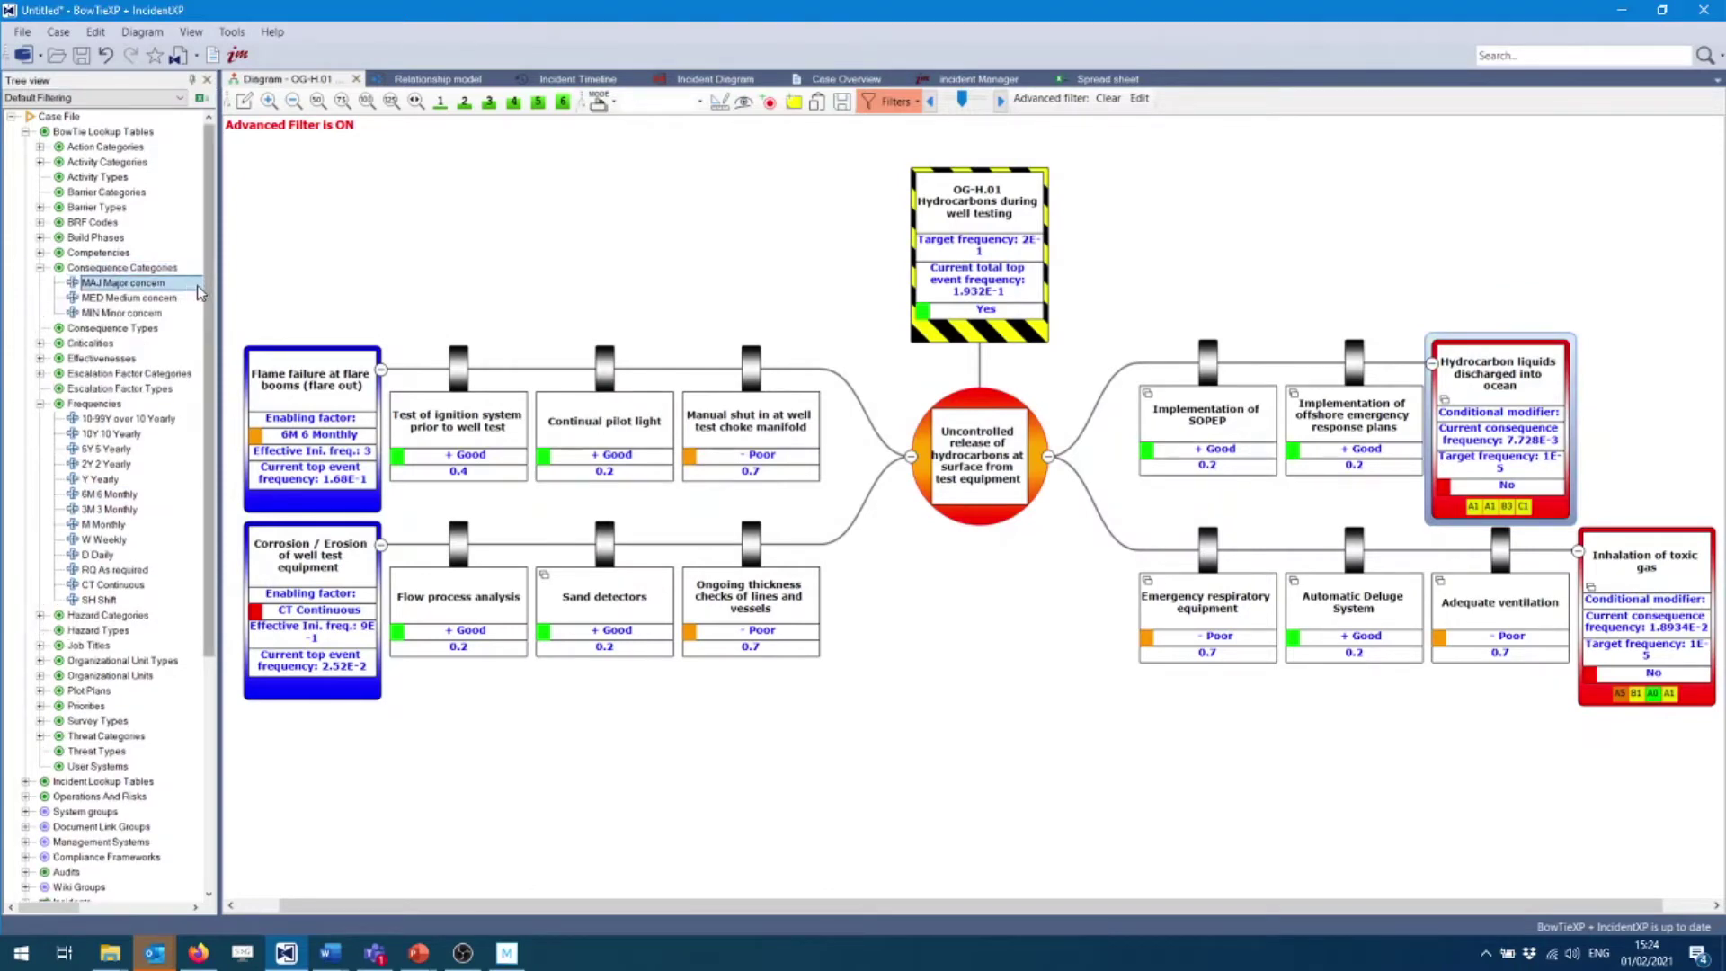
double_click(196, 288)
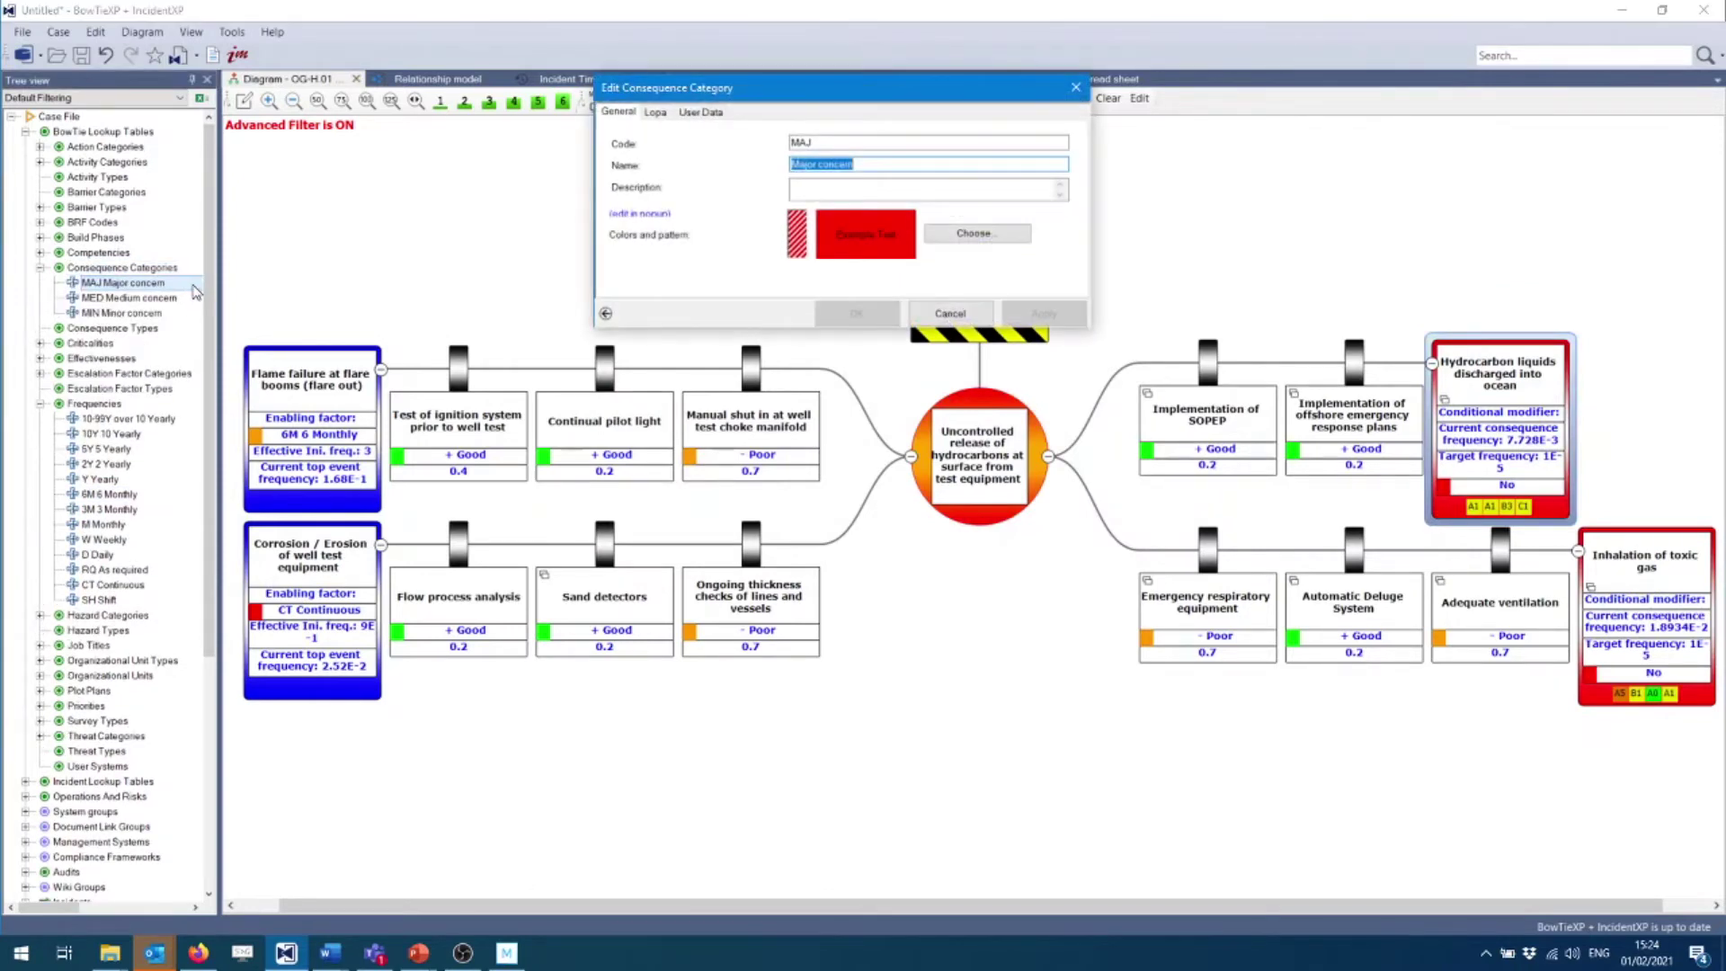
click(655, 112)
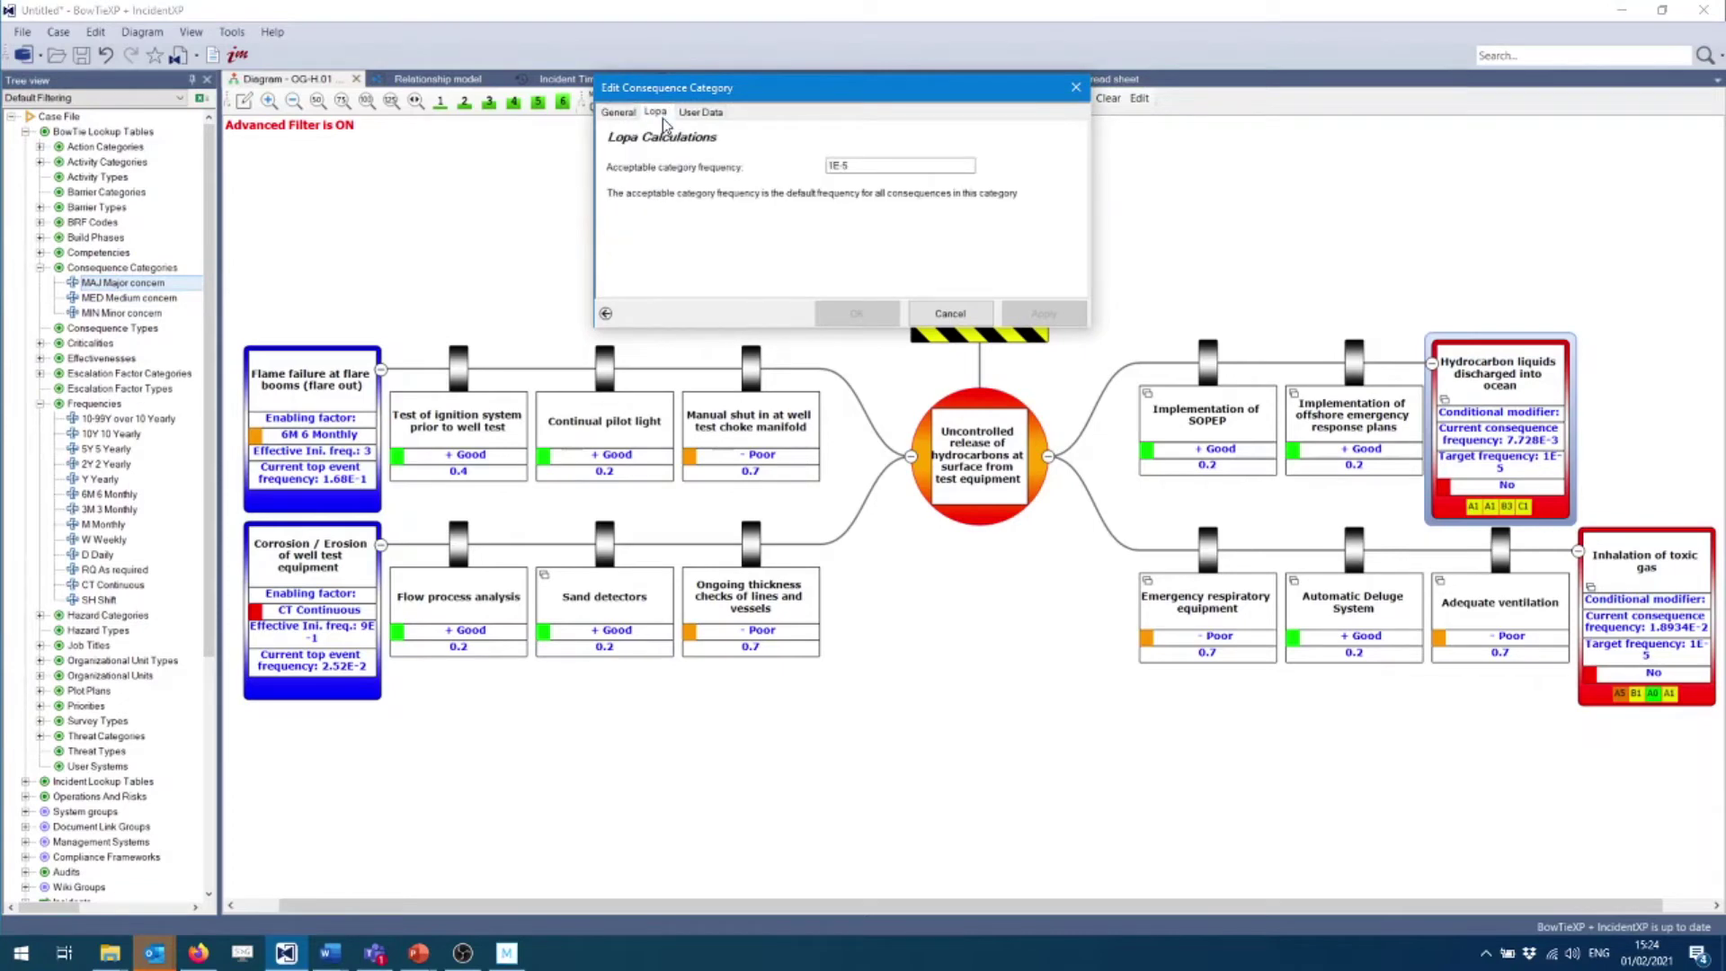
click(877, 167)
click(1074, 88)
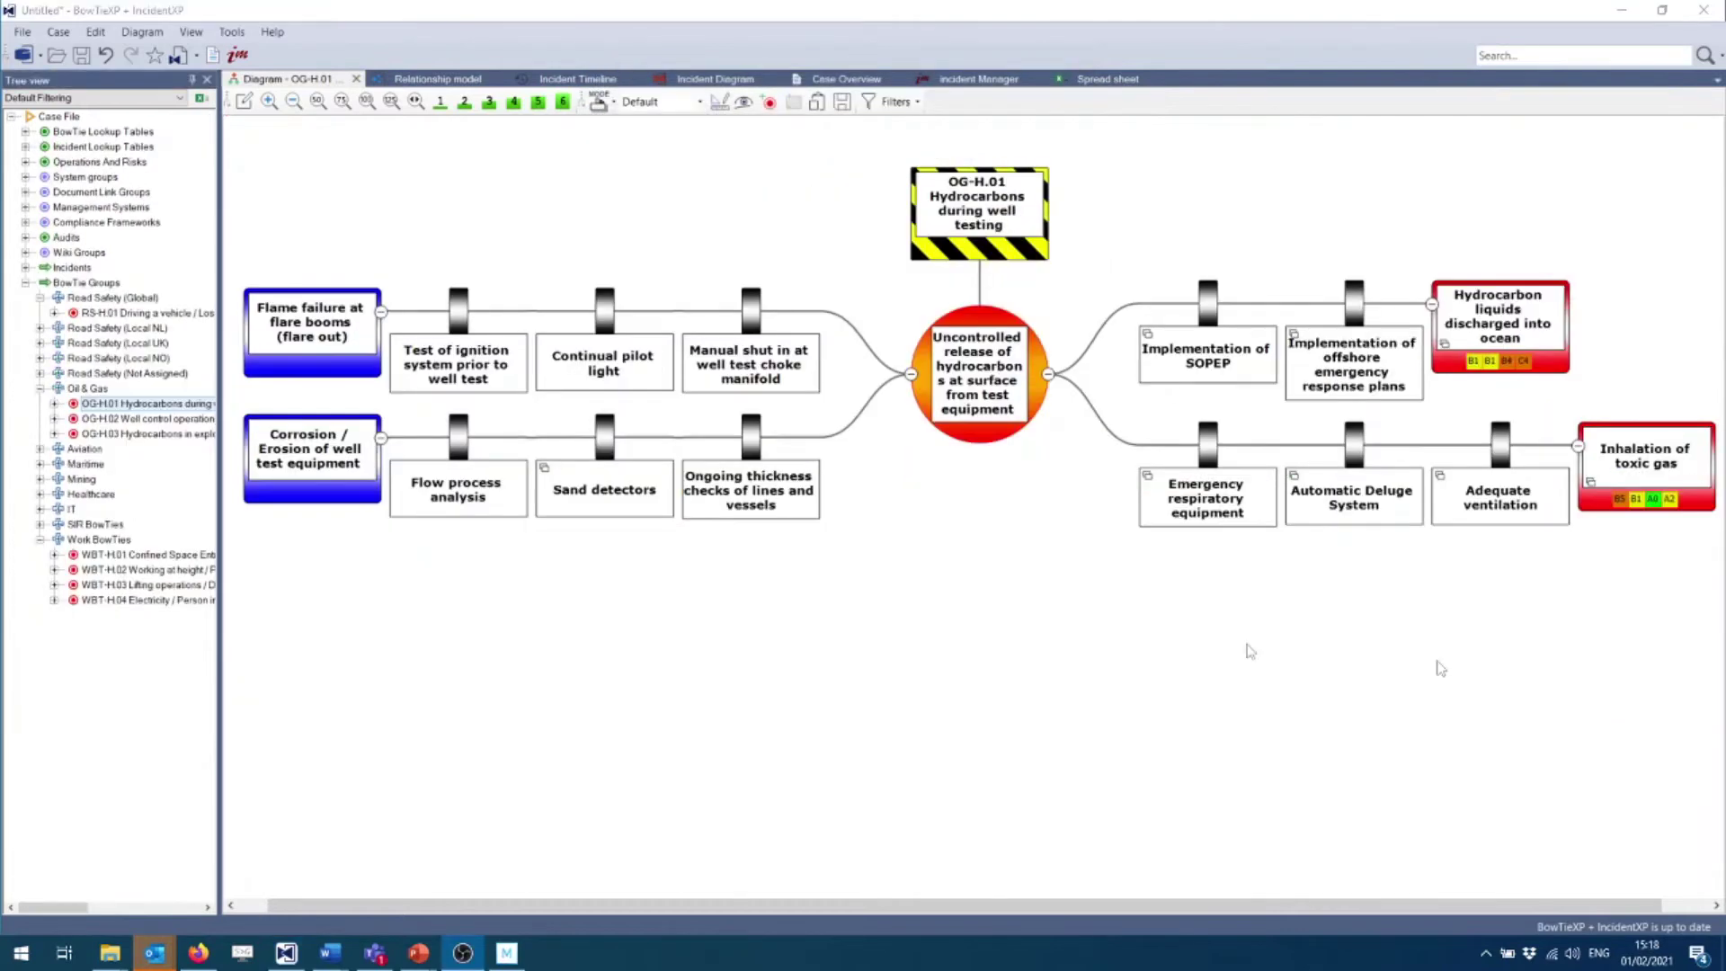
Apply the Lopa display profile to the diagram and review the LOPA calculations of the "Test of ignition system prior to well test" barrier.
click(687, 105)
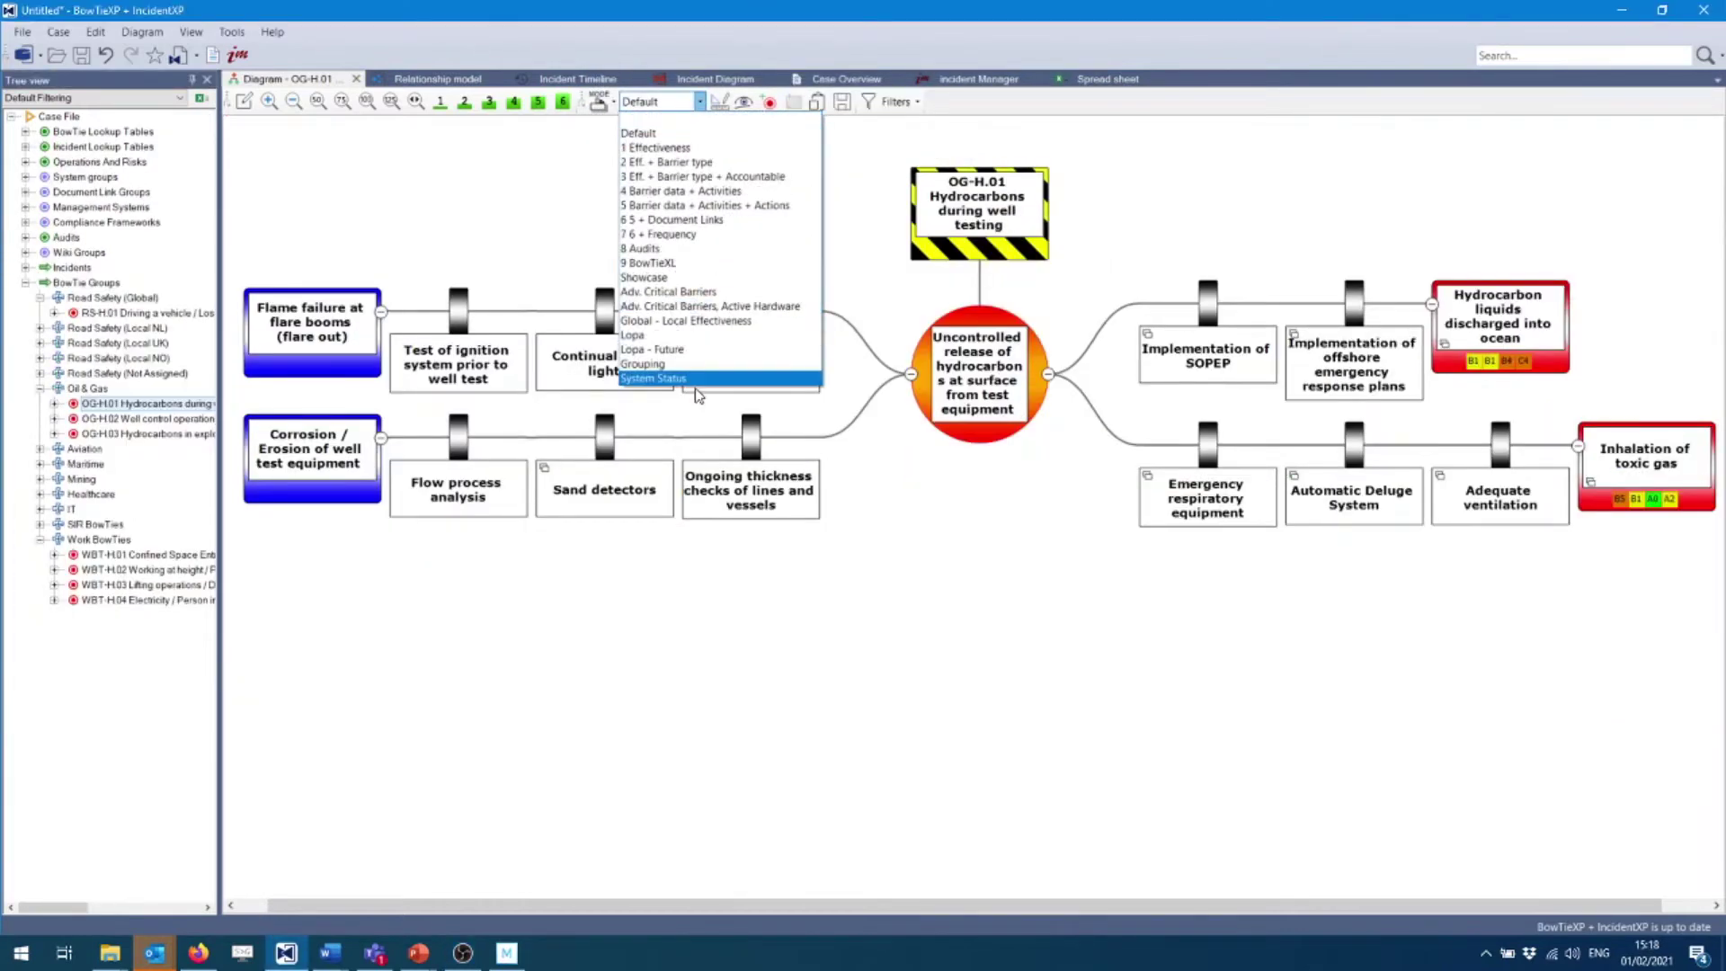
click(681, 336)
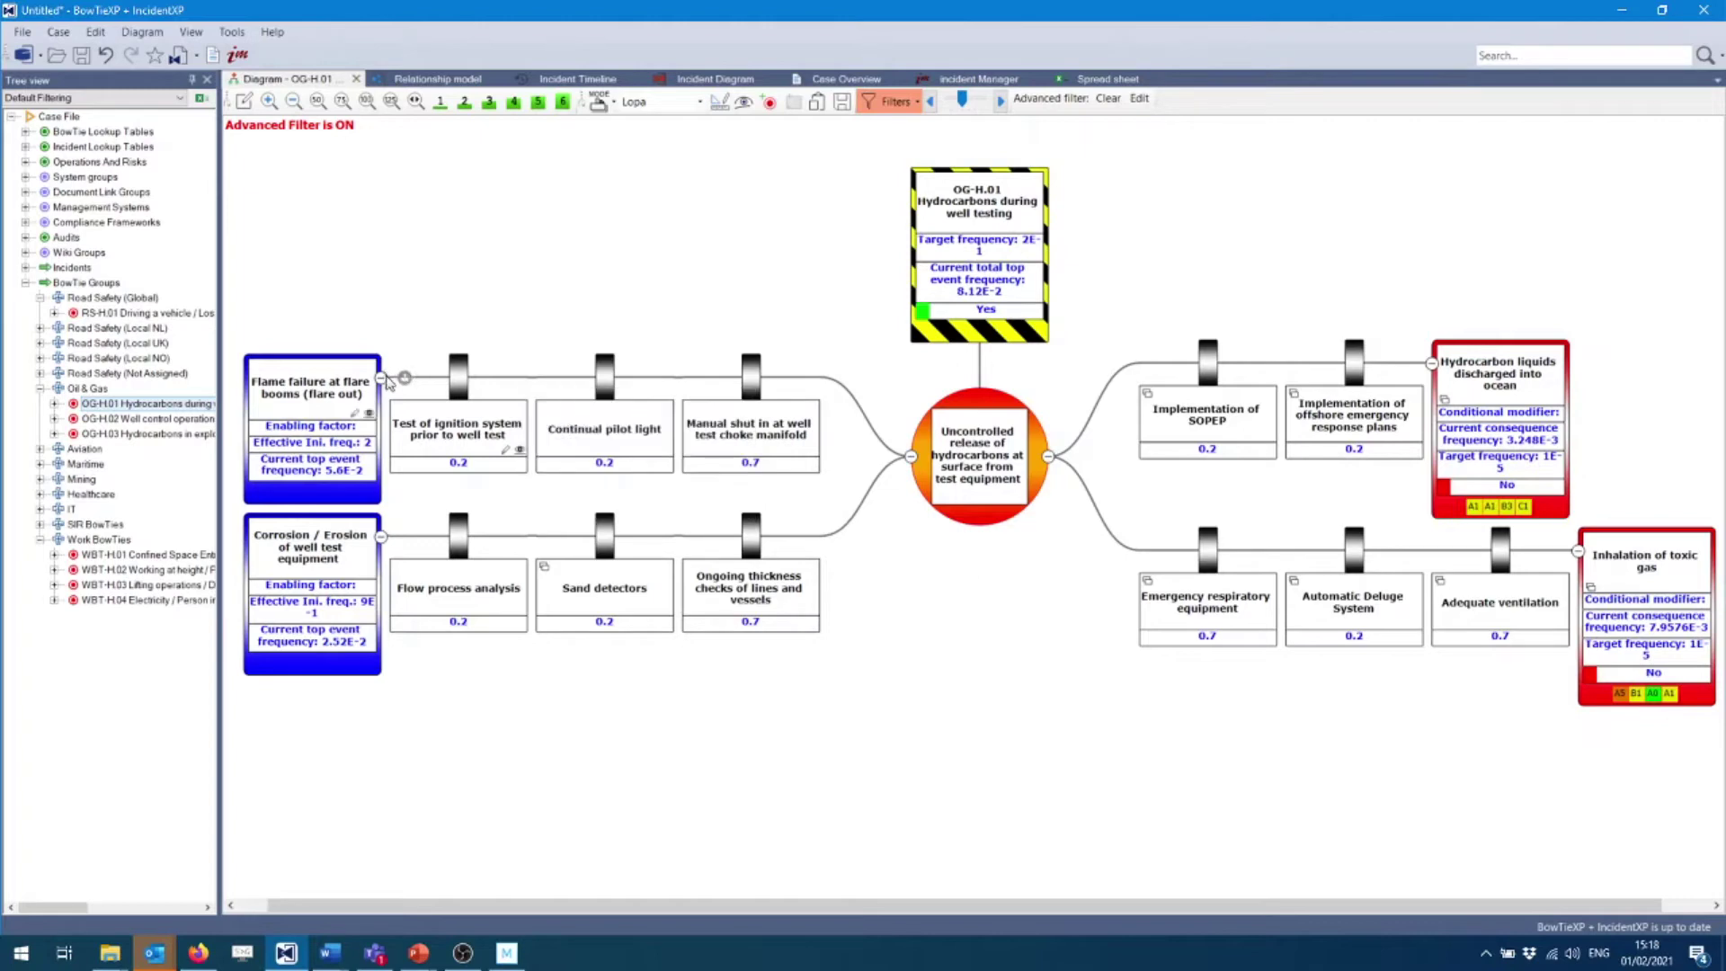
double_click(468, 387)
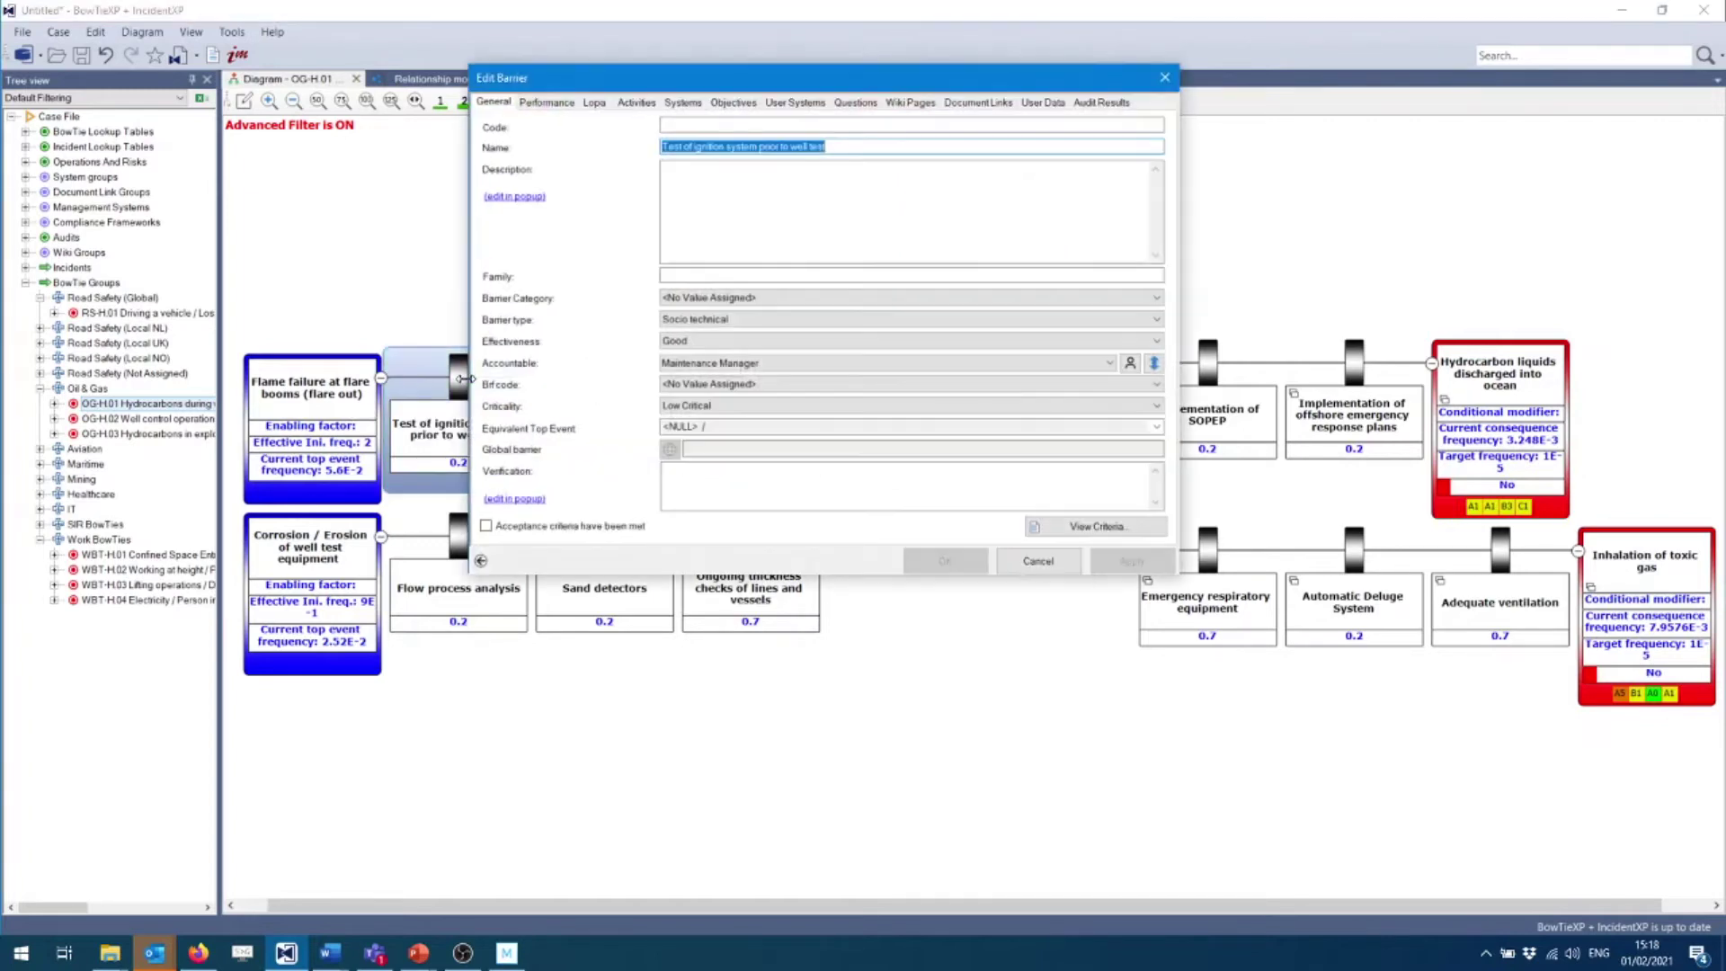
click(594, 104)
drag(629, 79, 753, 89)
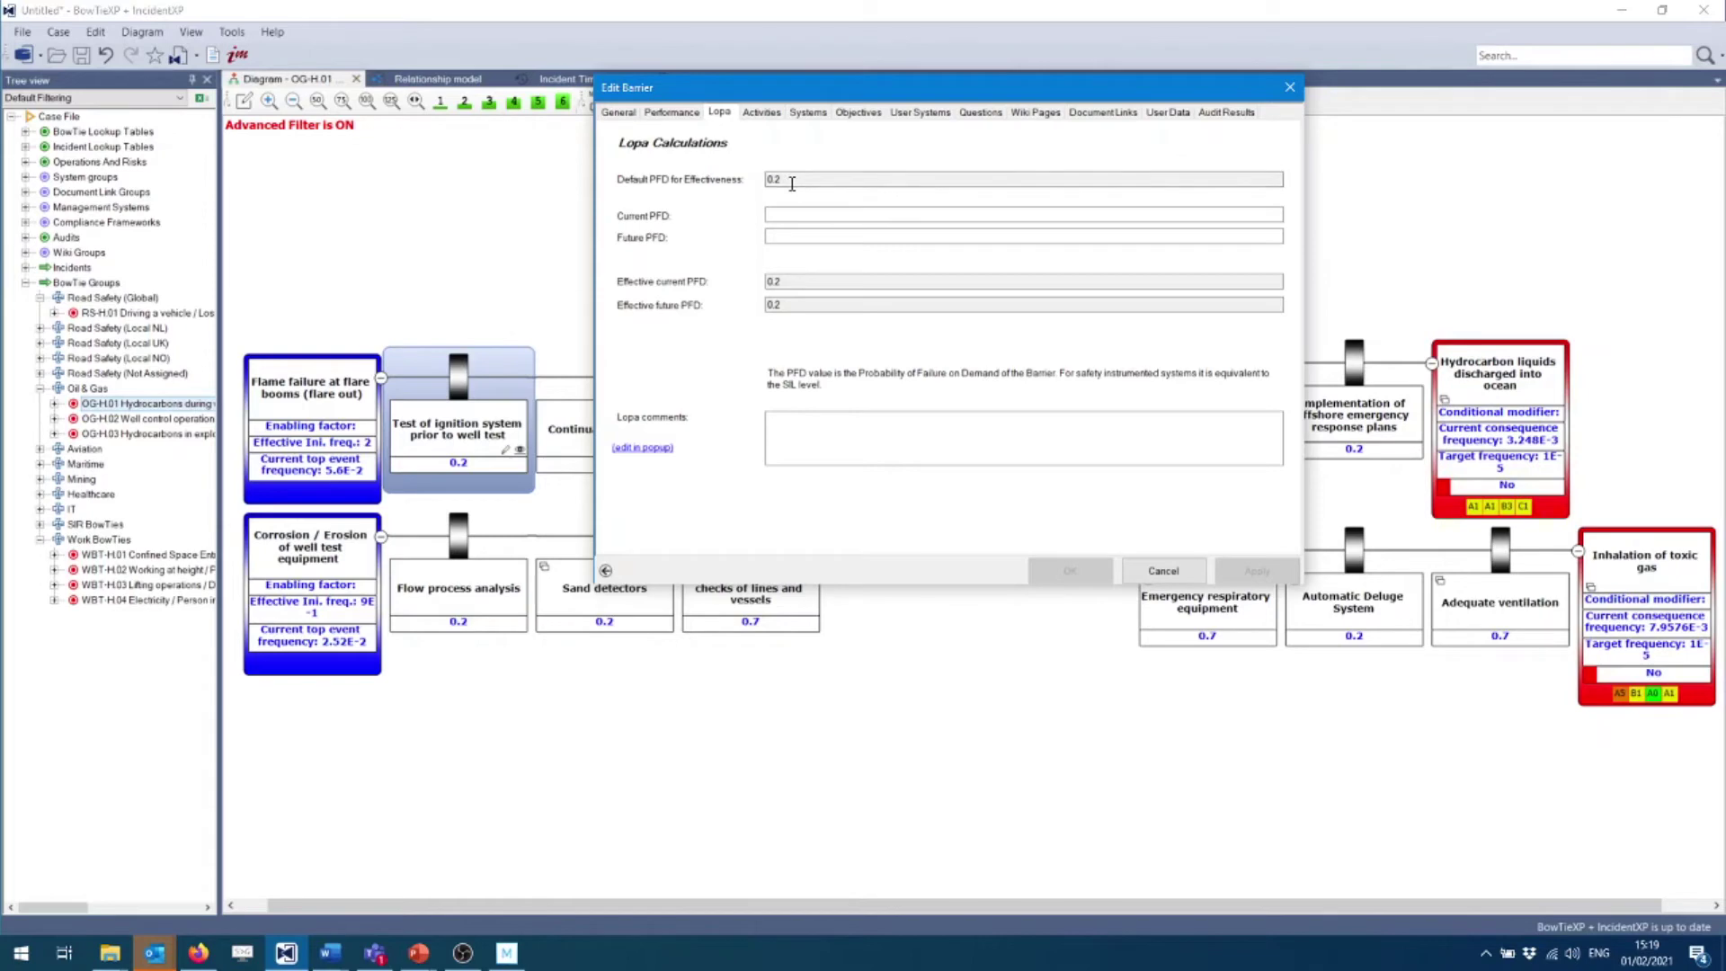
click(1289, 86)
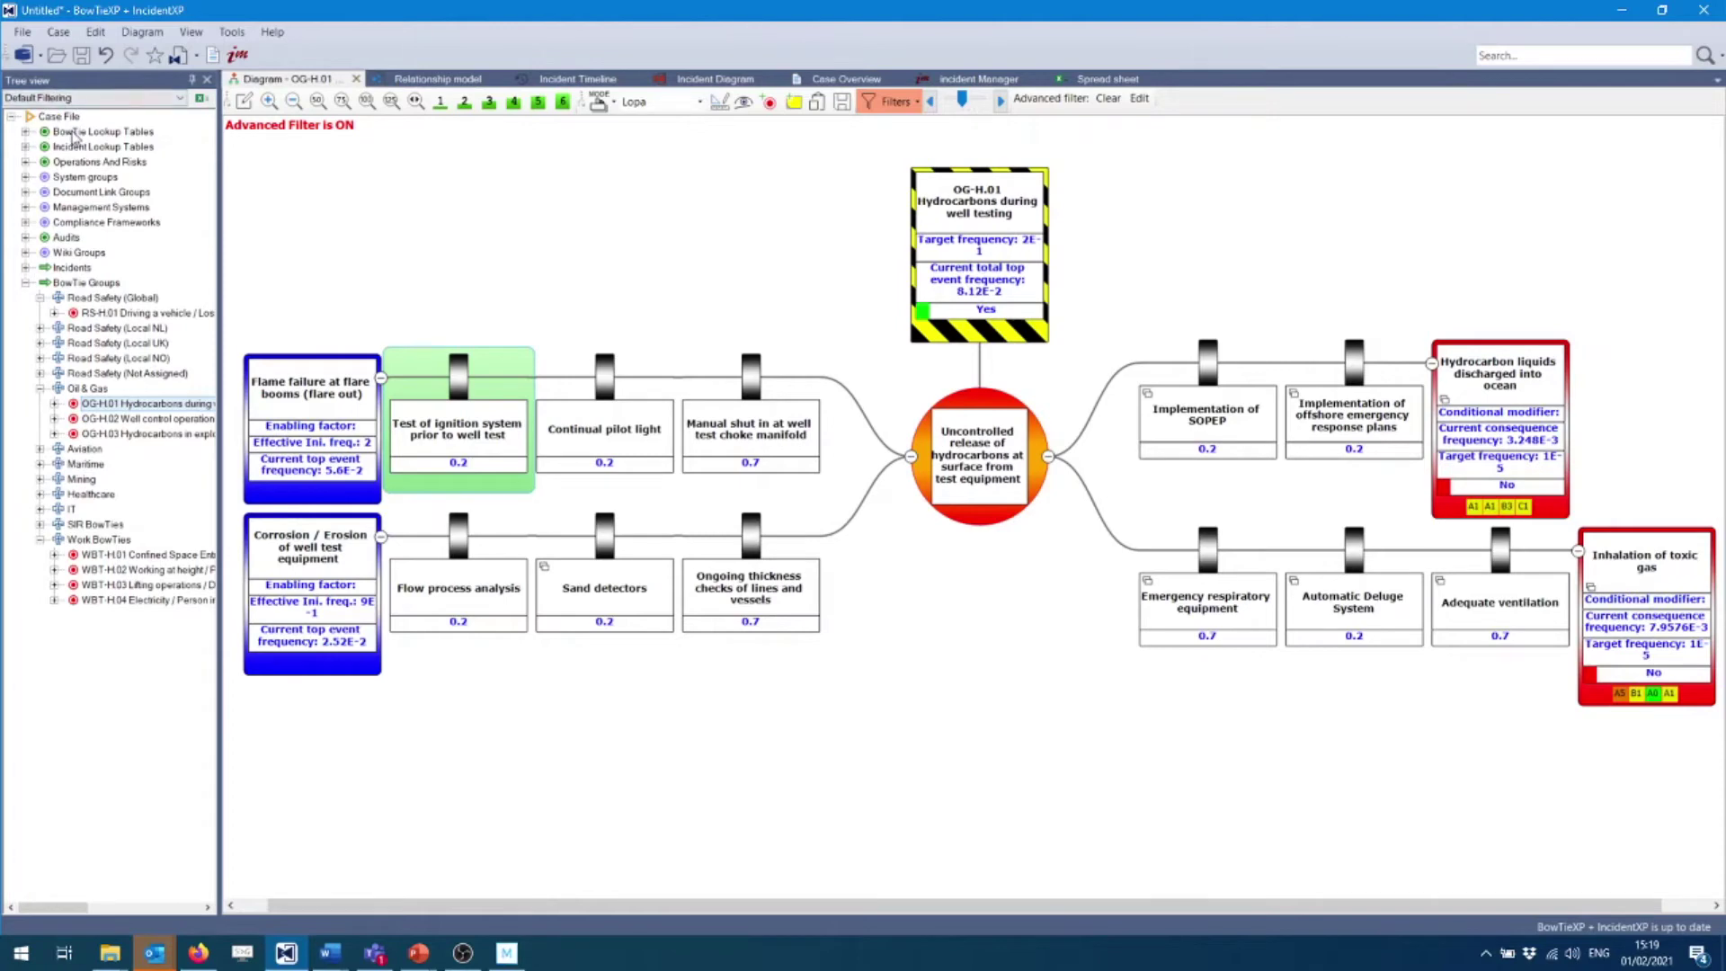
Expand Effectivenesses in the BowTie lookup tables and check the default PFD of "Very Good".
click(77, 134)
click(26, 132)
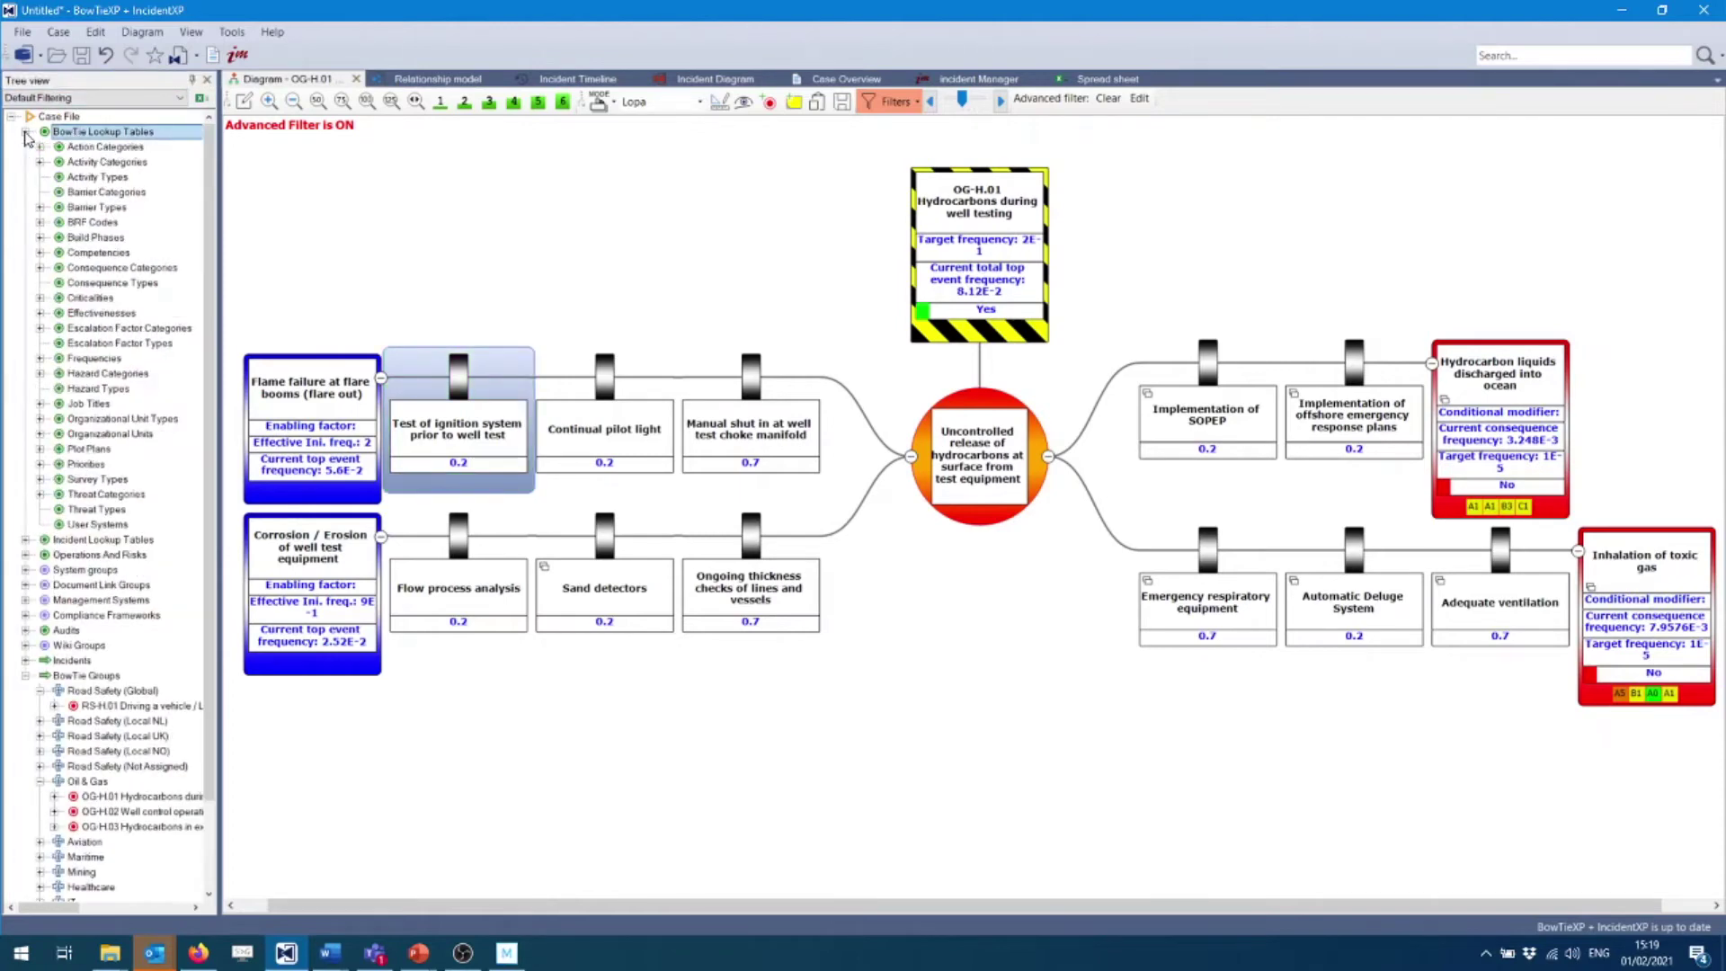
click(94, 314)
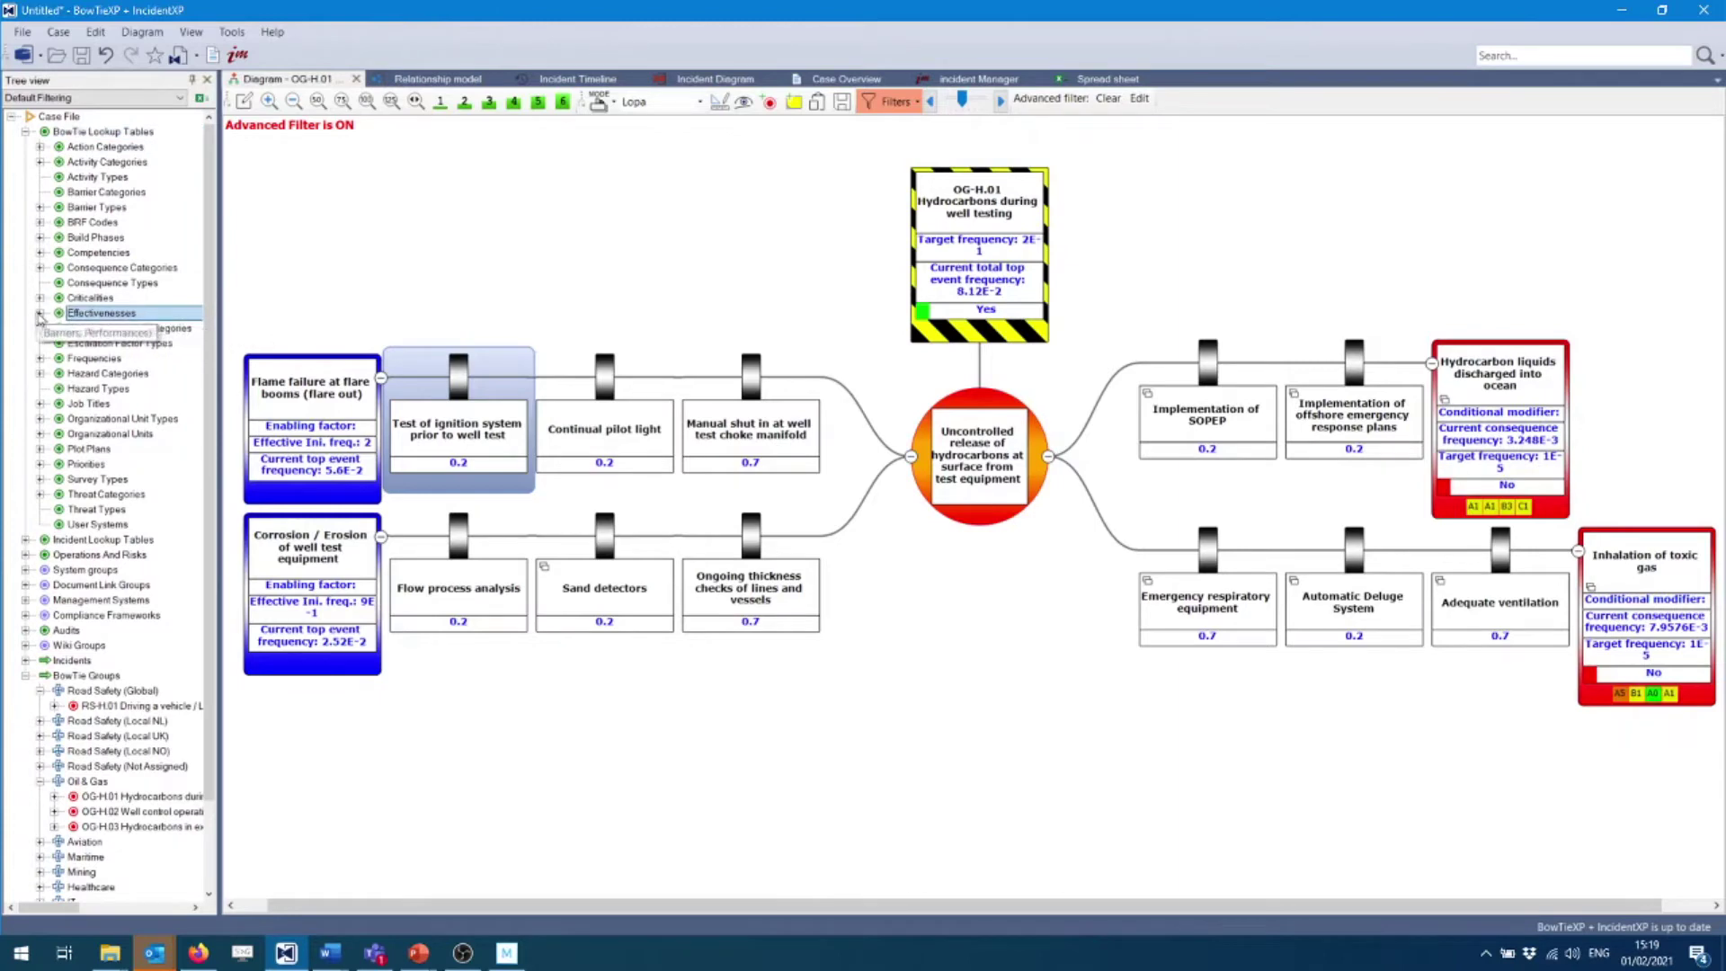
click(40, 313)
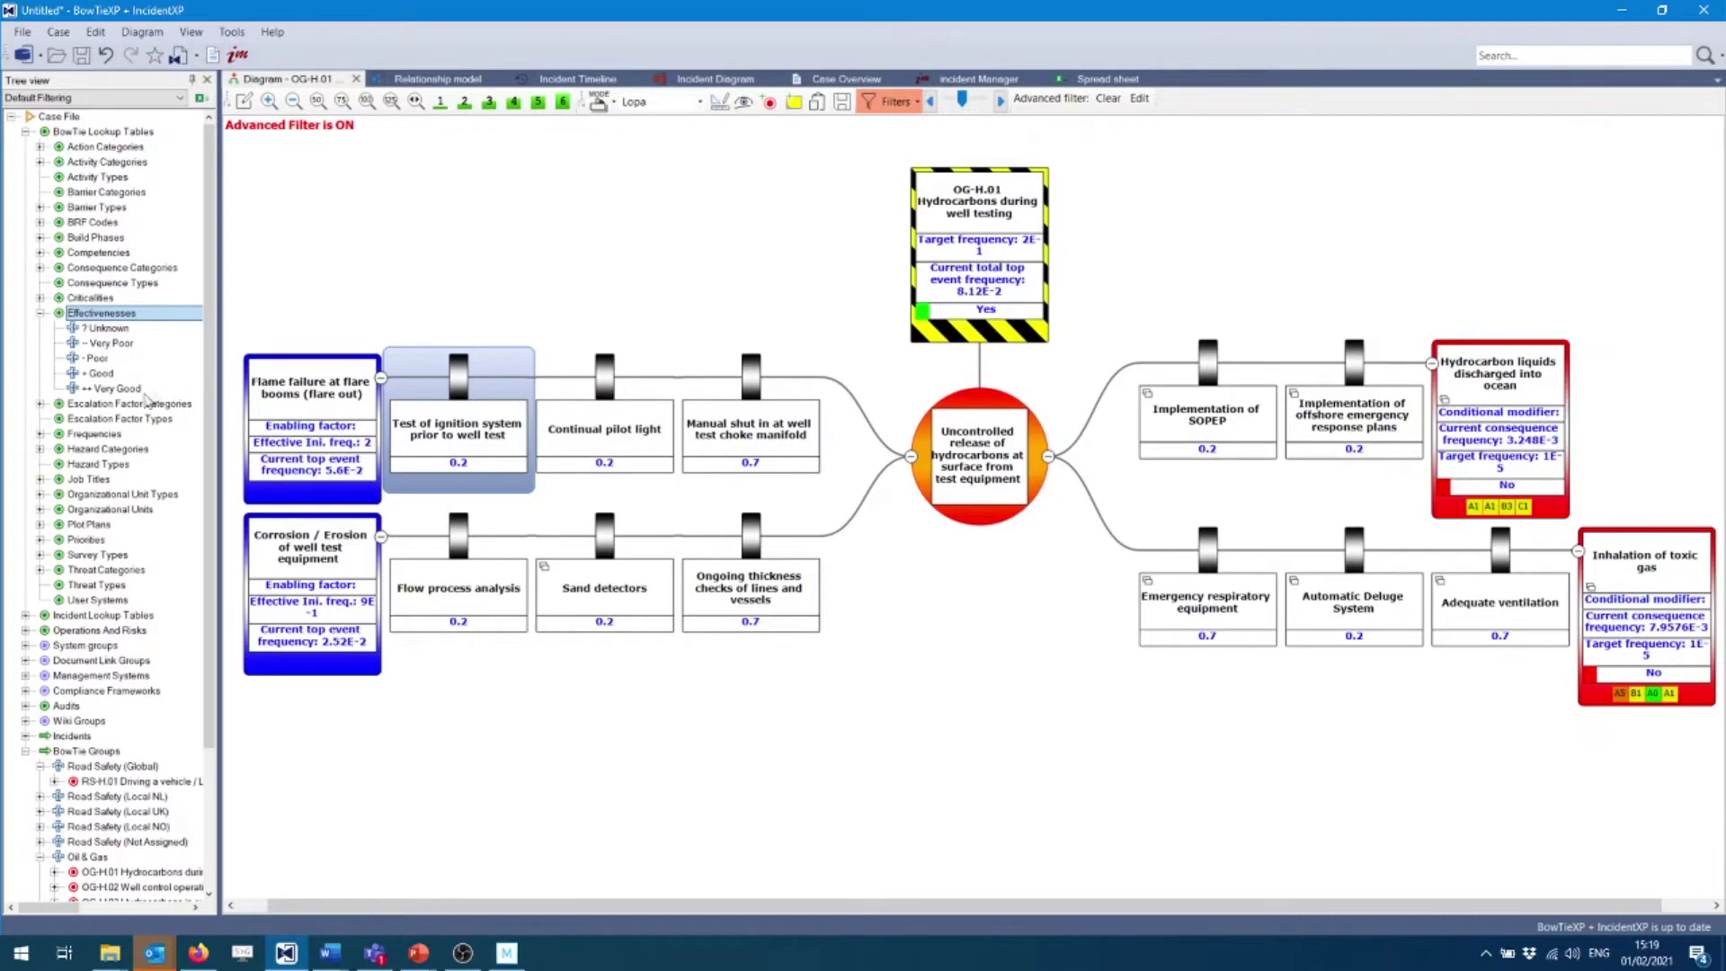
double_click(117, 388)
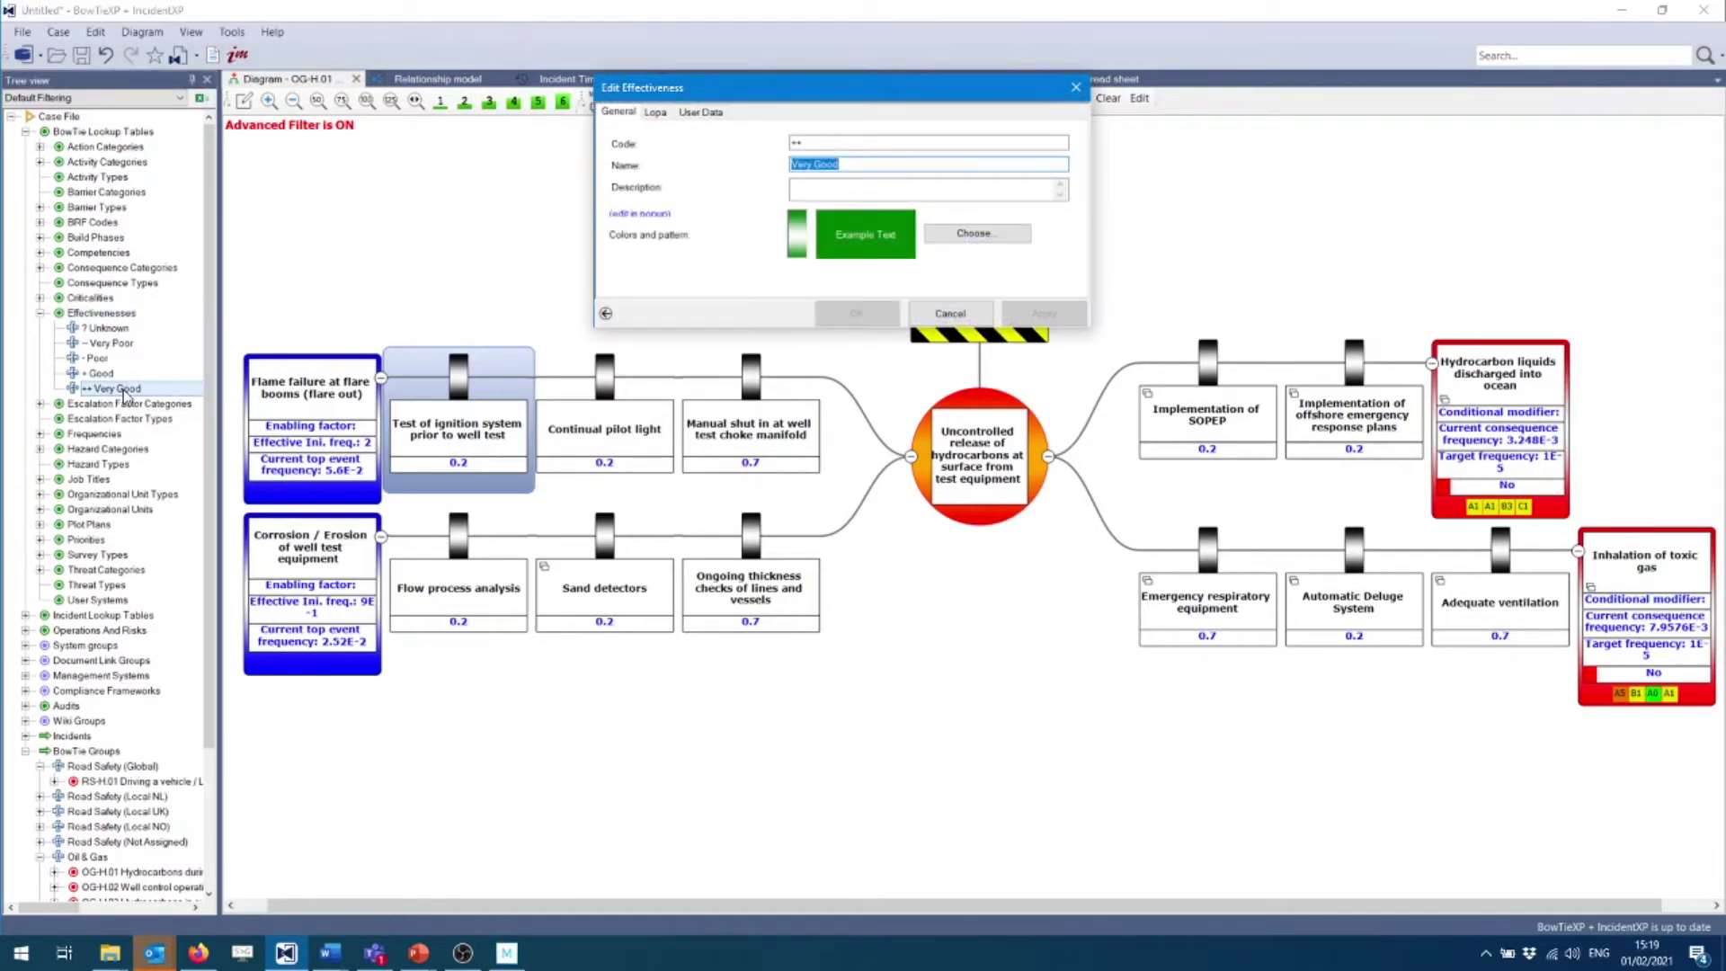
click(657, 114)
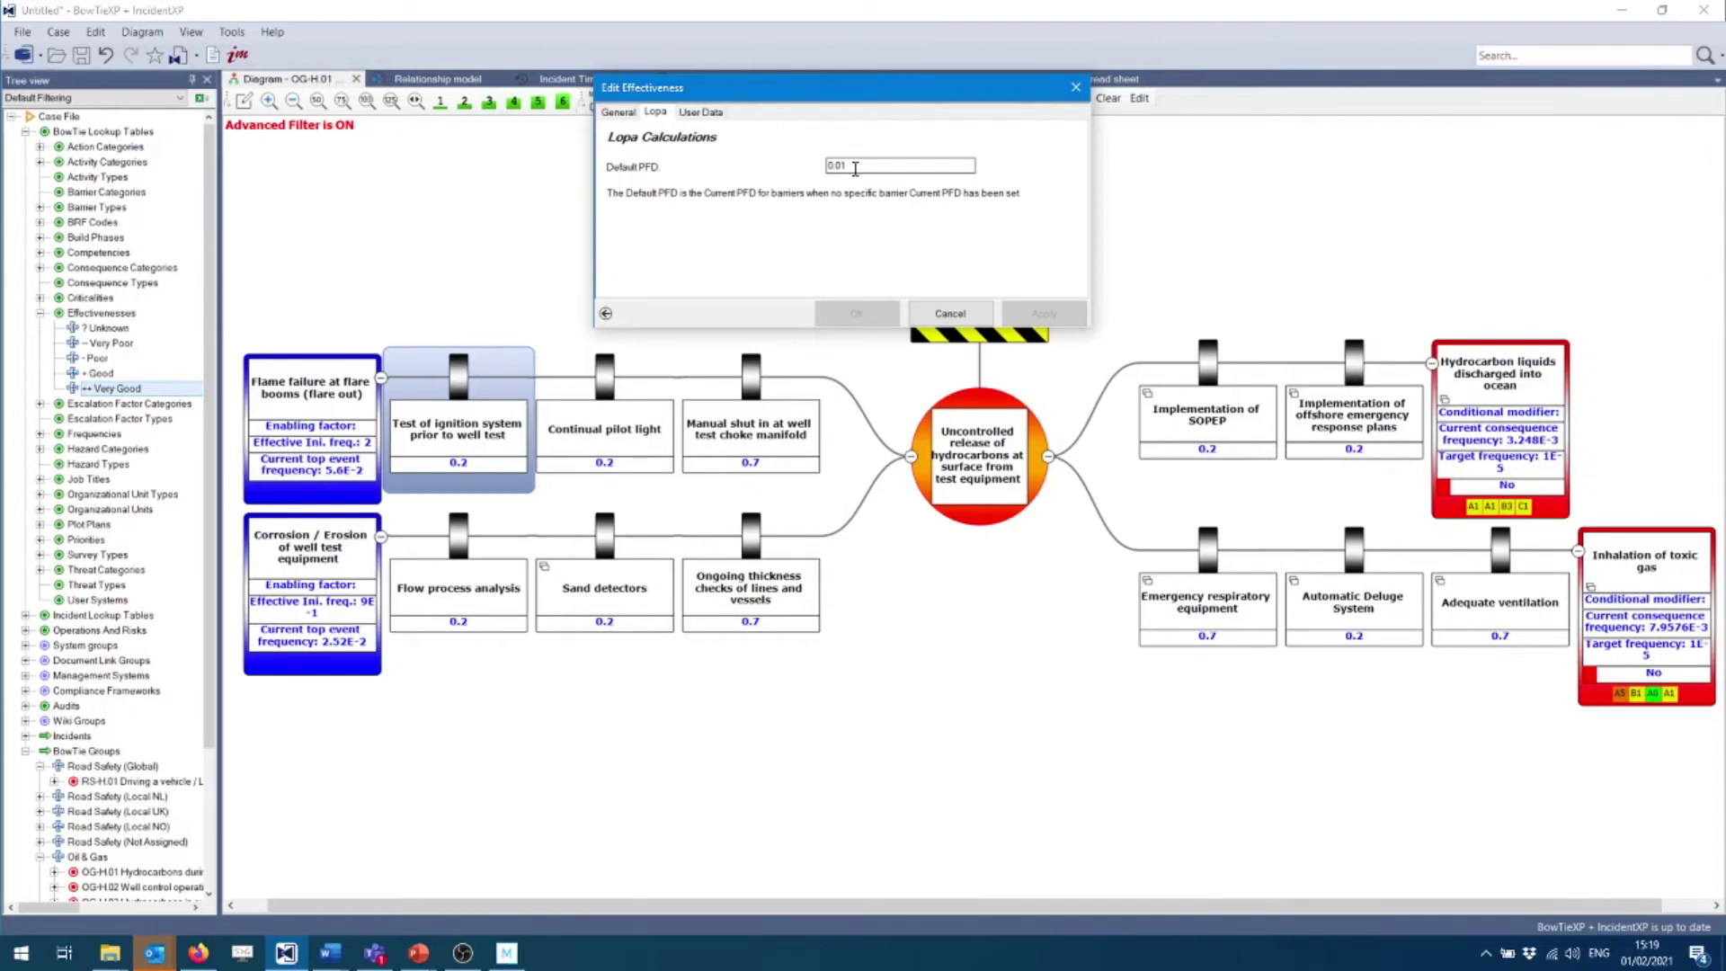
click(1075, 87)
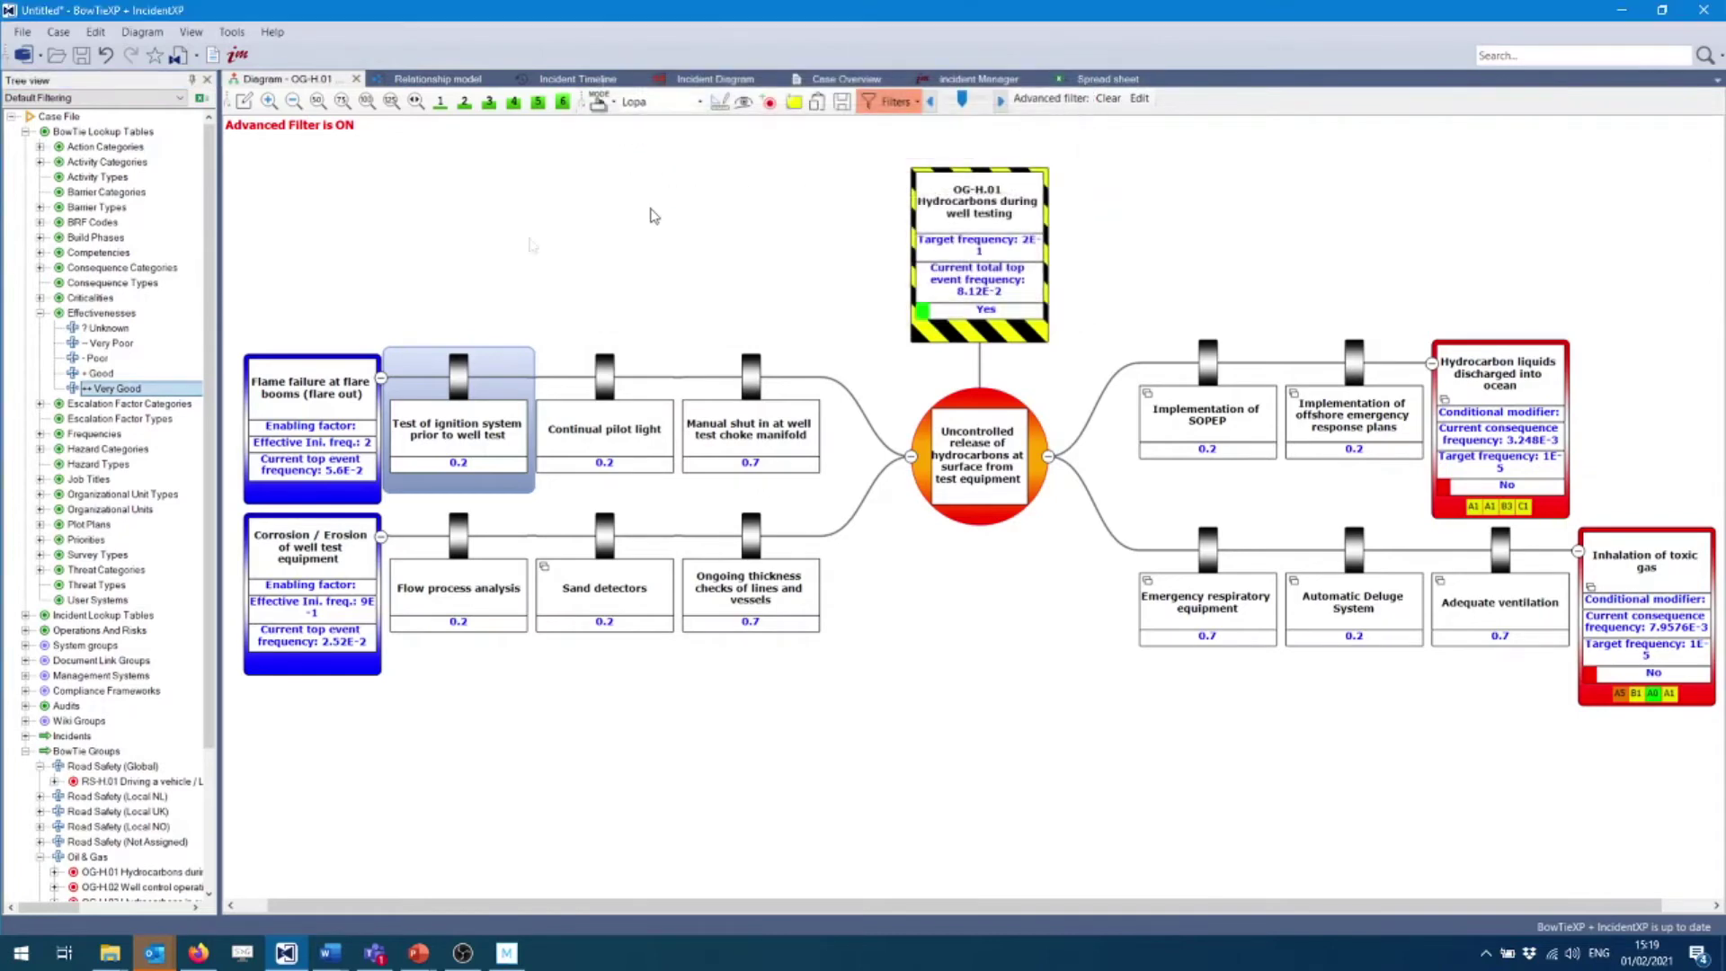
Check the LOPA default PFD of the "Good" effectiveness and close it without changes.
double_click(101, 373)
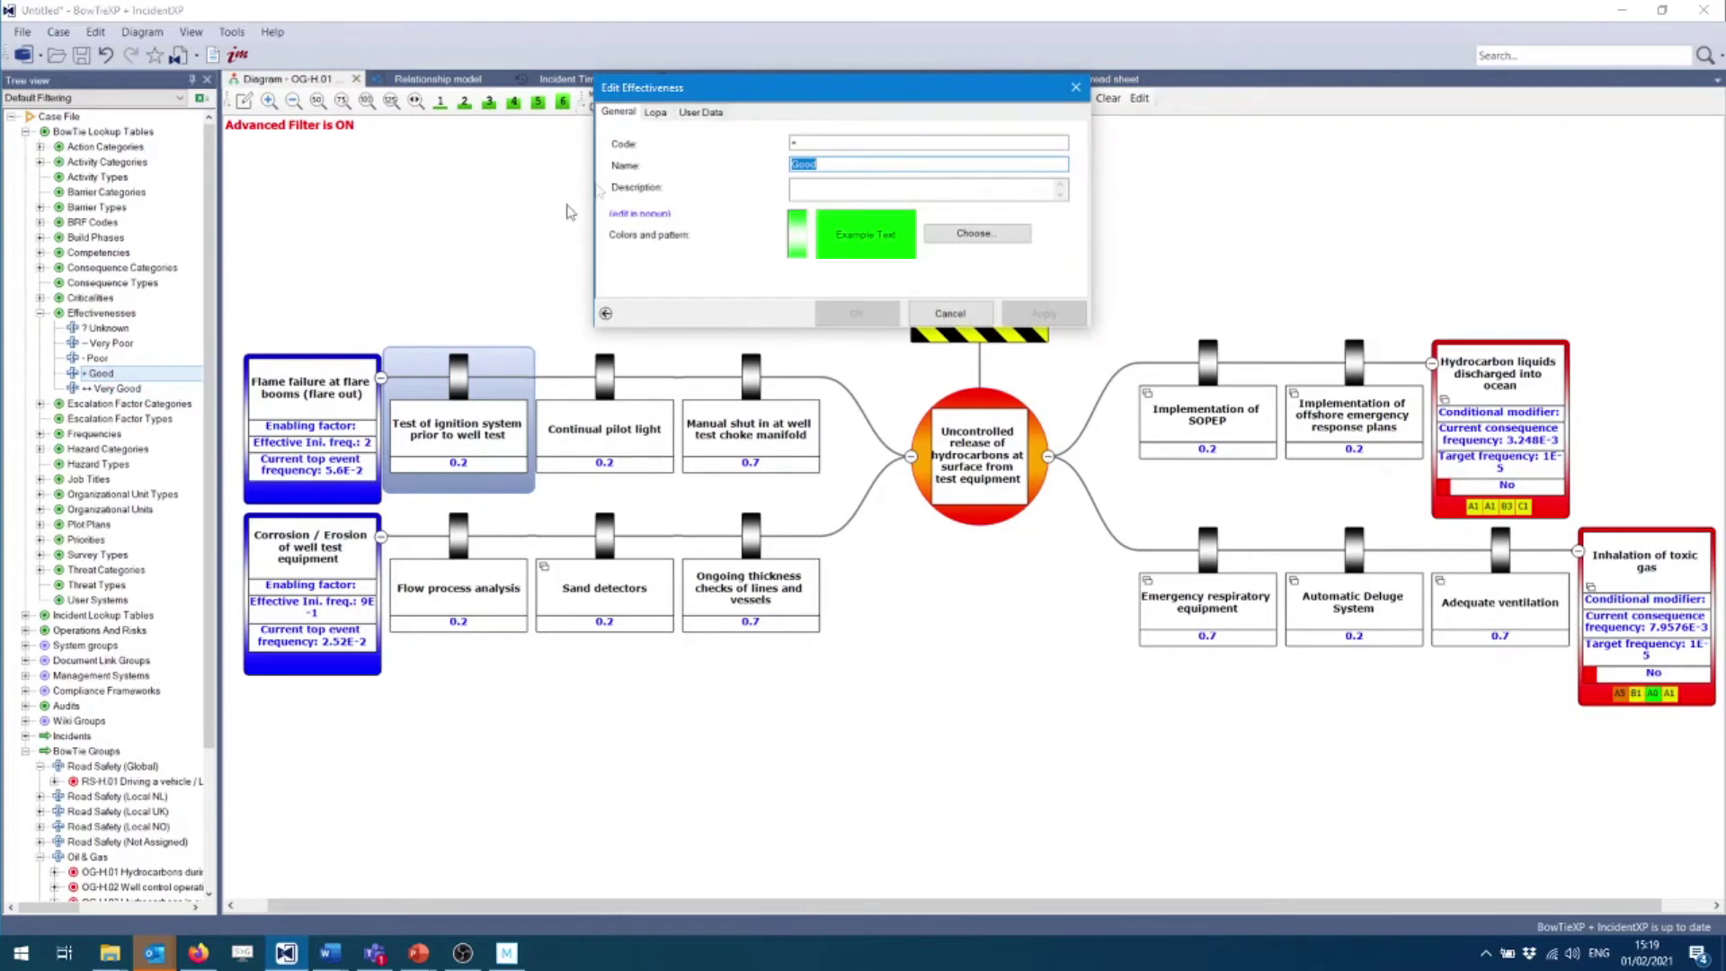
click(653, 113)
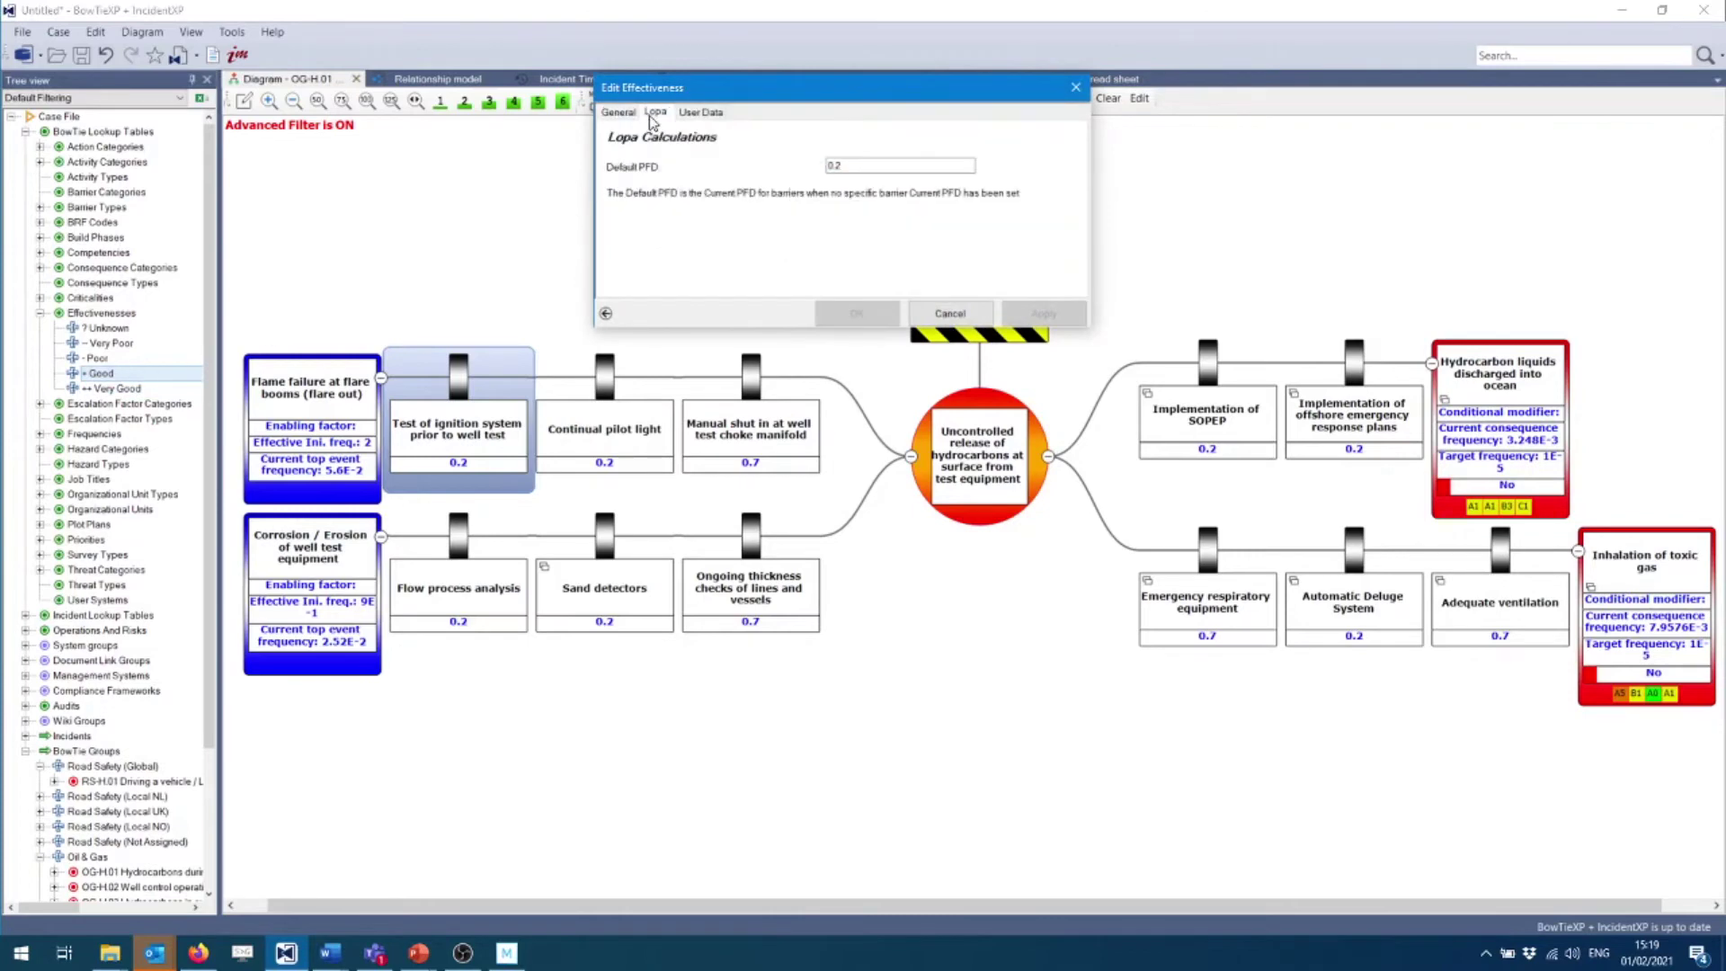
click(1077, 88)
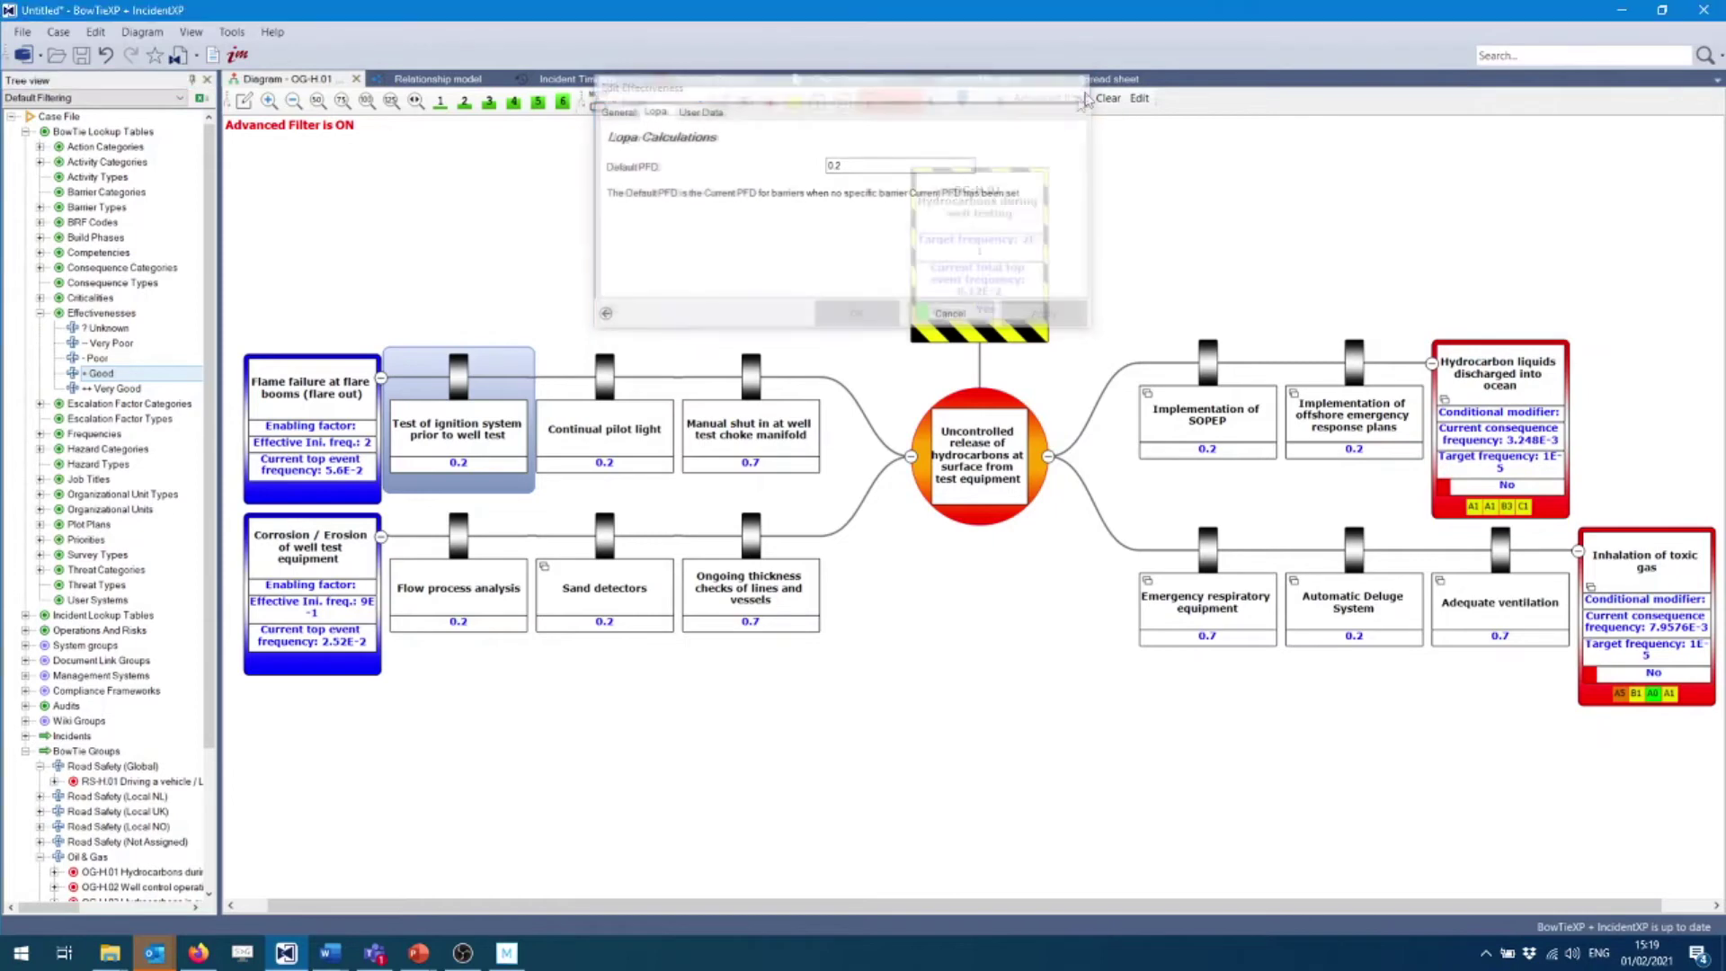
Show the Effectiveness property on the diagram's barriers using the L display option.
right_click(520, 369)
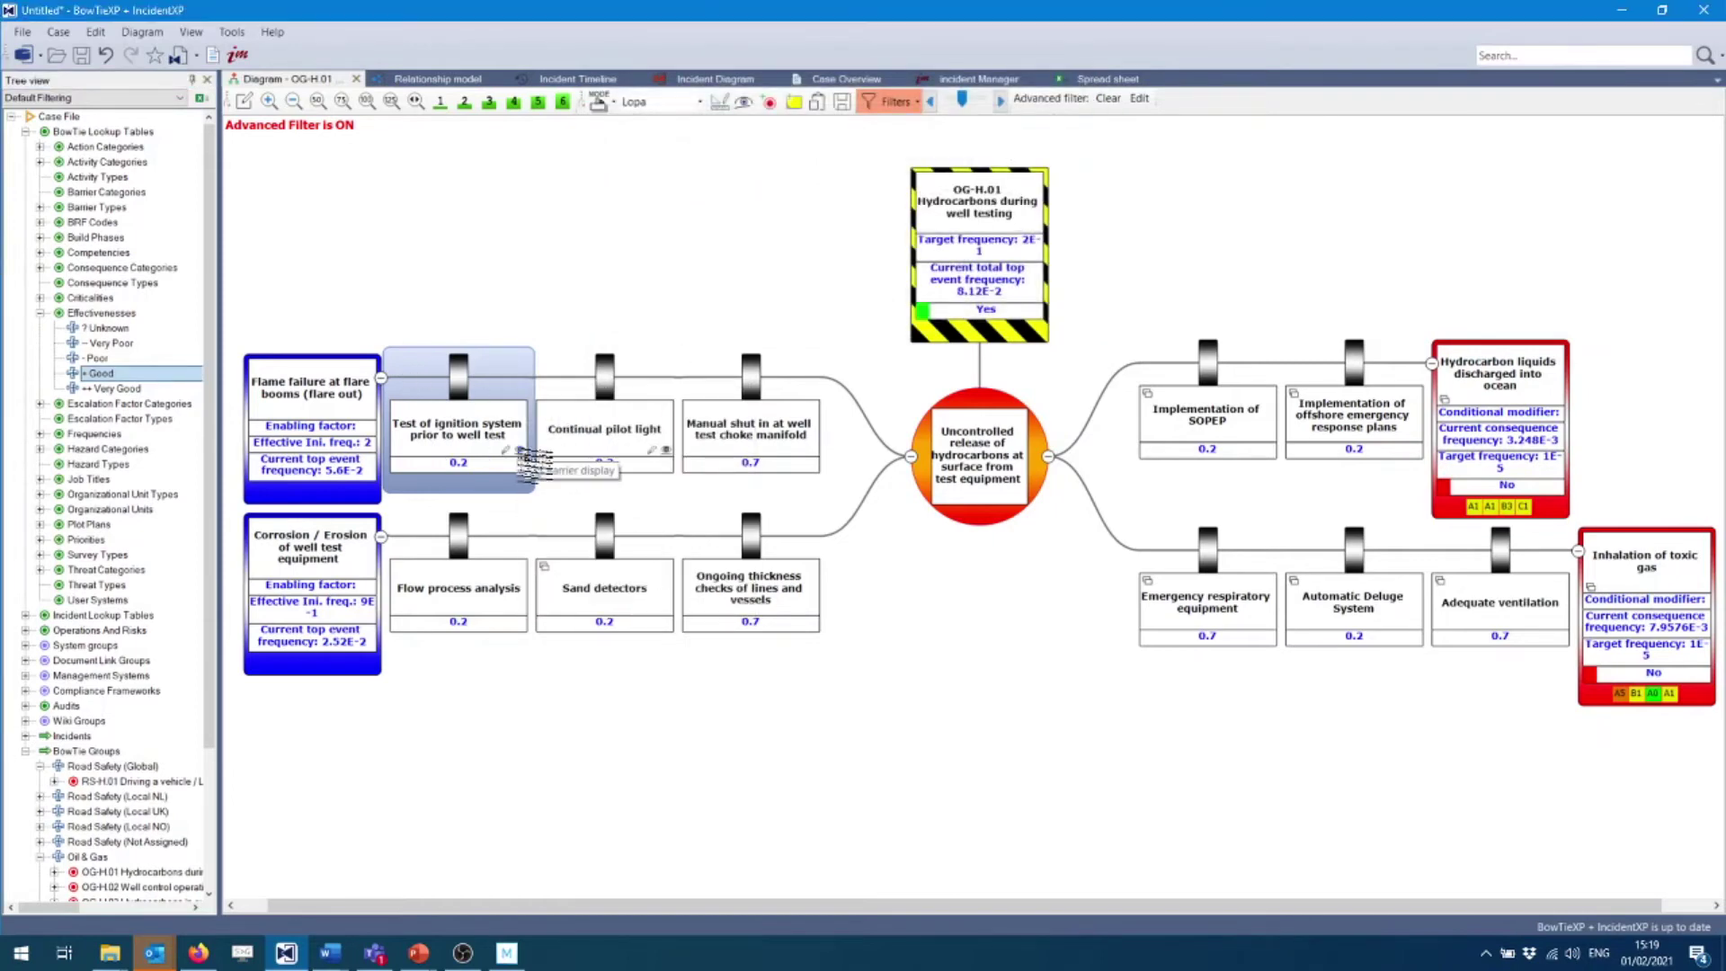
click(629, 490)
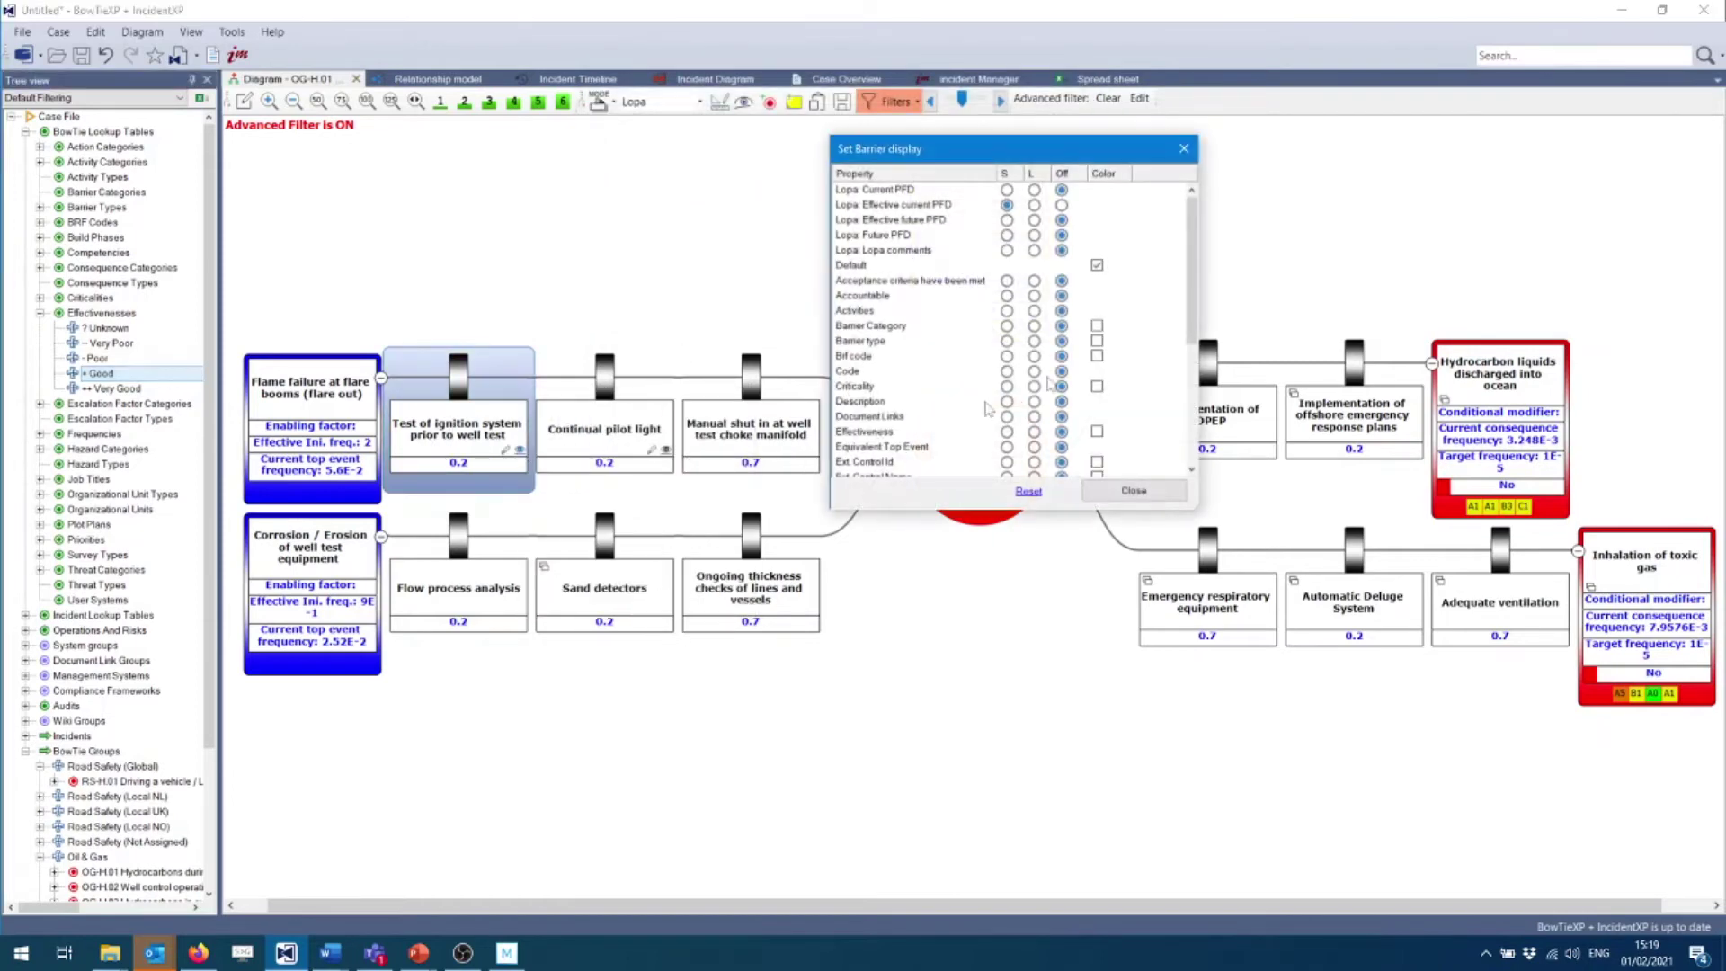
click(1033, 432)
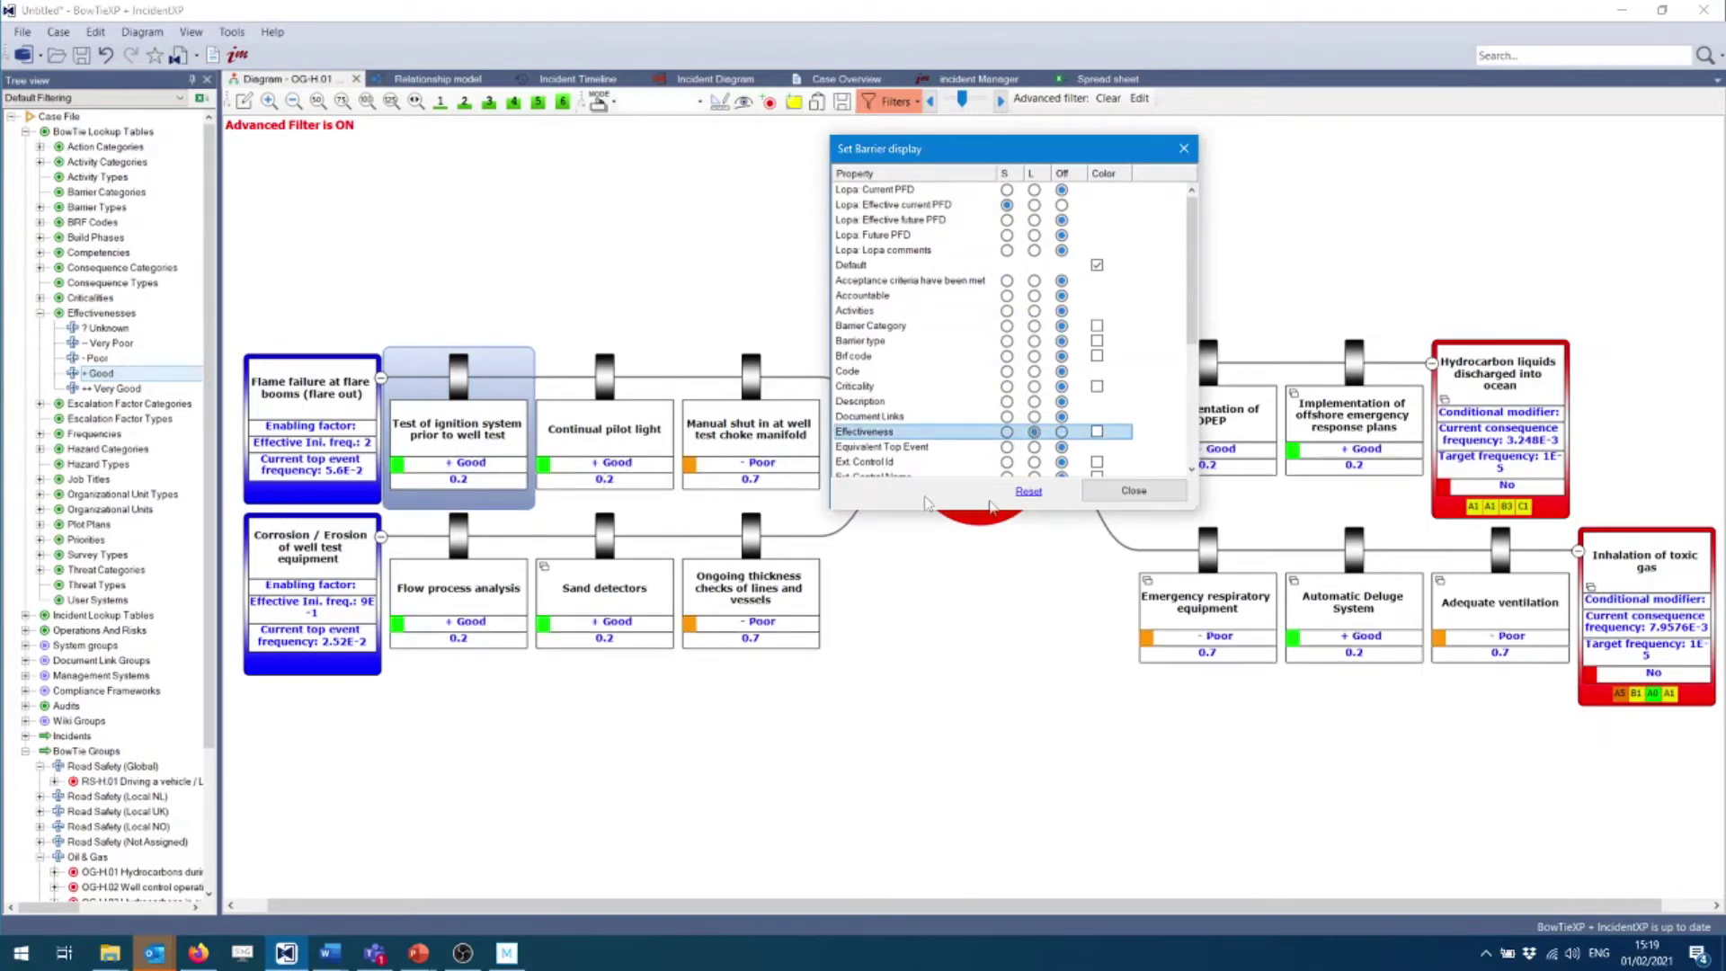
click(1119, 491)
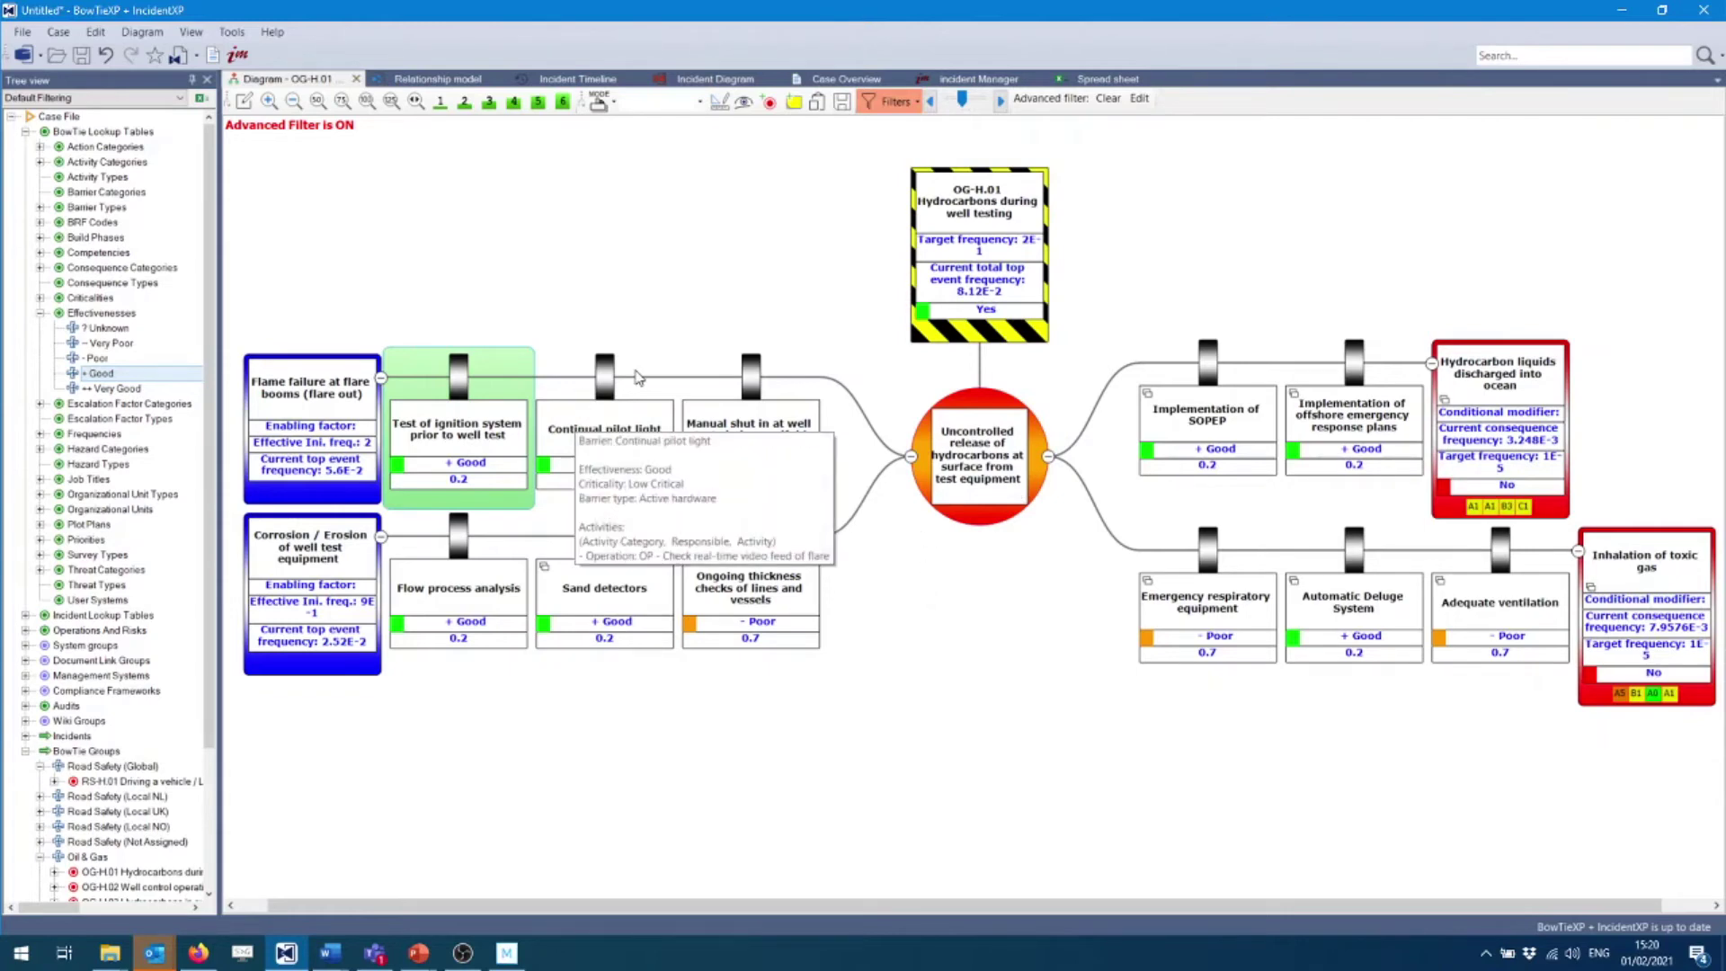
Override the Current PFD of the "Test of ignition system prior to well test" barrier with 0.4 in its LOPA calculations.
mouse_move(465, 373)
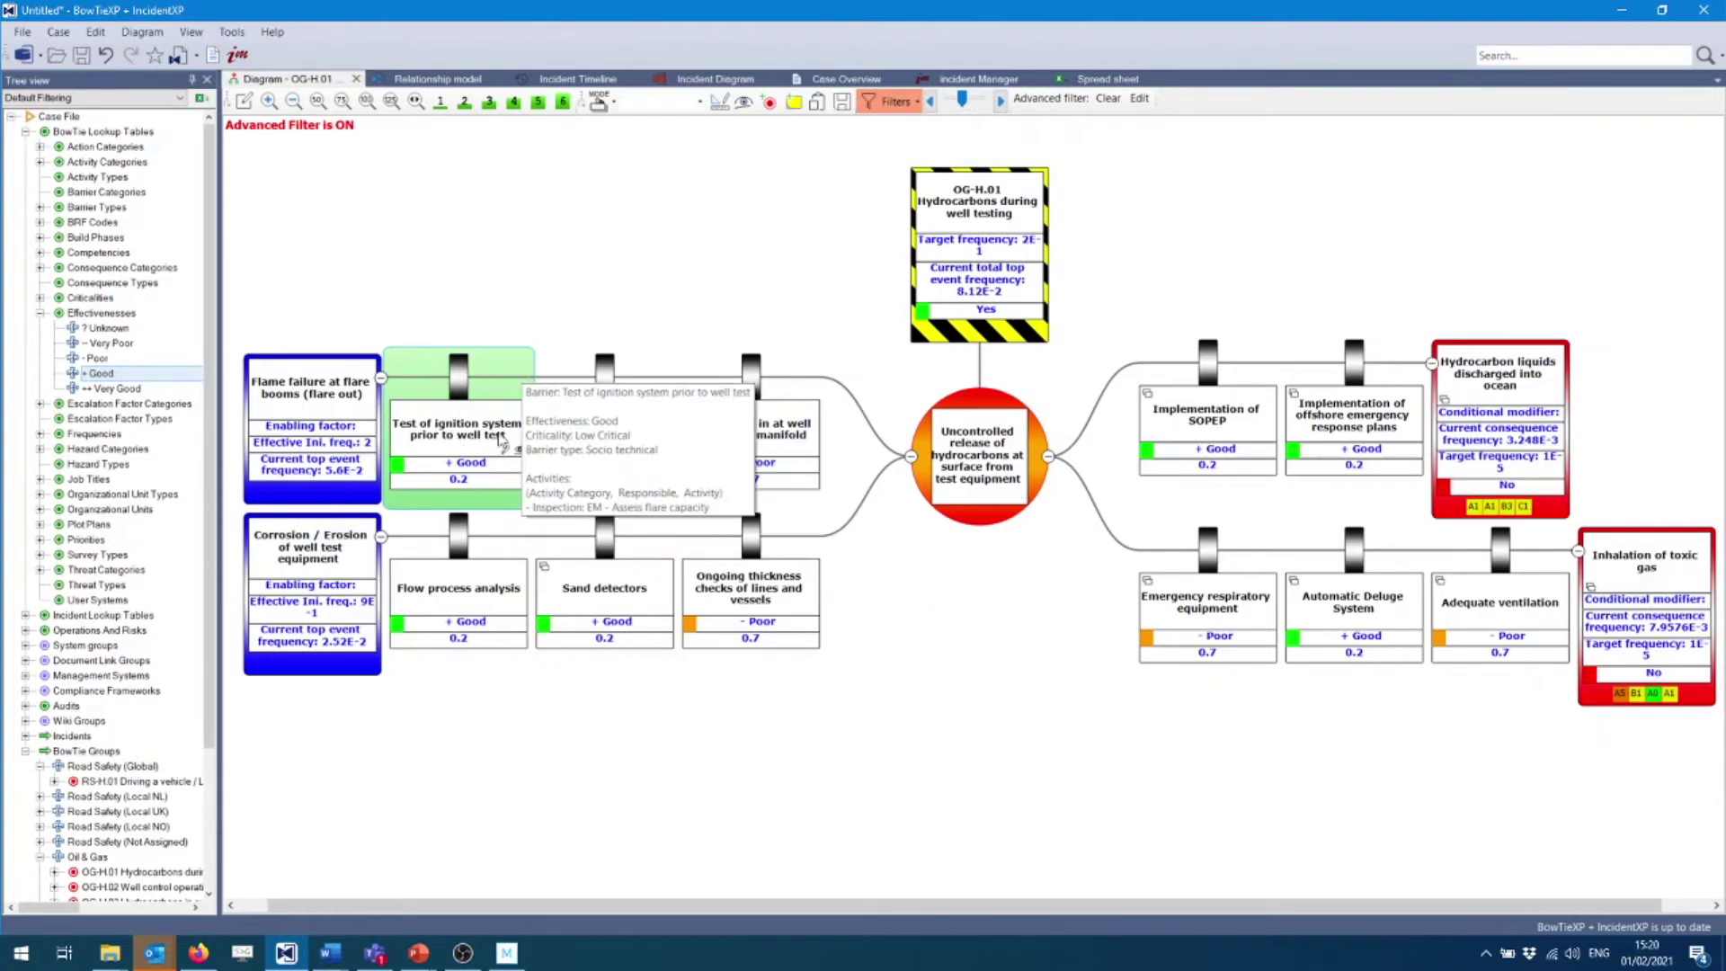
double_click(459, 373)
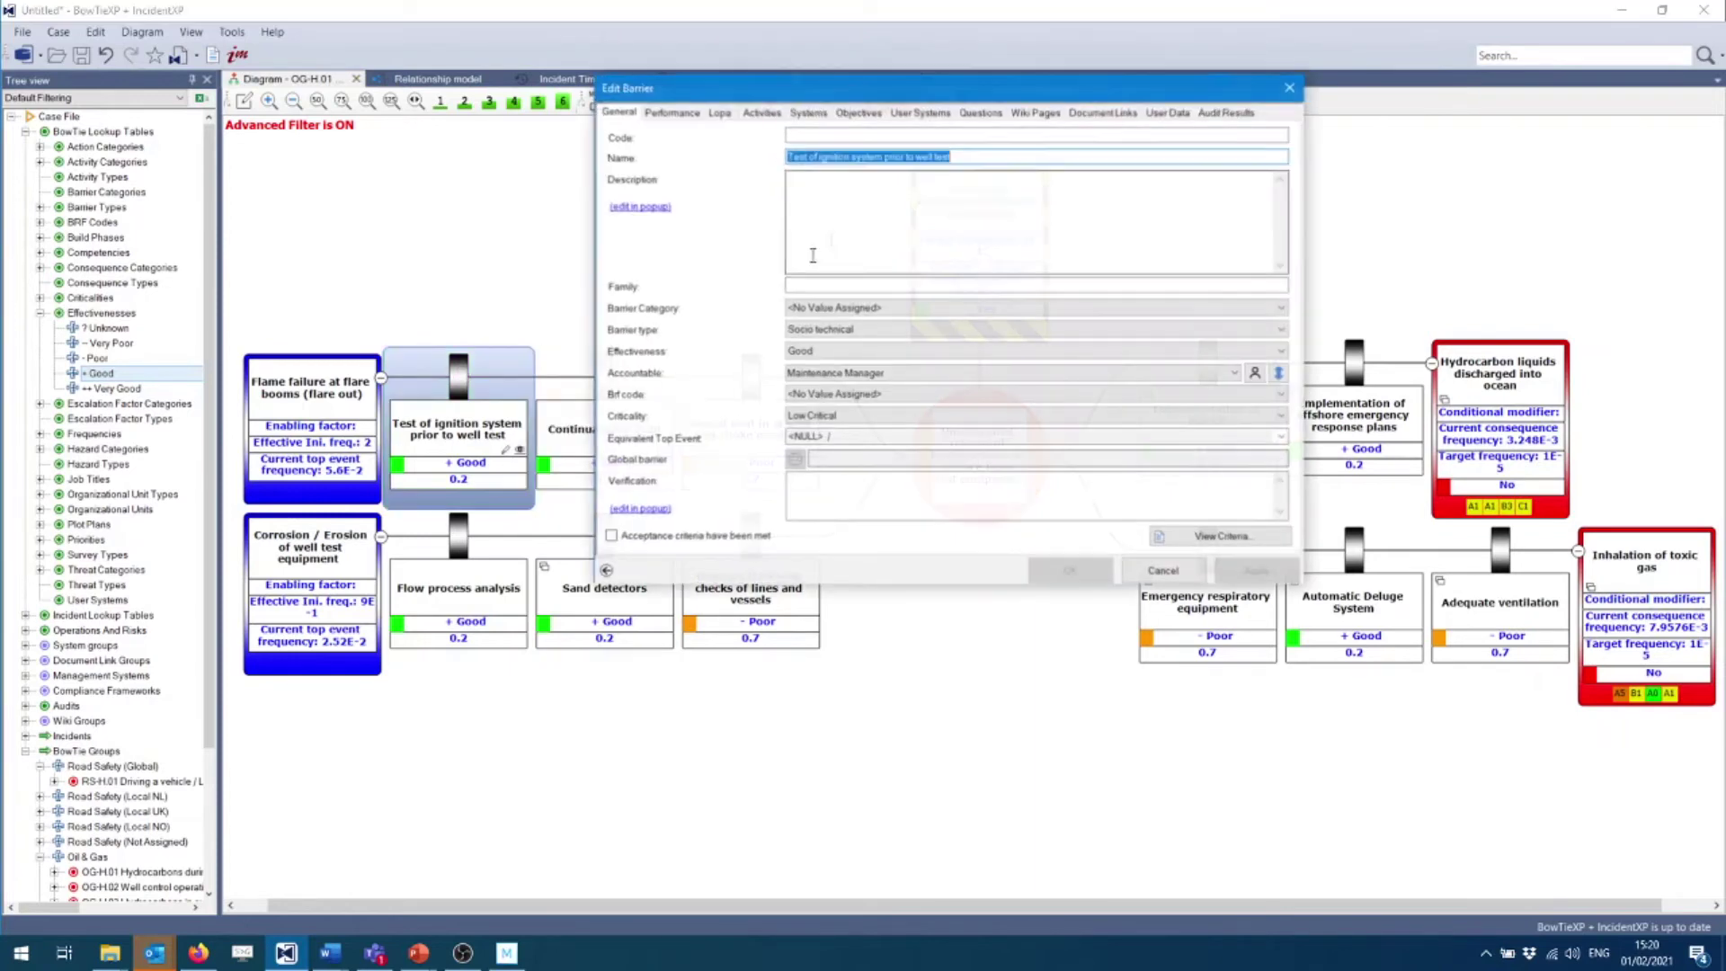
click(726, 113)
click(805, 214)
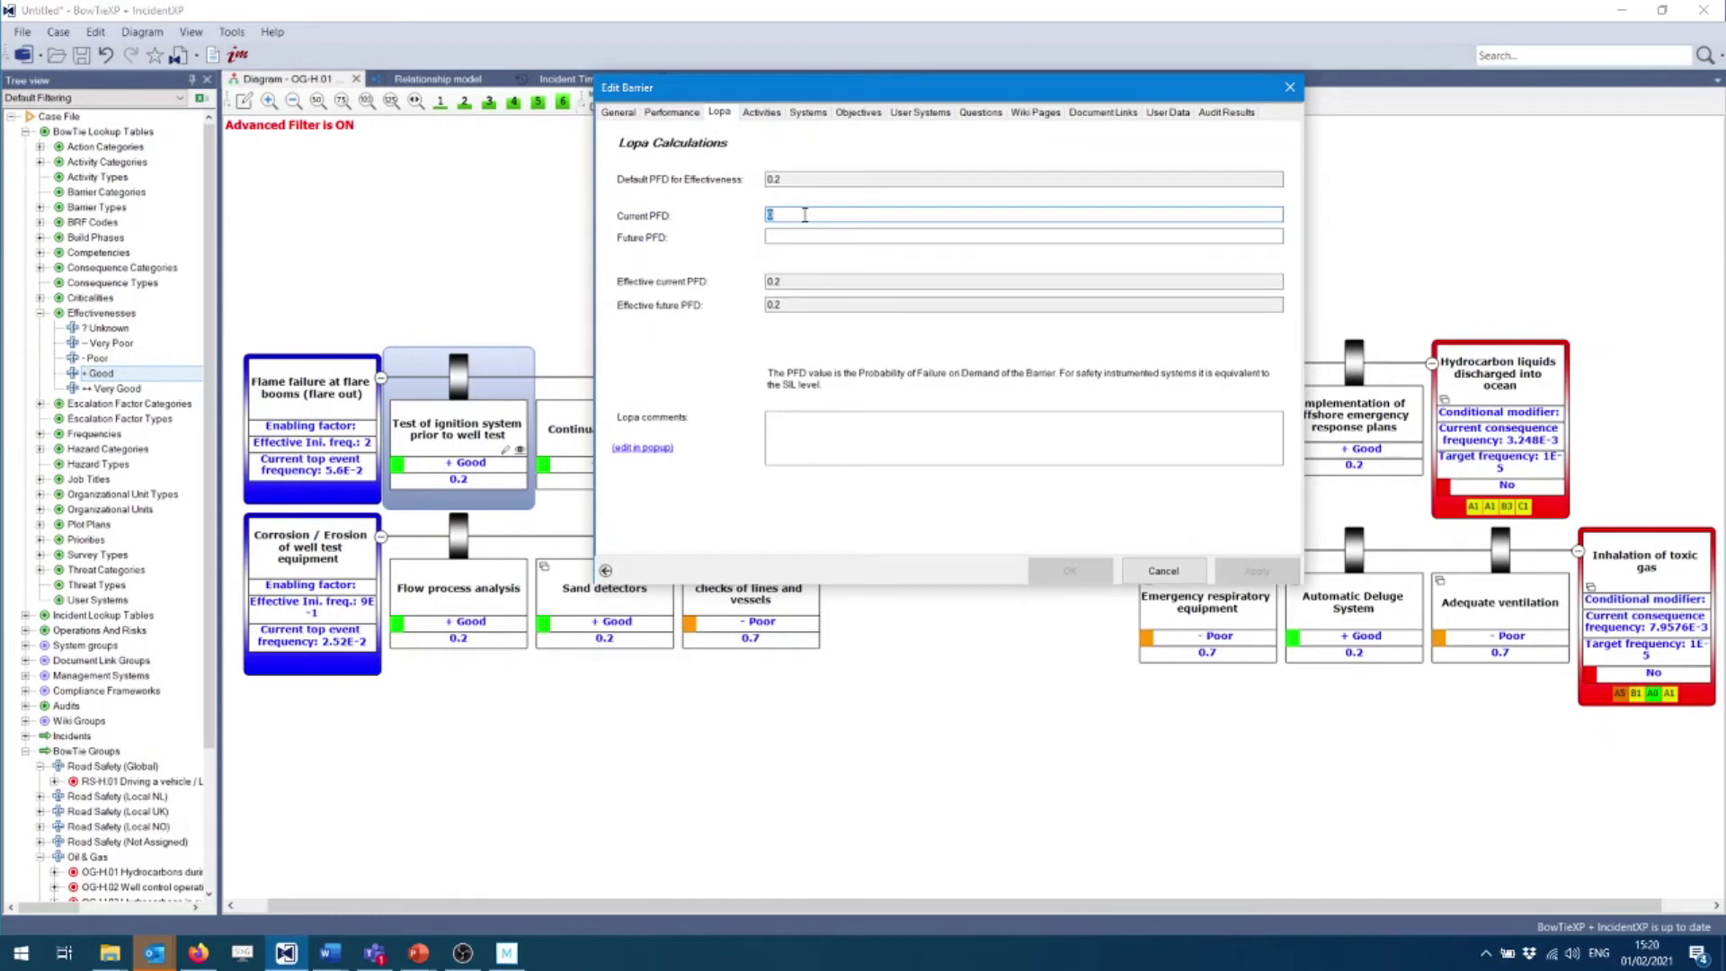
text(0.4)
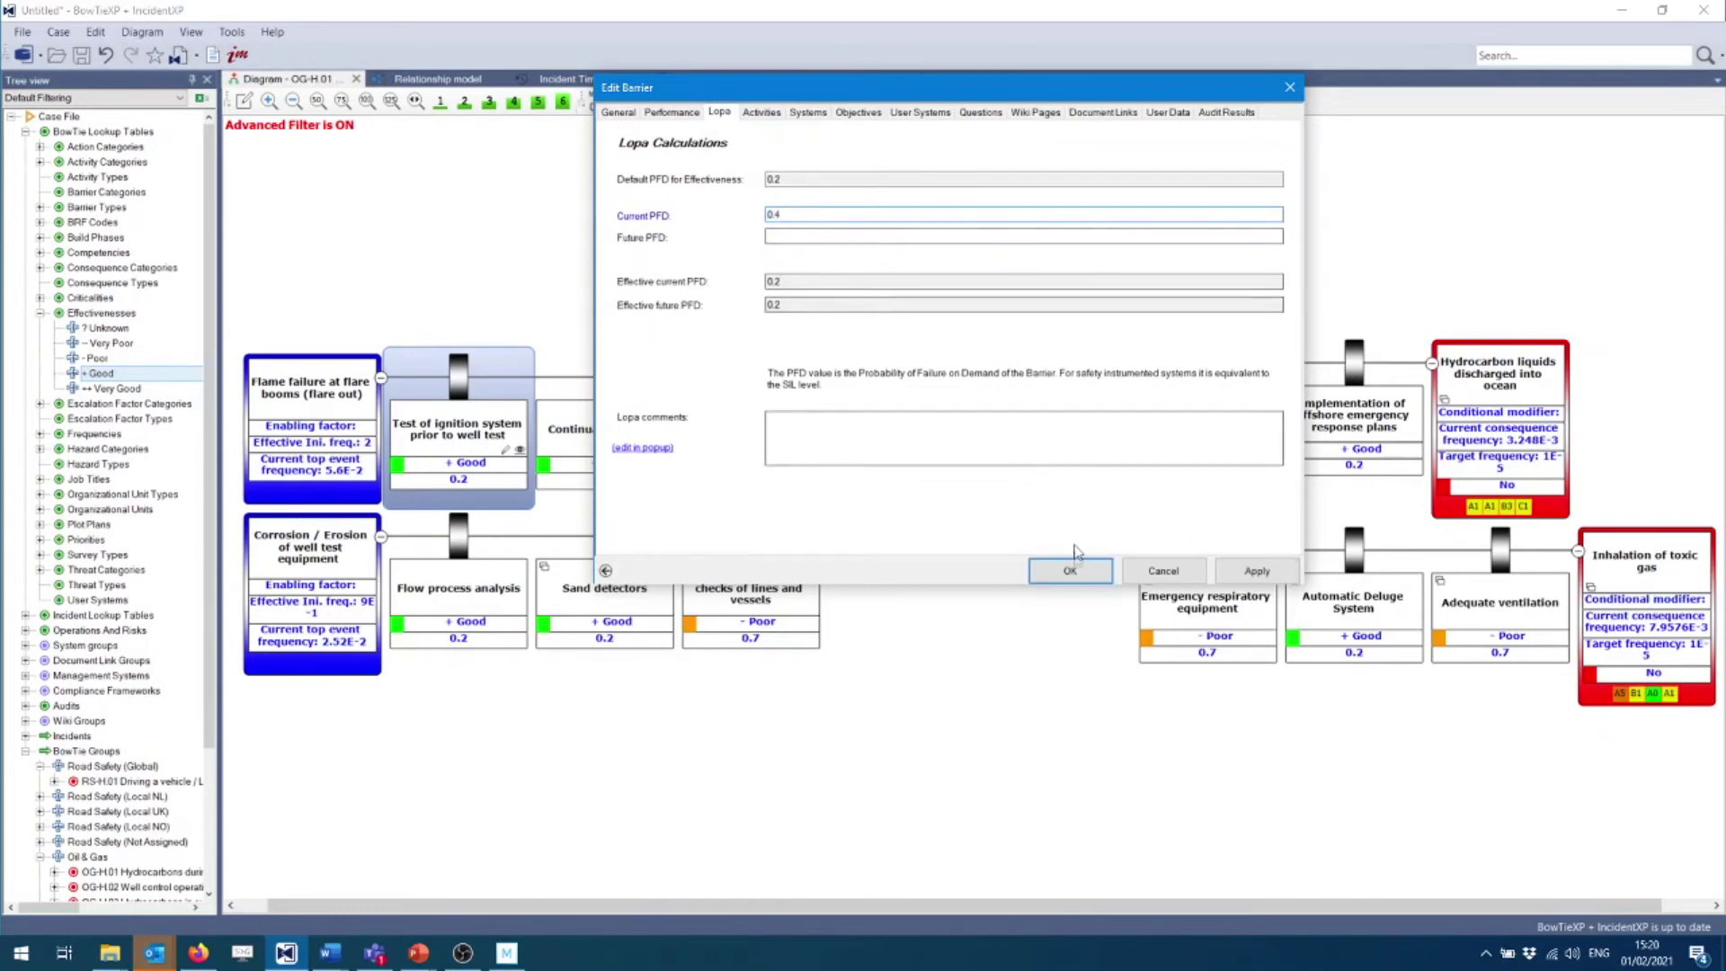
click(1072, 570)
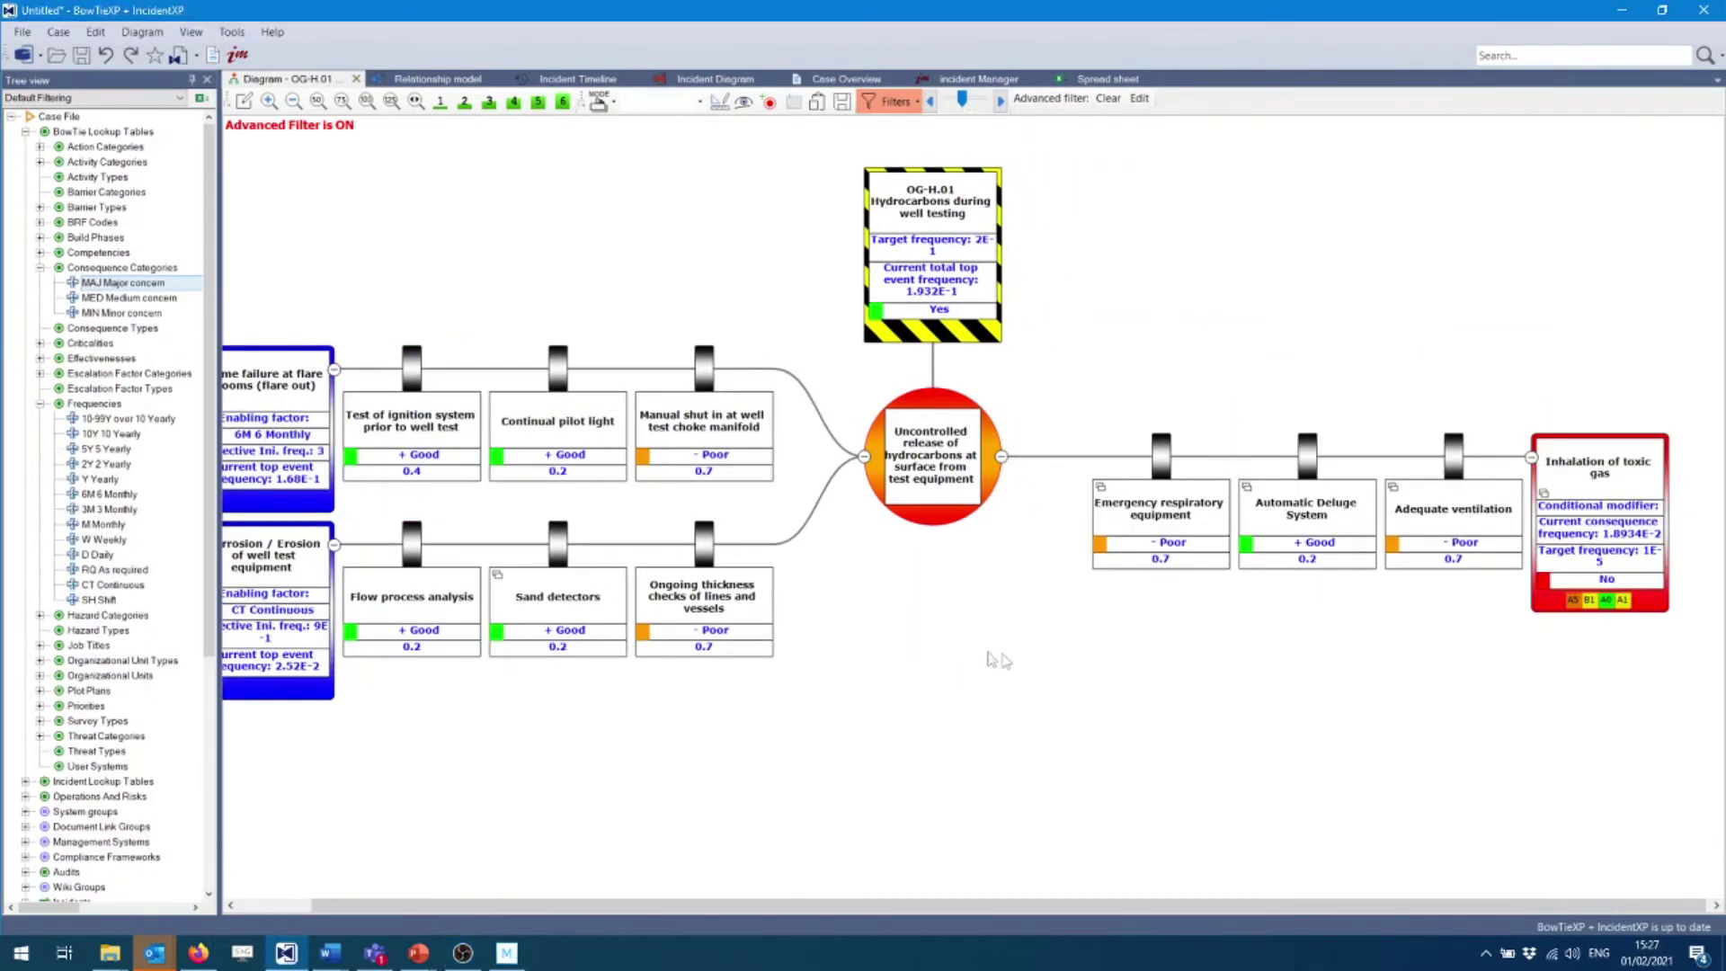
Set the effectiveness of the "Emergency respiratory equipment" barrier to <No Value Assigned>, undoing and redoing the change to compare both states.
click(1167, 462)
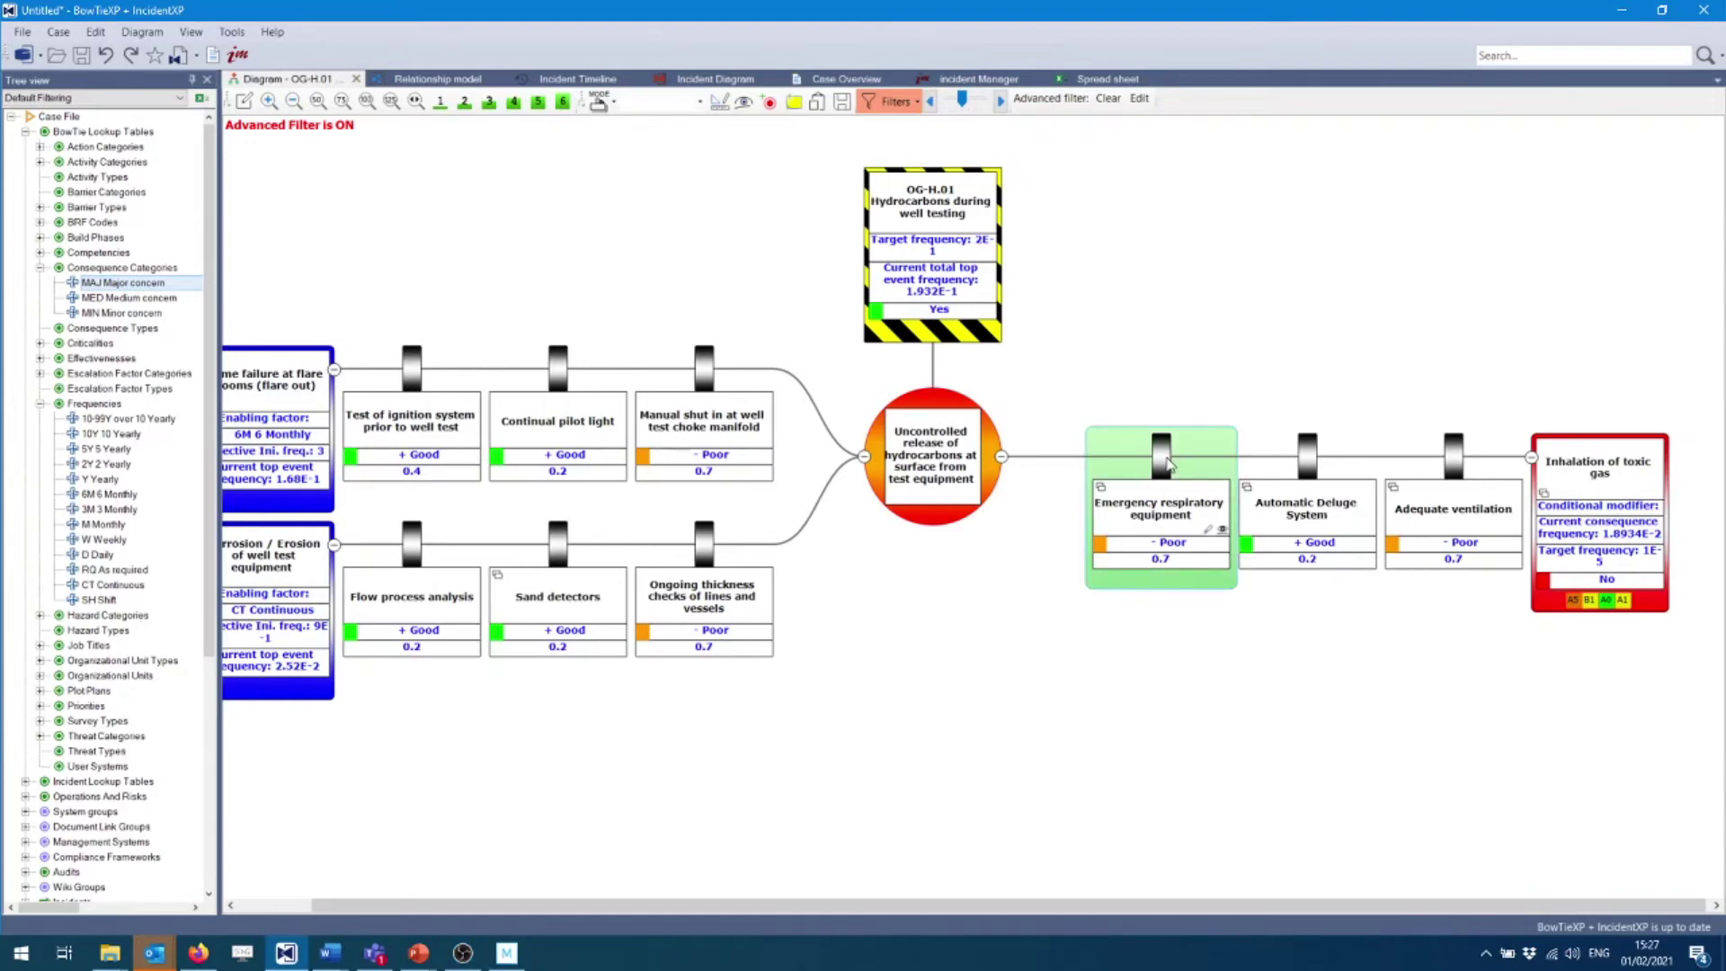
double_click(1166, 462)
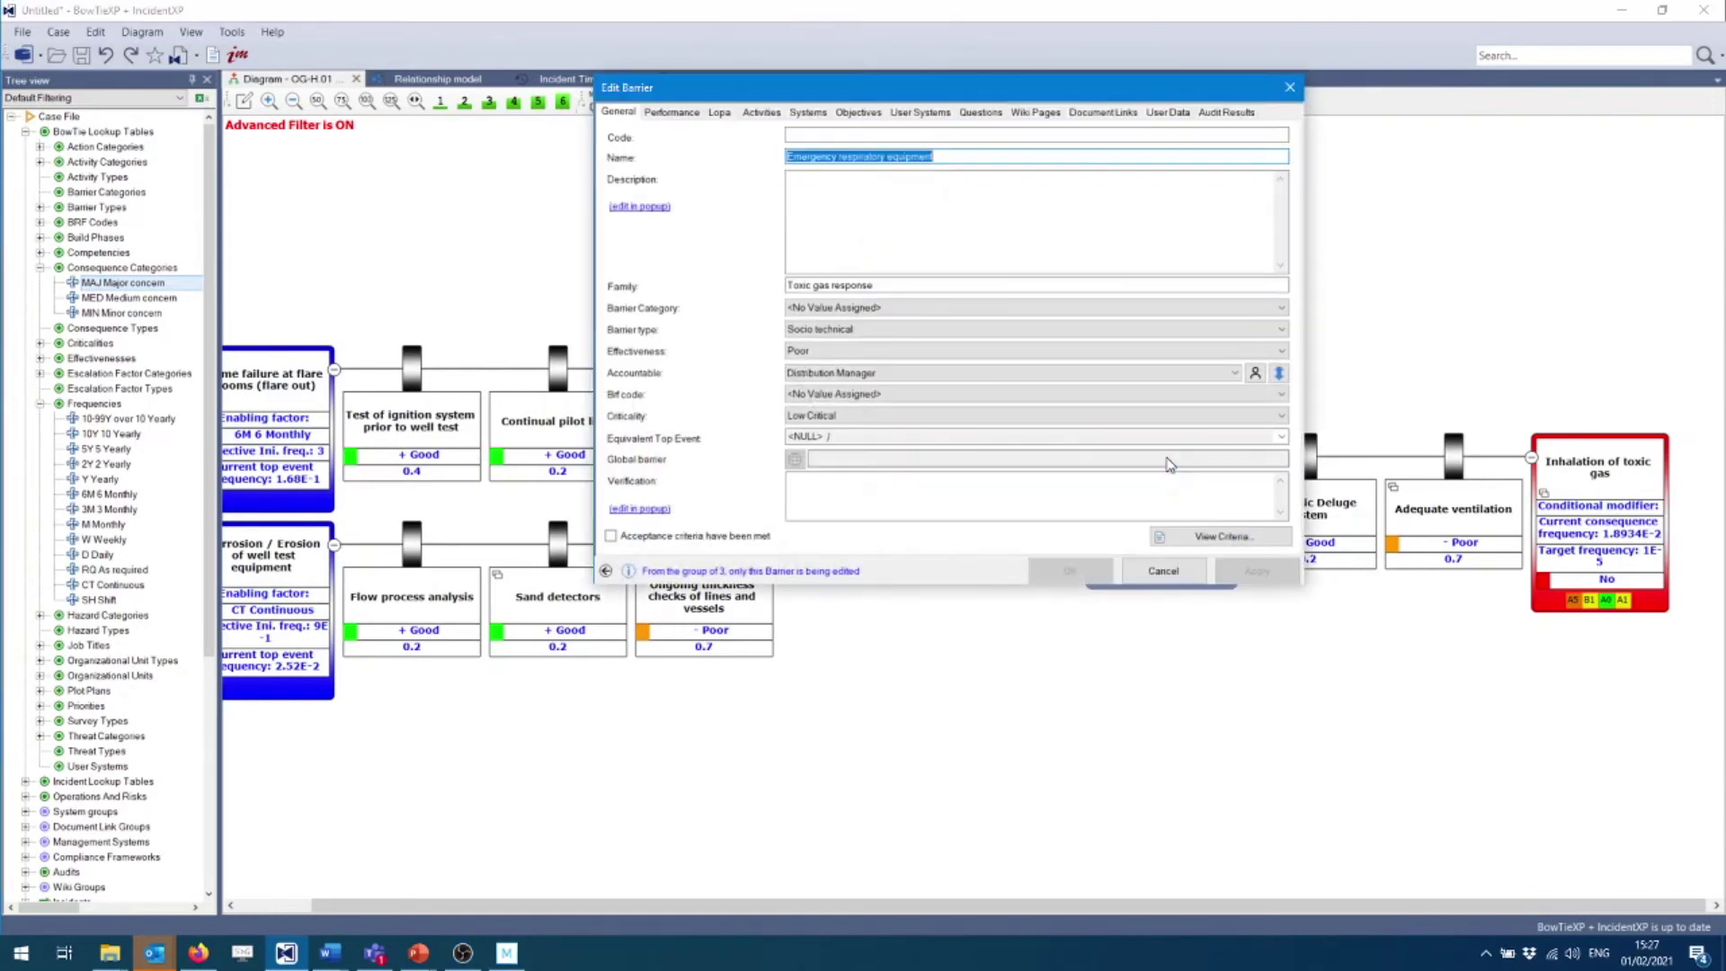
click(854, 351)
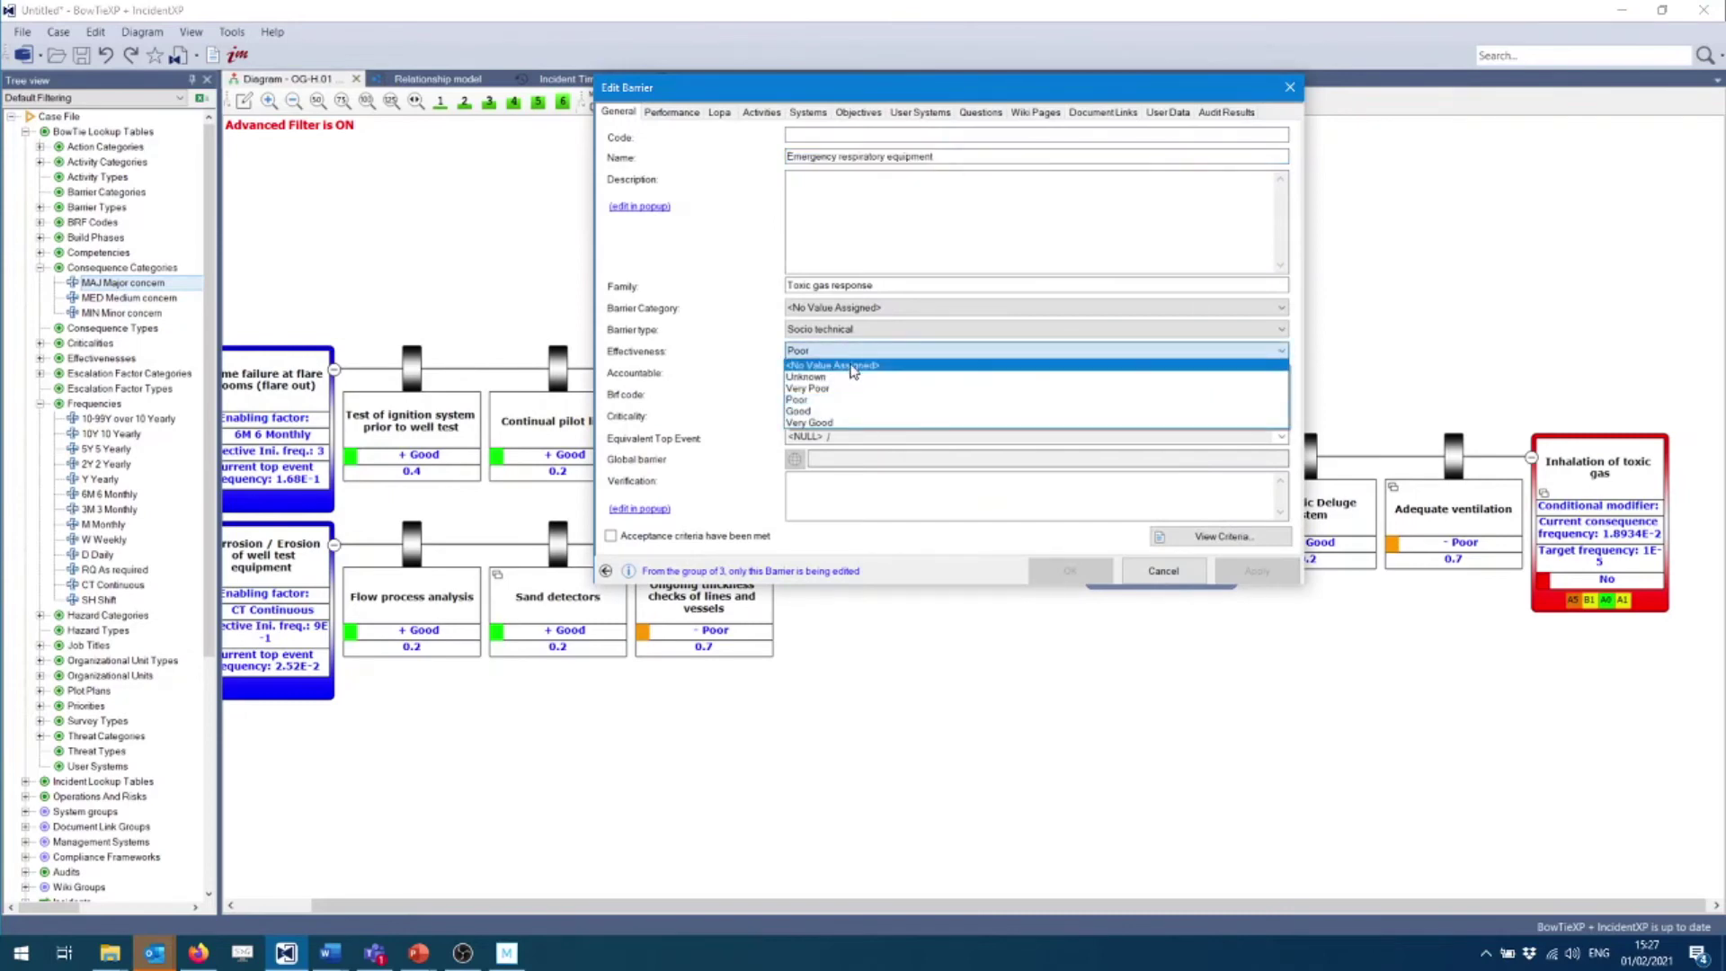
click(854, 365)
click(1083, 571)
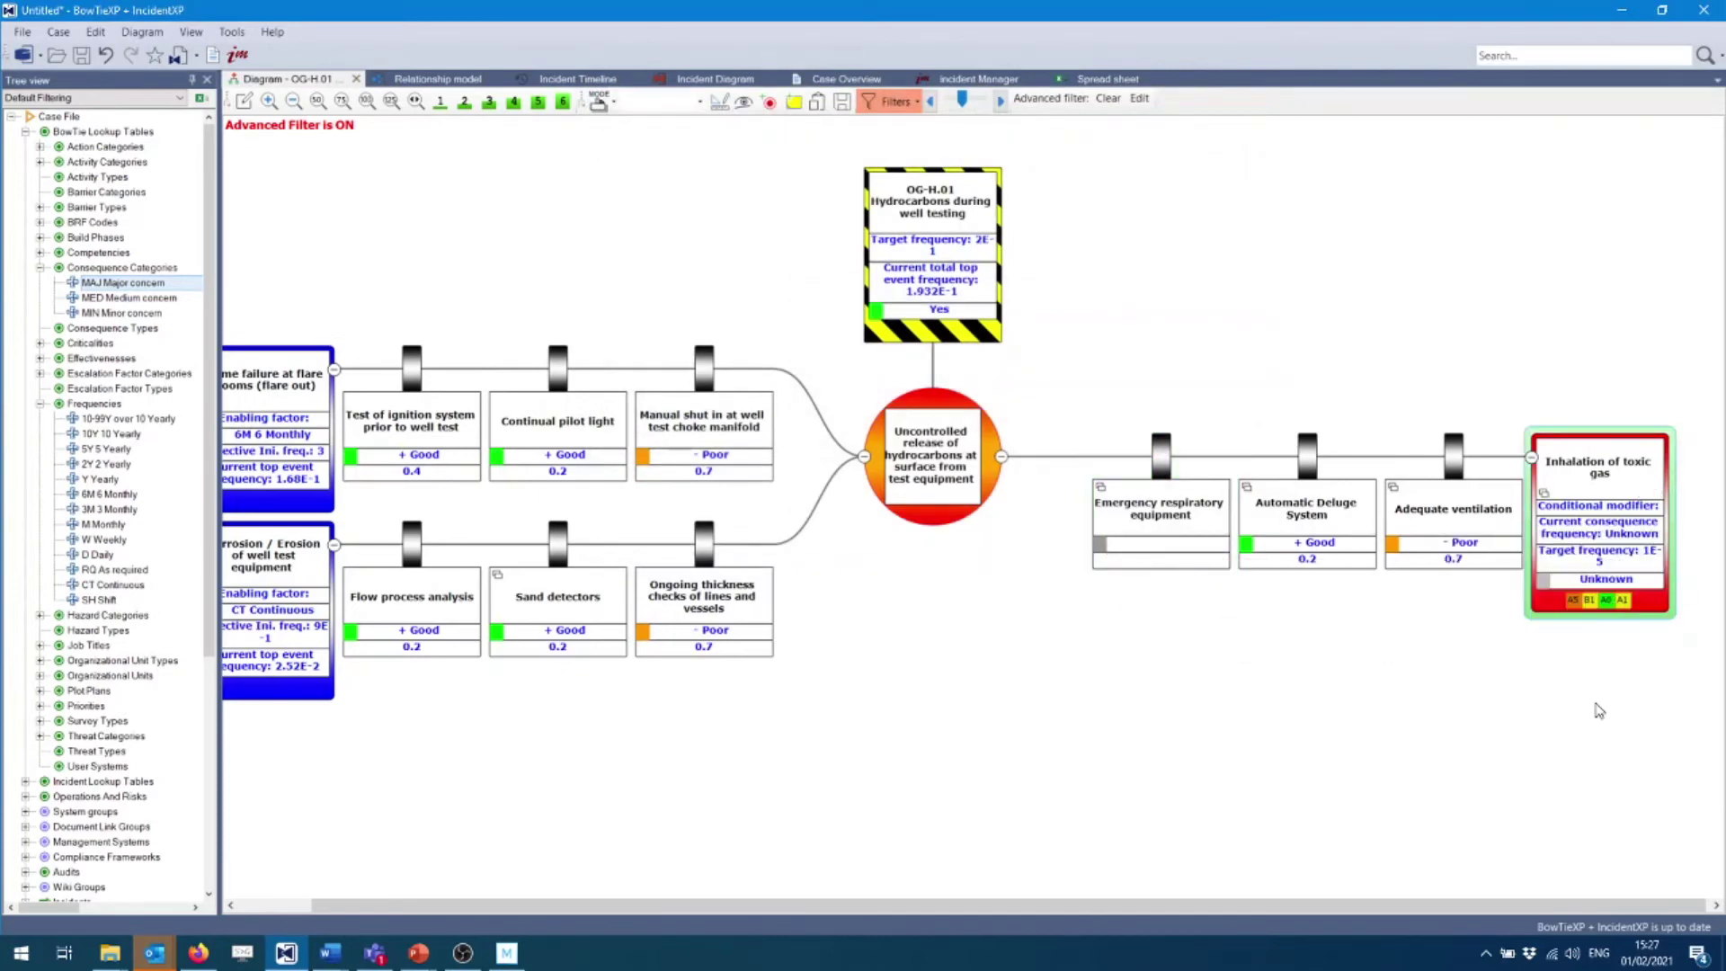
click(105, 67)
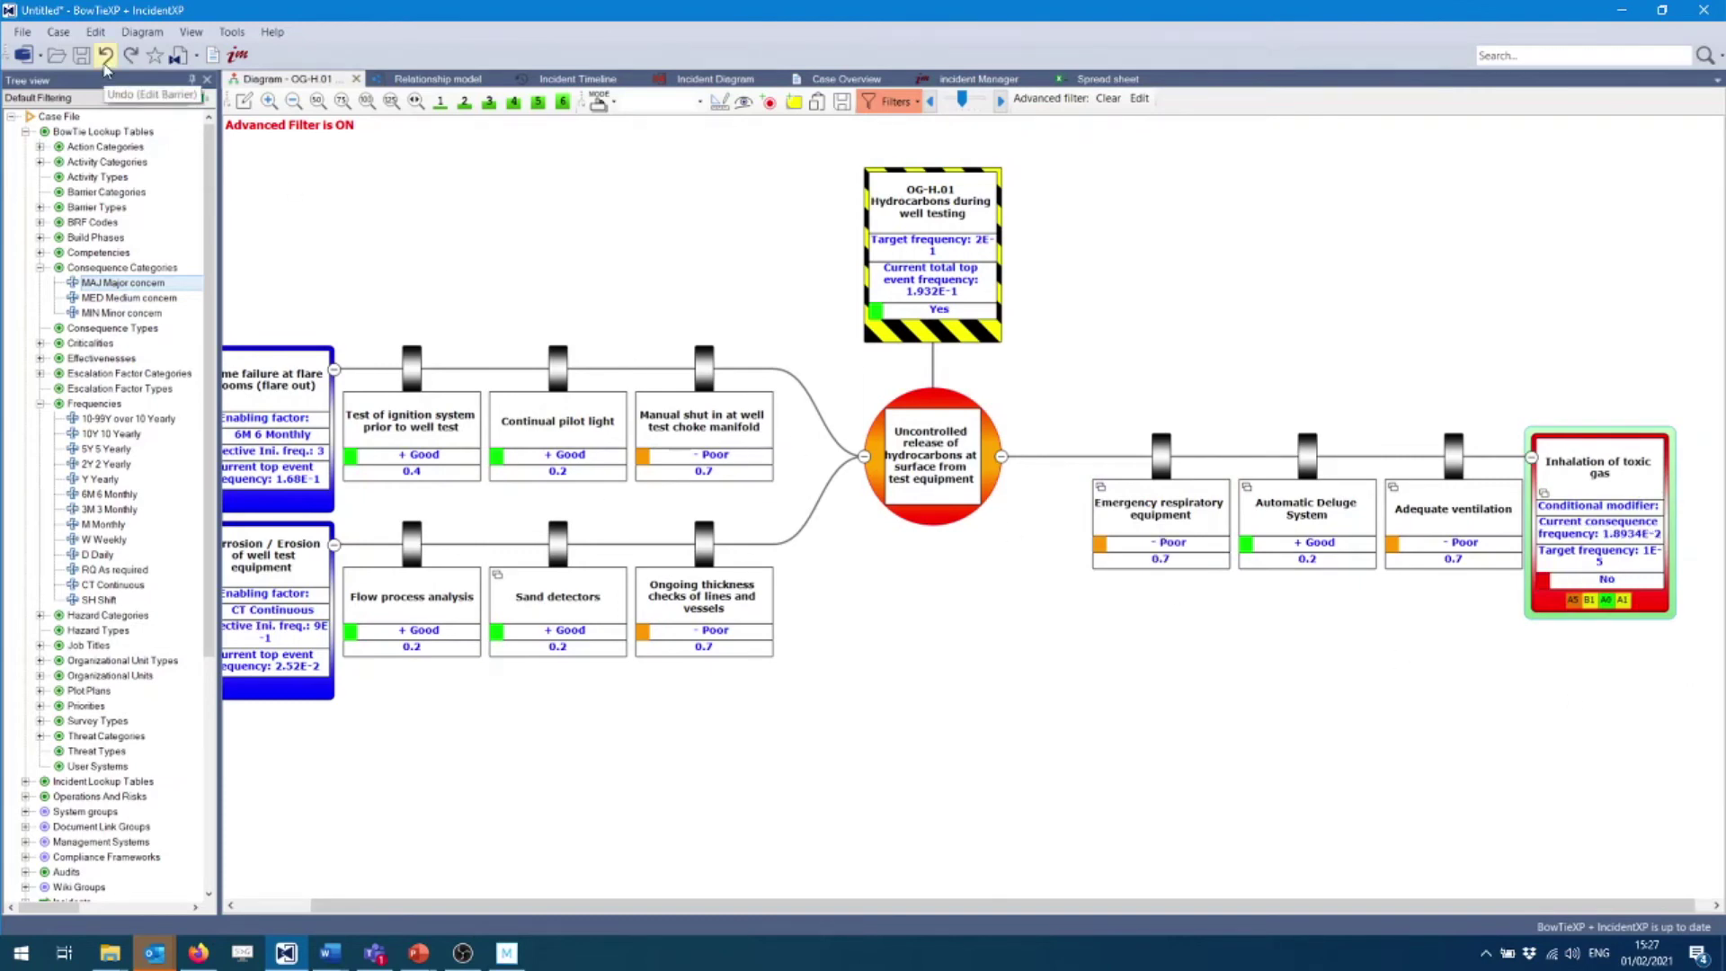
click(132, 57)
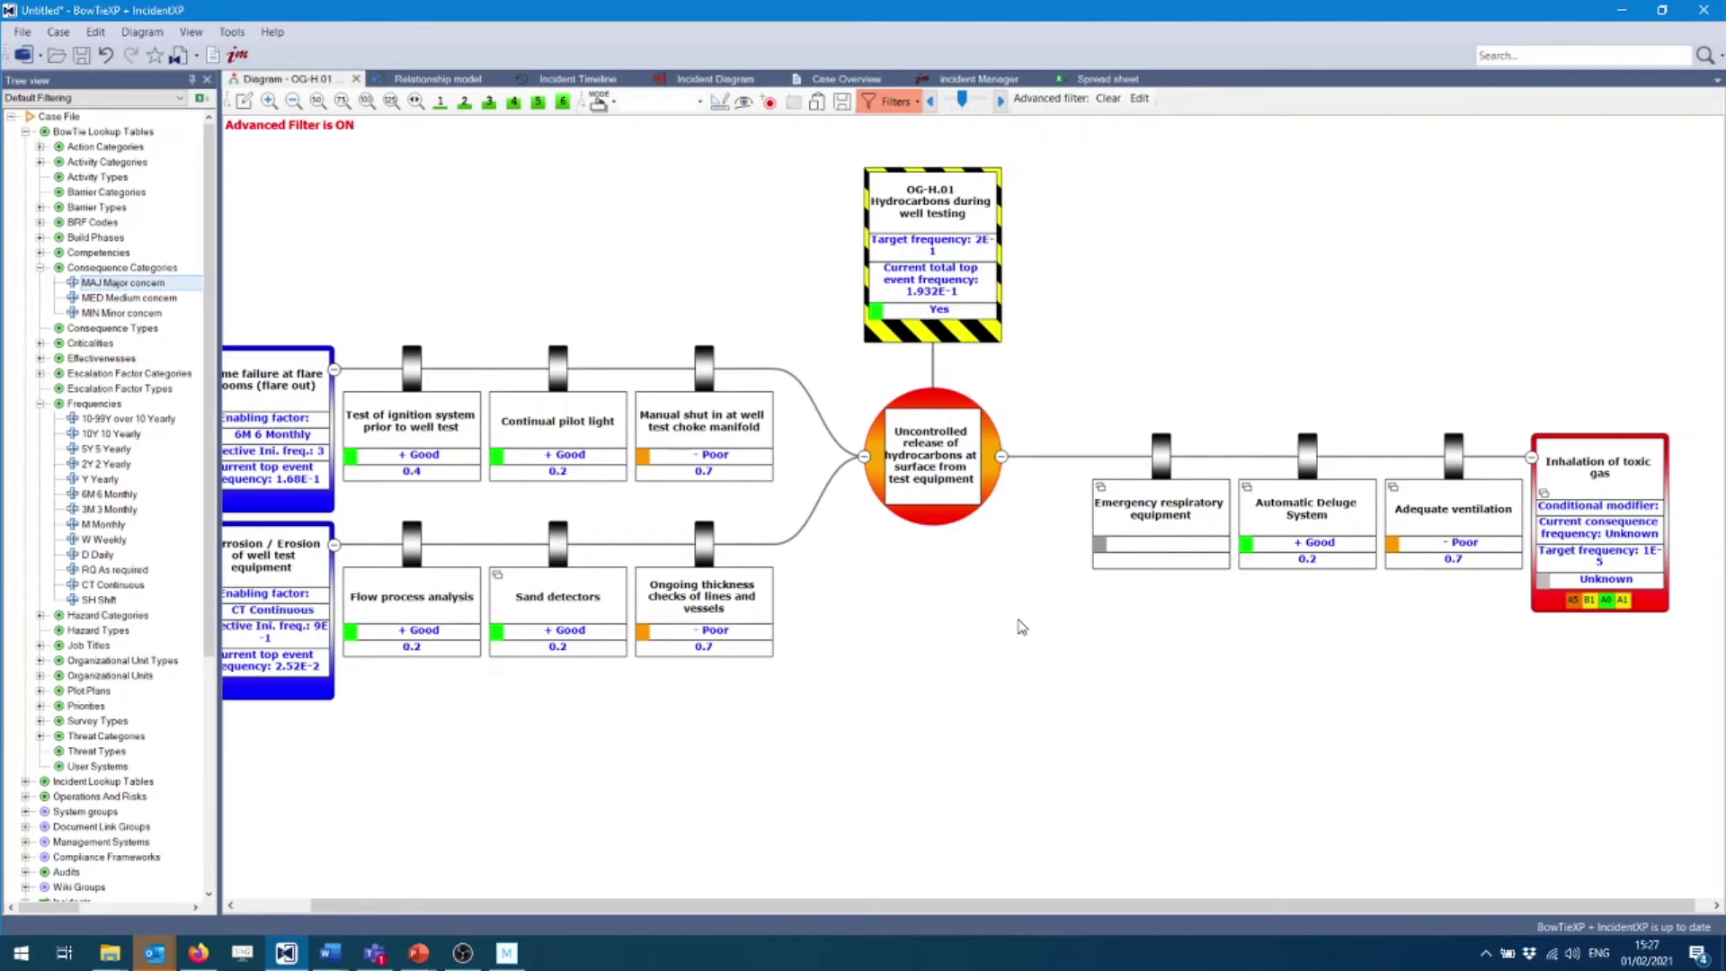
Turn off strict validation using "Unknown" values in the Lopa settings.
click(231, 33)
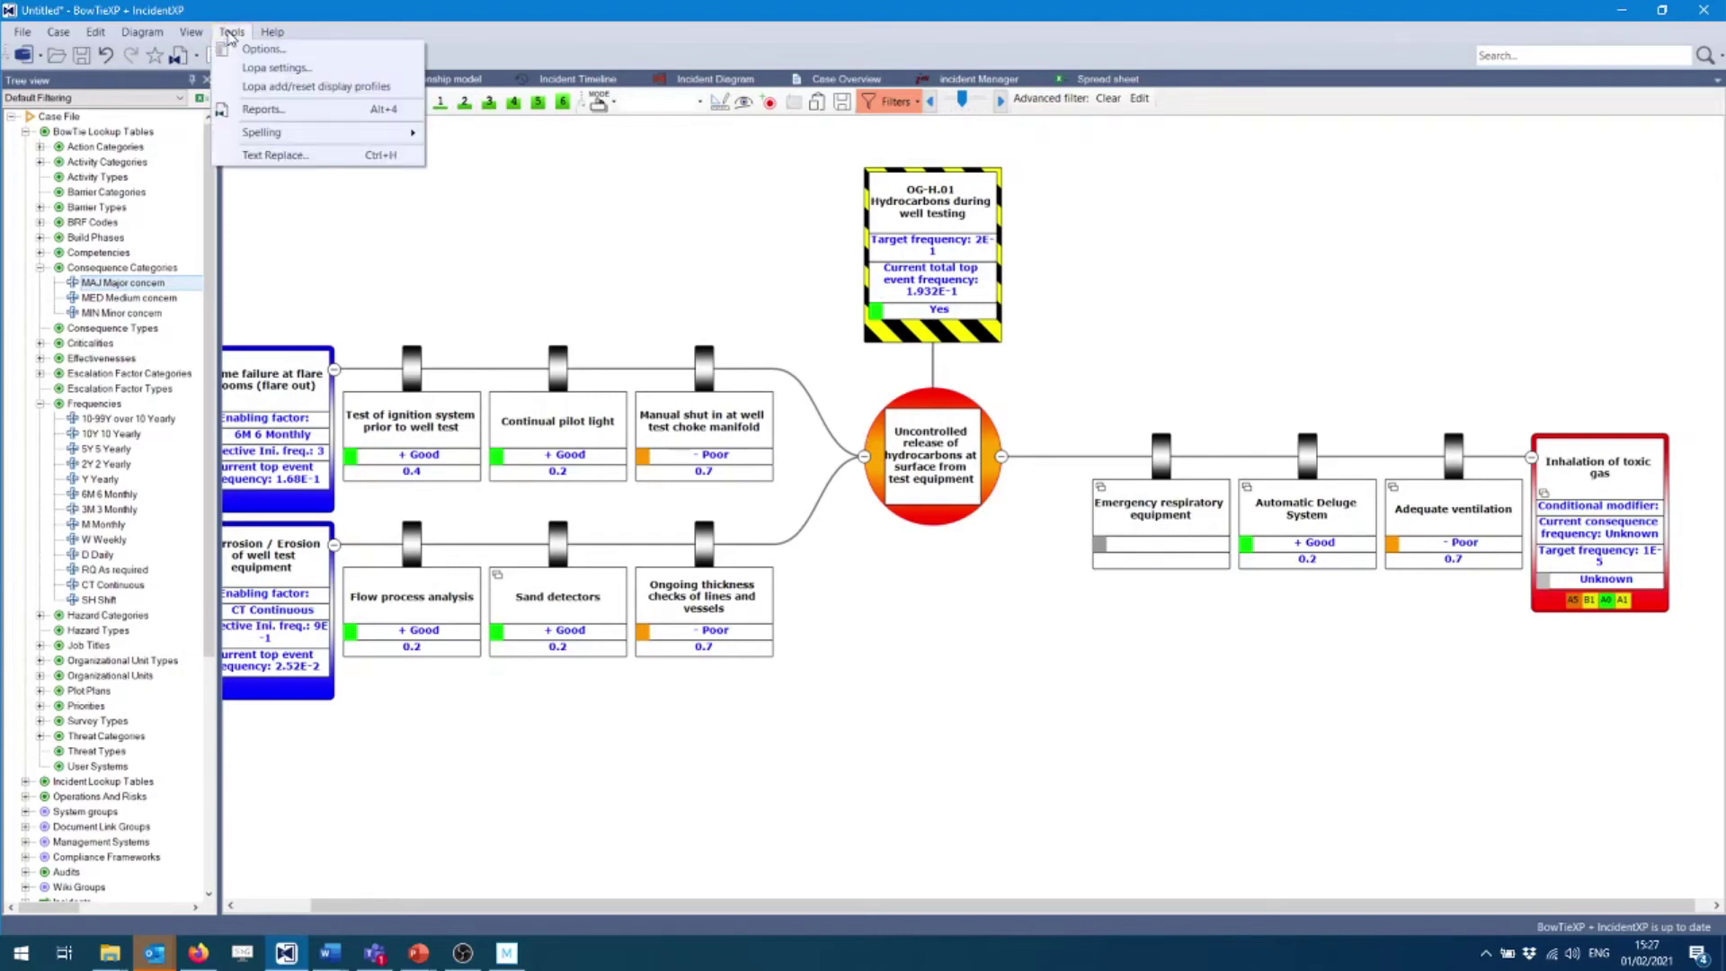
click(344, 69)
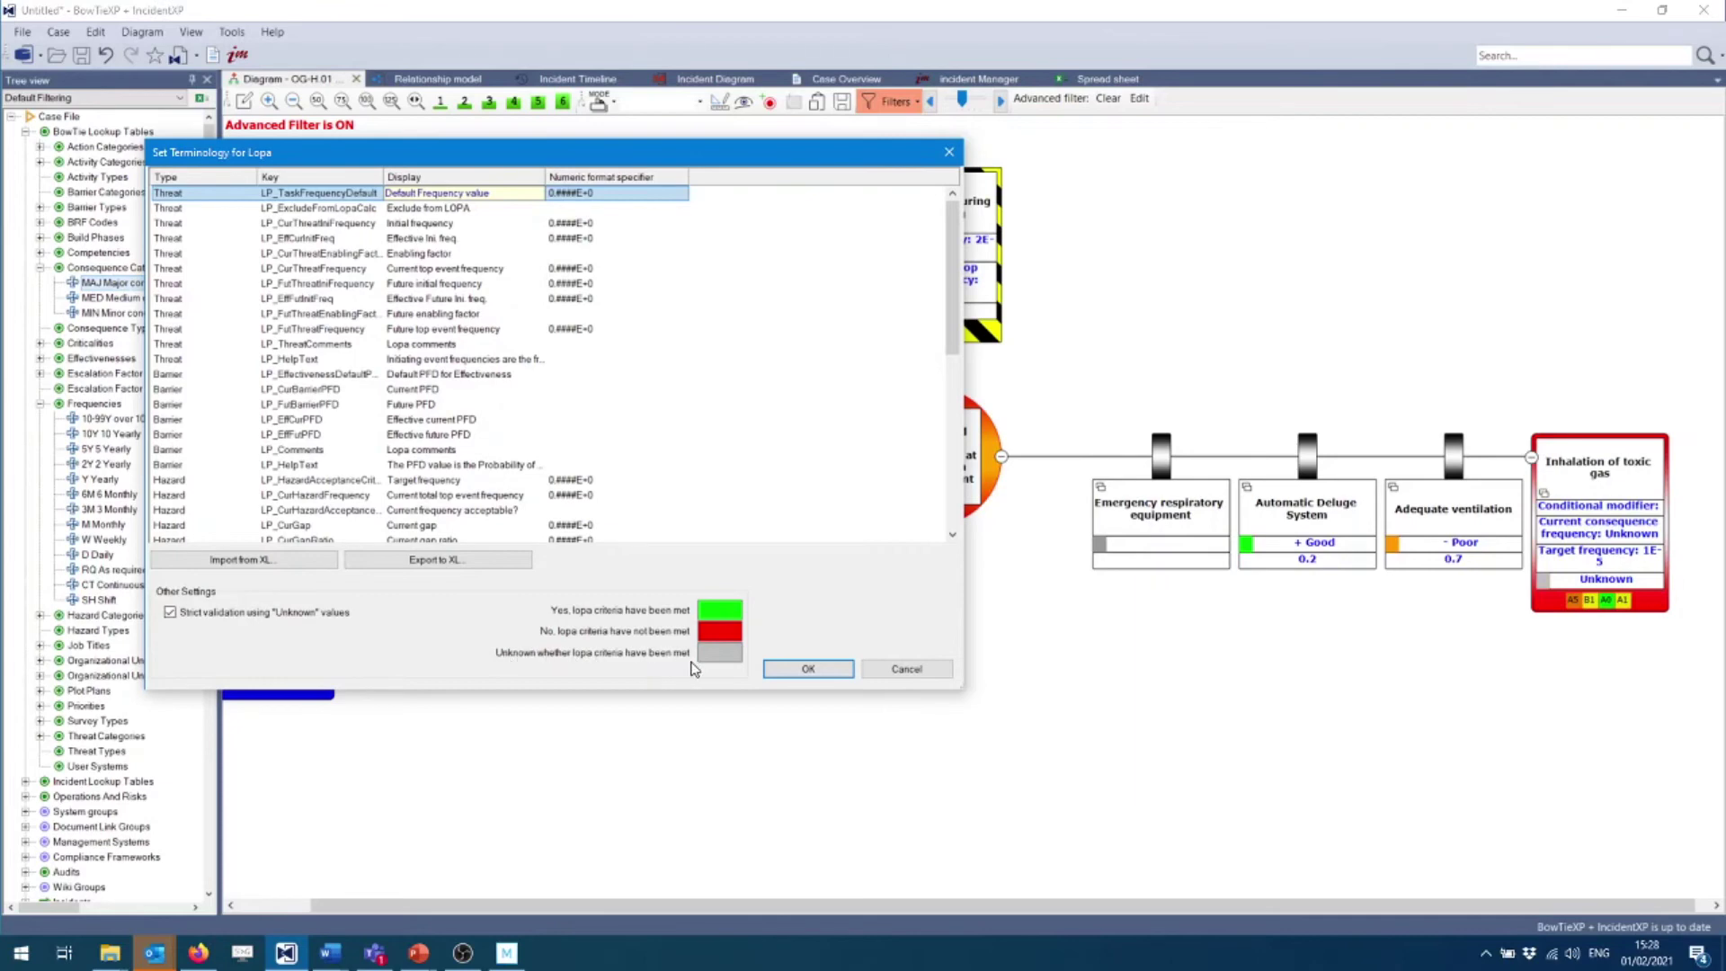
click(267, 620)
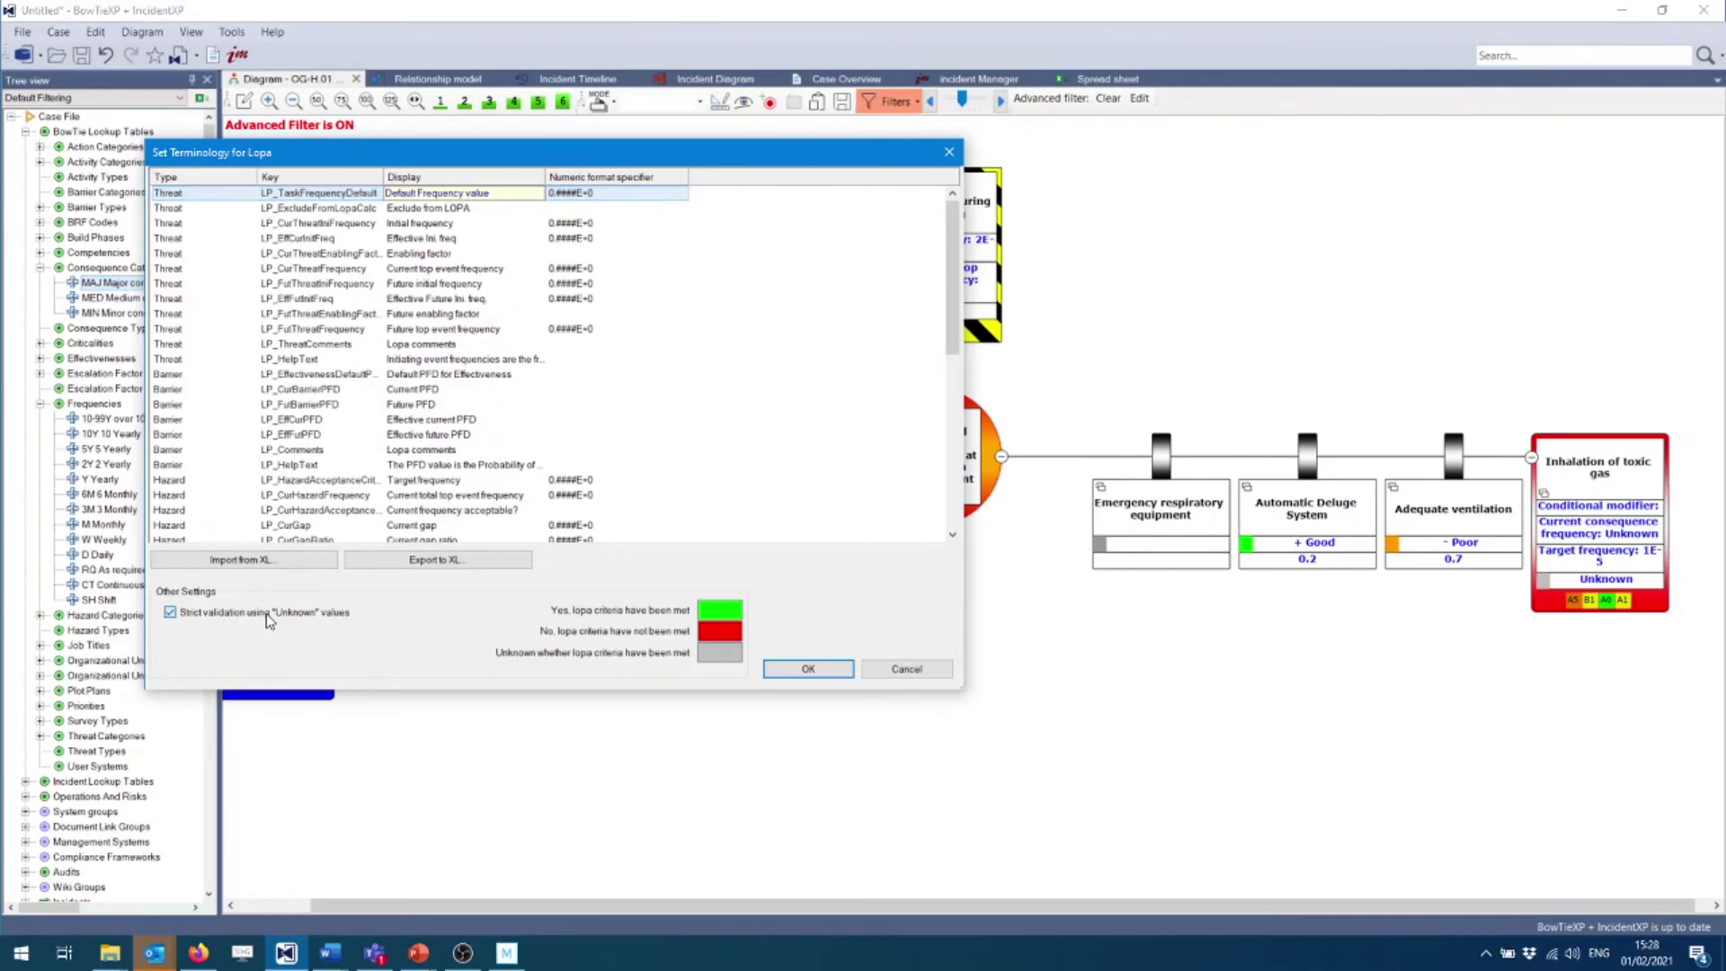
click(826, 674)
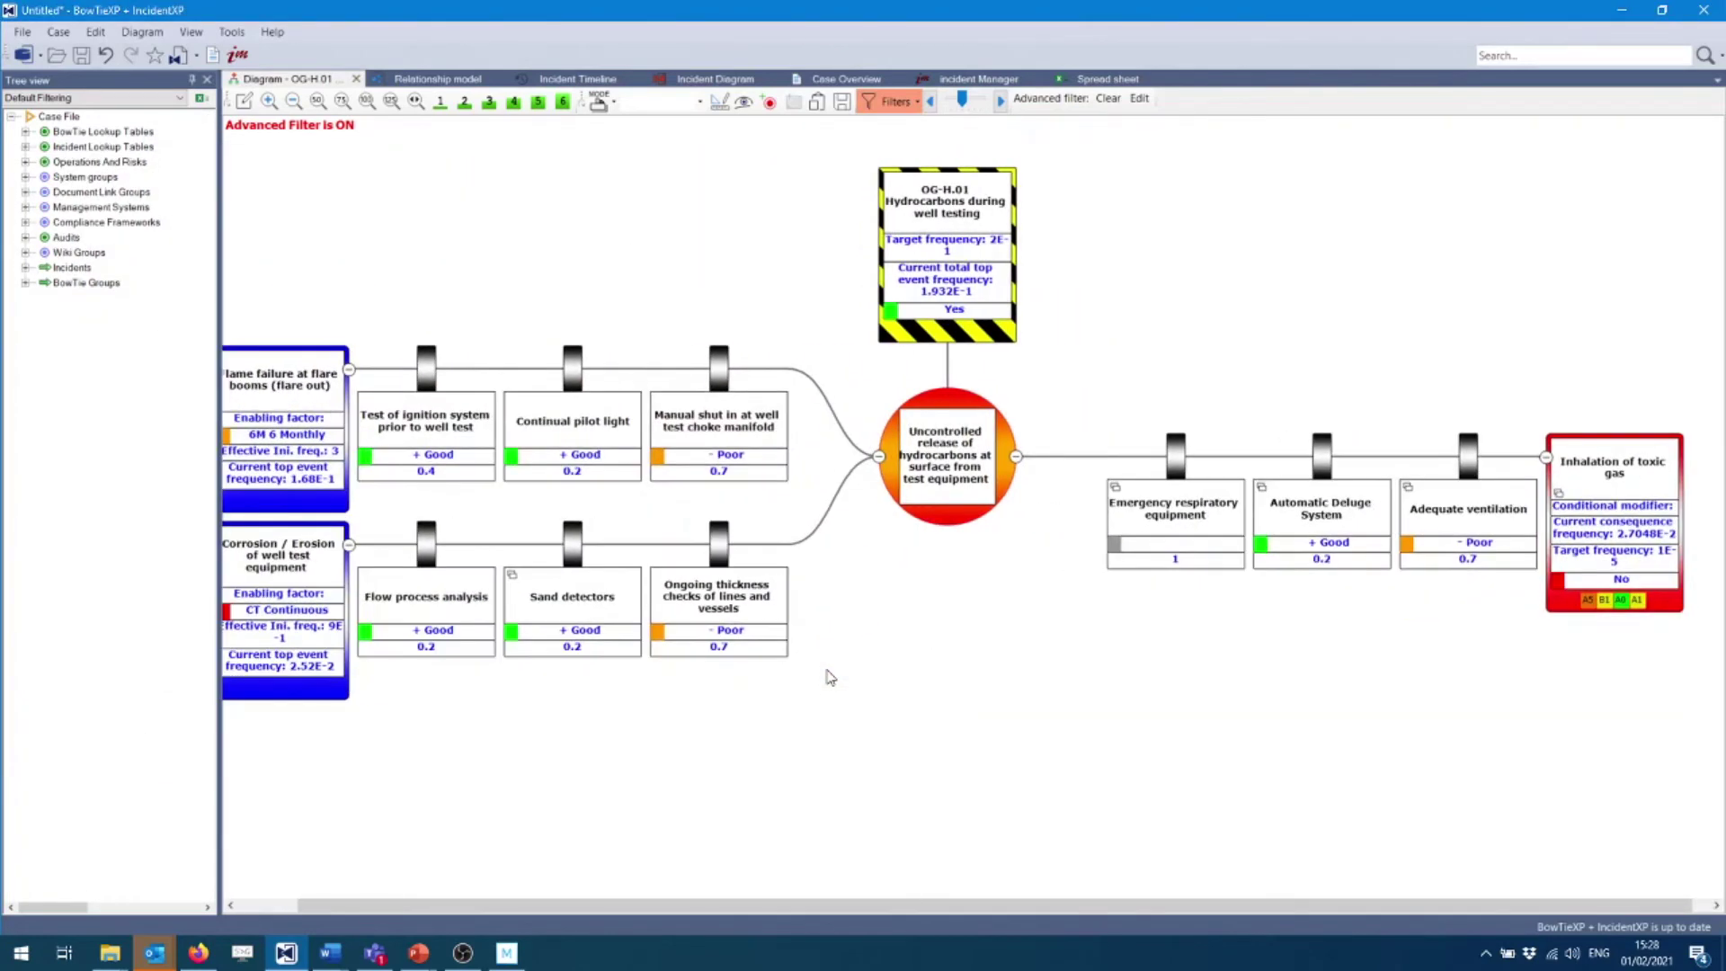
click(1129, 570)
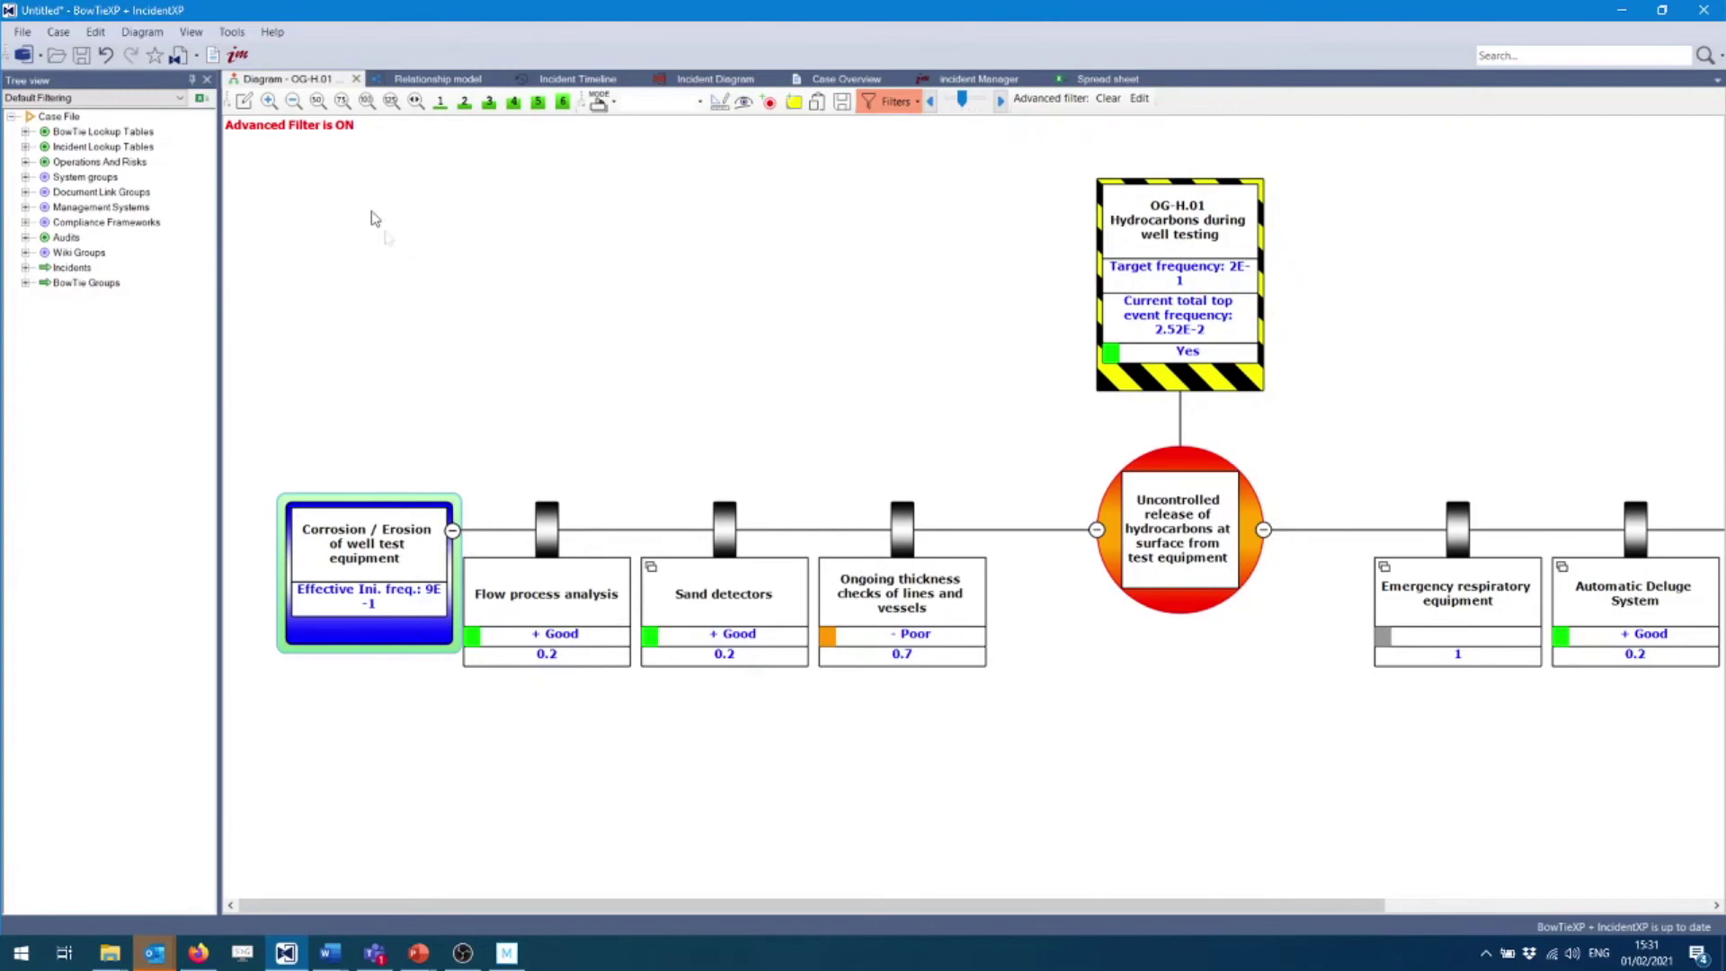
Set the numeric format specifier of the threat term "Effective Ini. freq." to 0.########### in the Lopa settings.
click(231, 34)
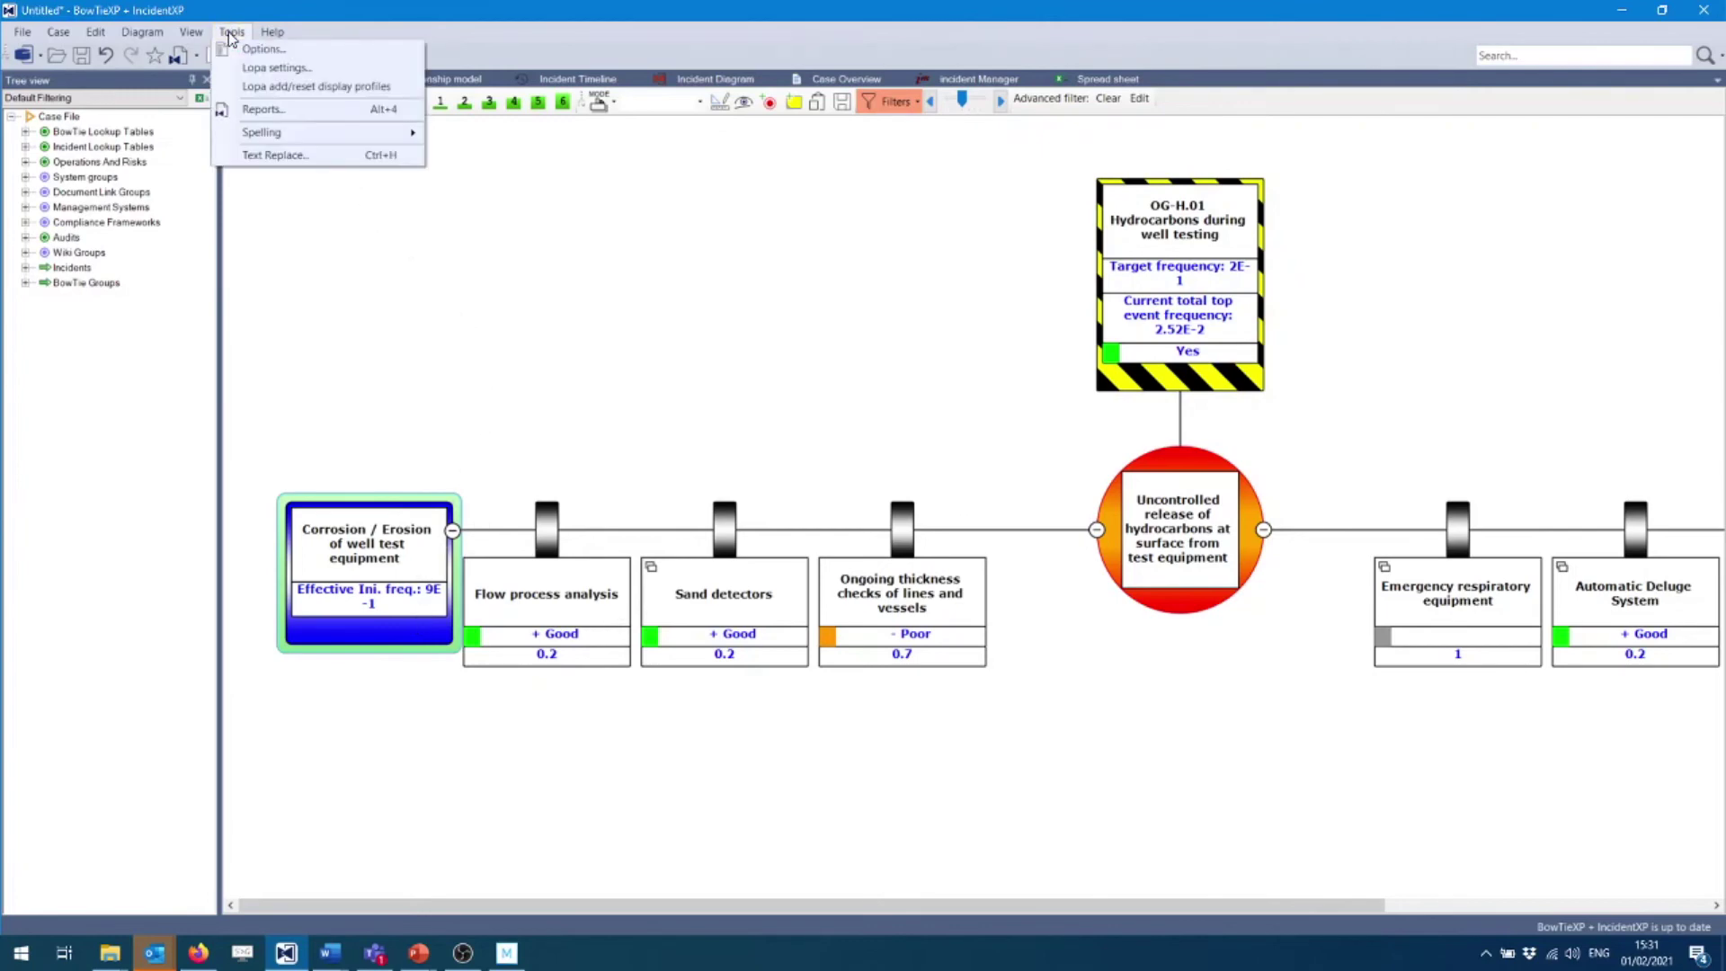
click(347, 72)
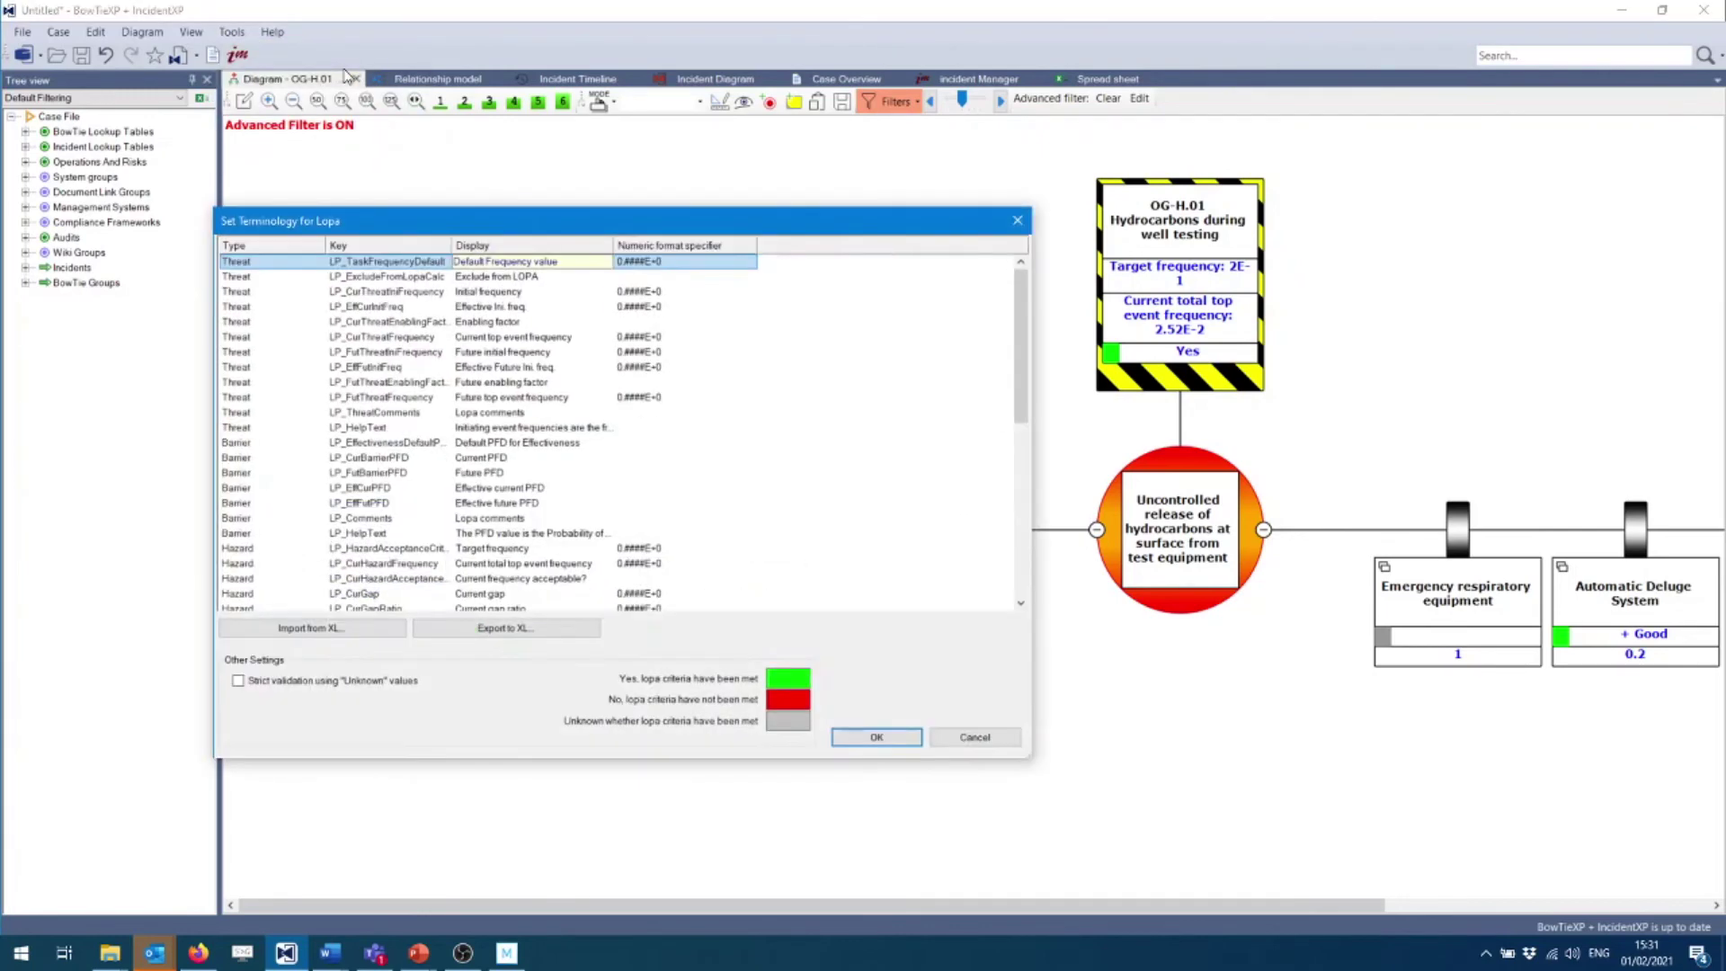
drag(413, 223, 685, 192)
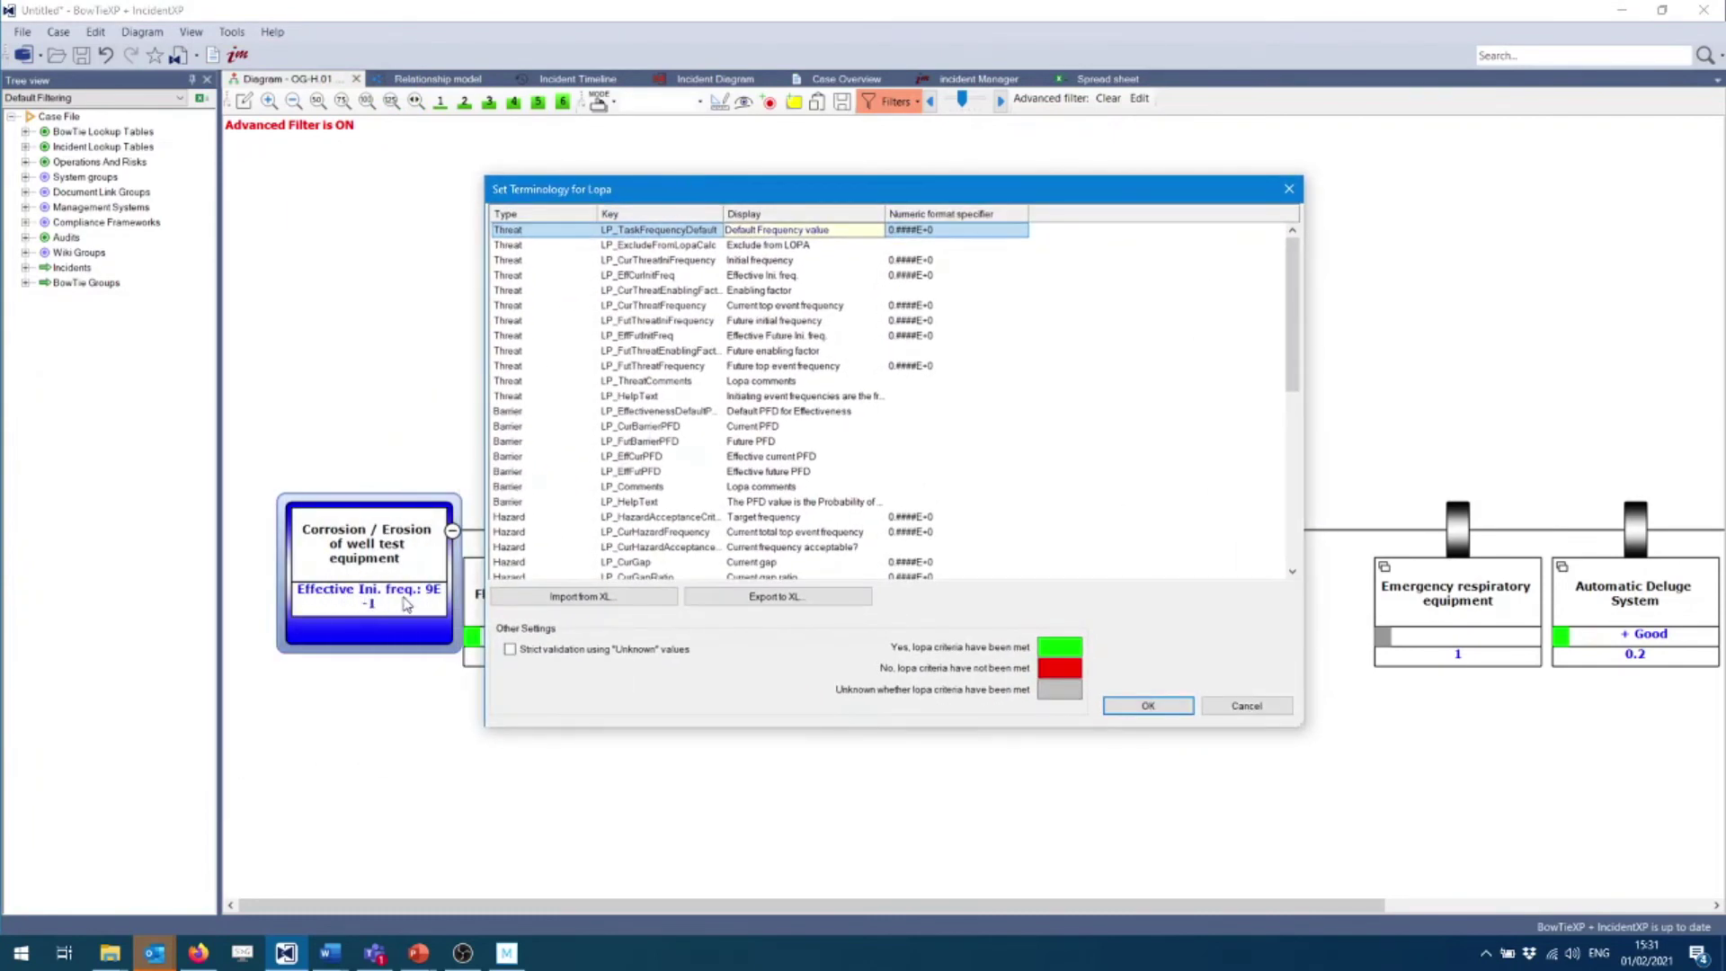
click(621, 277)
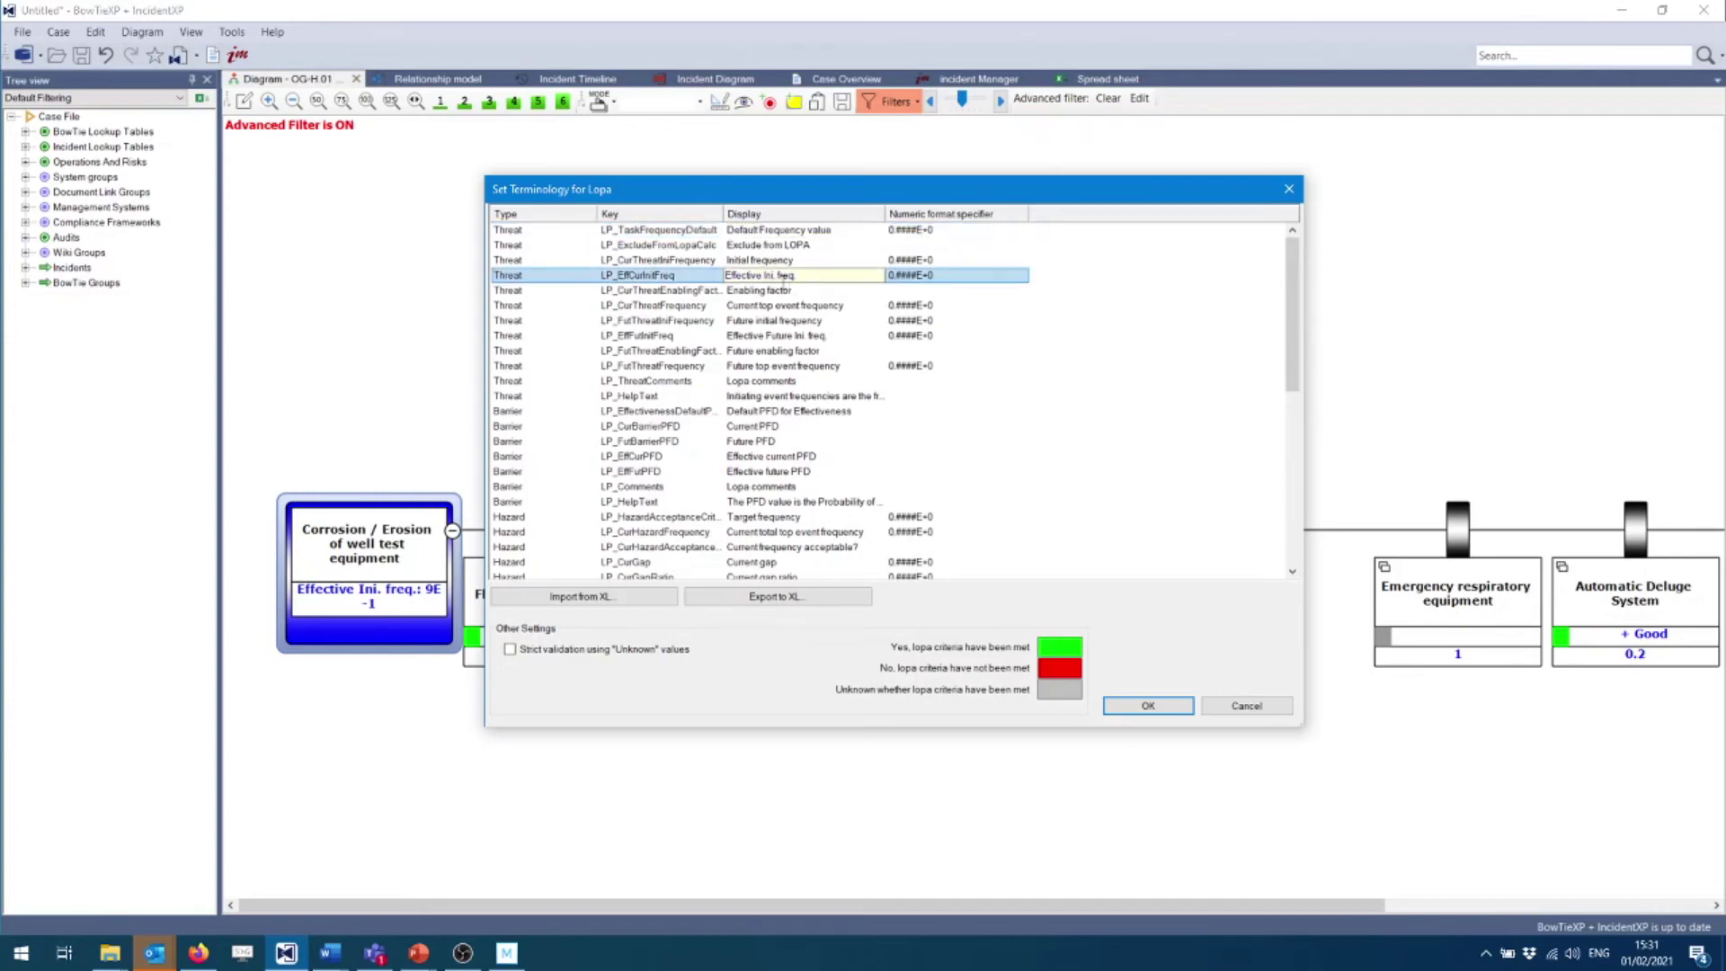
click(939, 279)
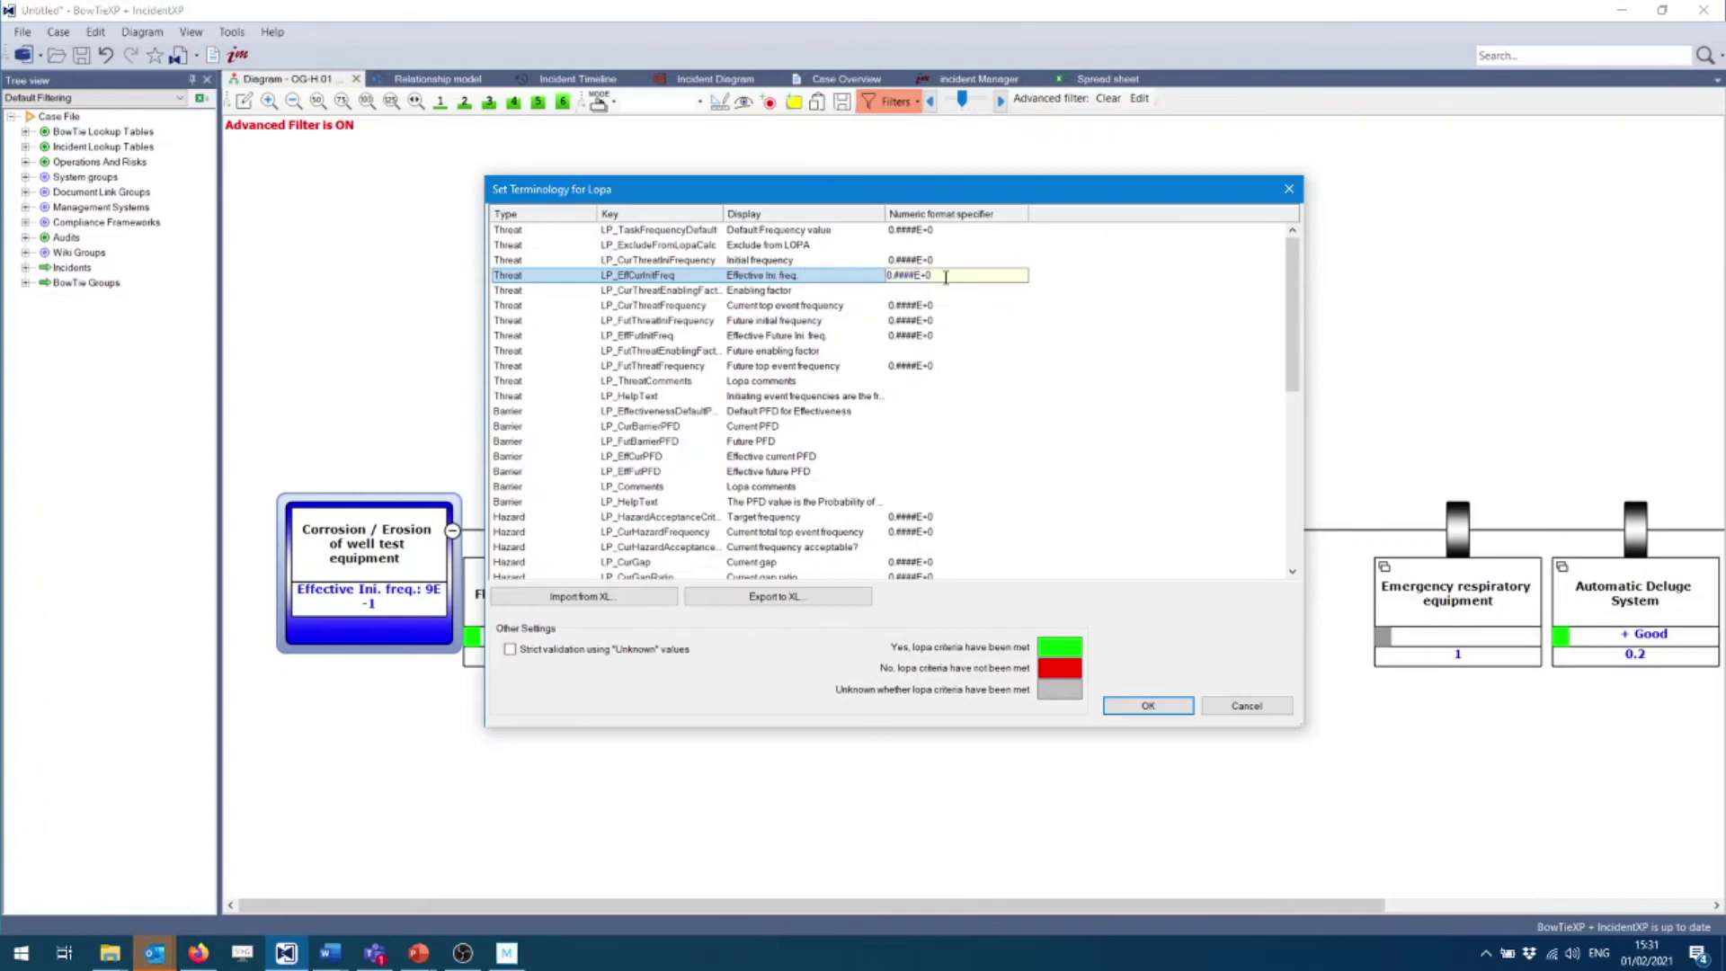
key(BackSpace)
text(###########)
click(1148, 705)
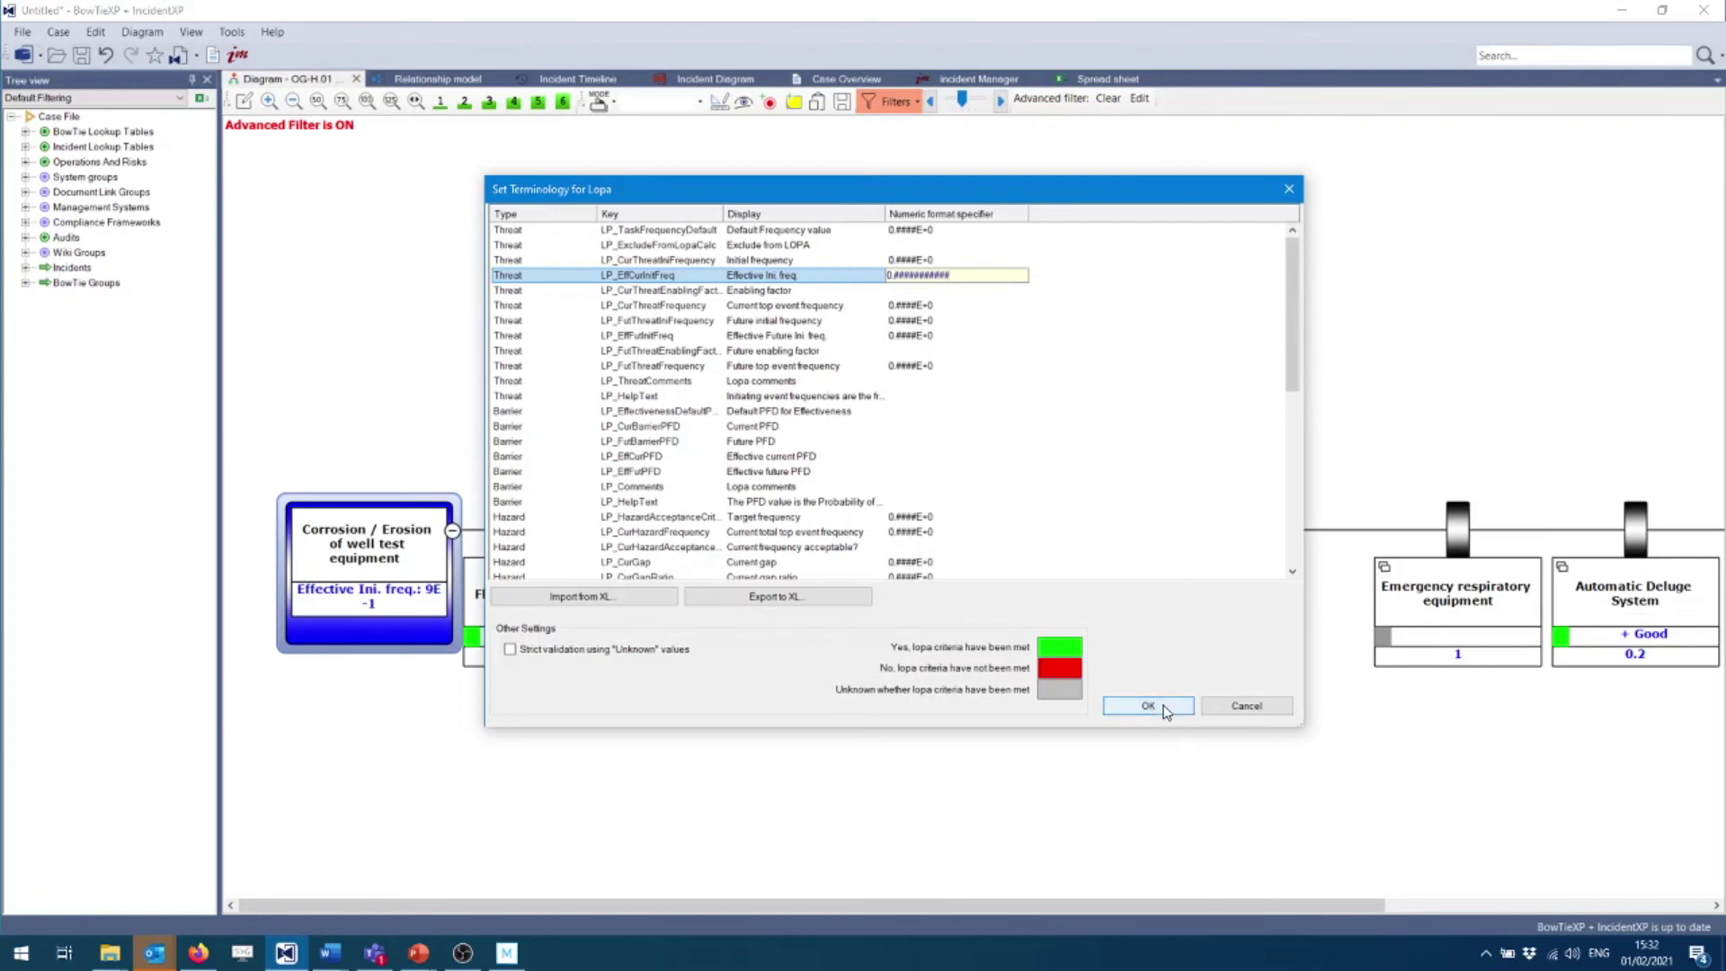